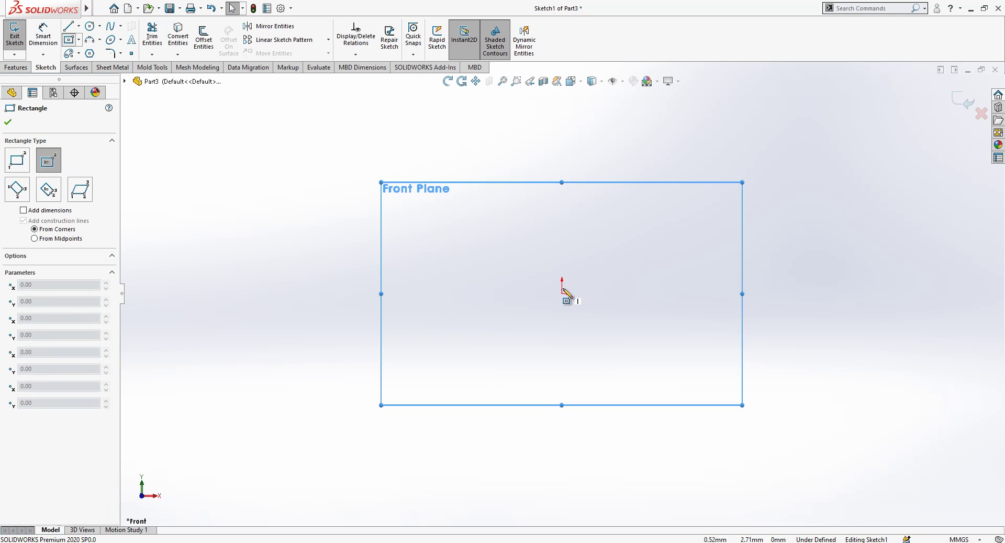
Step: Draw a center rectangle from the origin and apply an Equal relation to two adjacent sides to make it a square
{"action": "left_click", "coordinate": [670, 178]}
{"action": "key", "text": "Escape"}
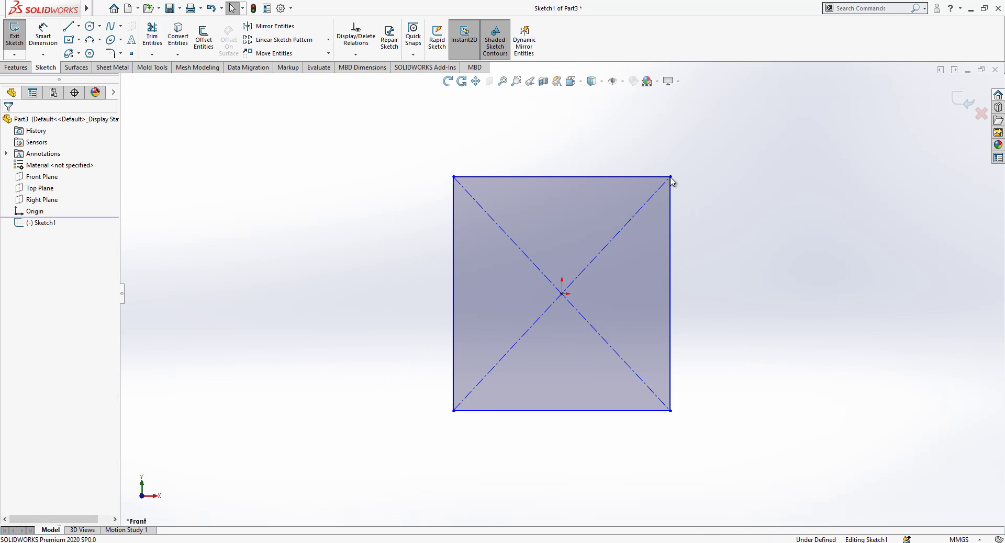
{"action": "left_click", "coordinate": [630, 178]}
{"action": "left_click", "coordinate": [454, 197], "text": "ctrl"}
{"action": "left_click", "coordinate": [28, 355]}
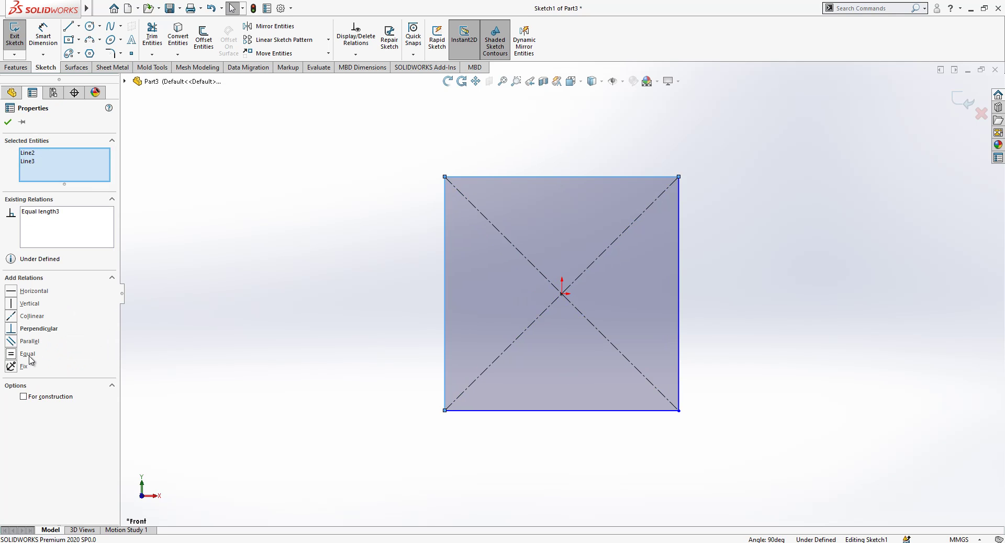
{"action": "left_click", "coordinate": [156, 355]}
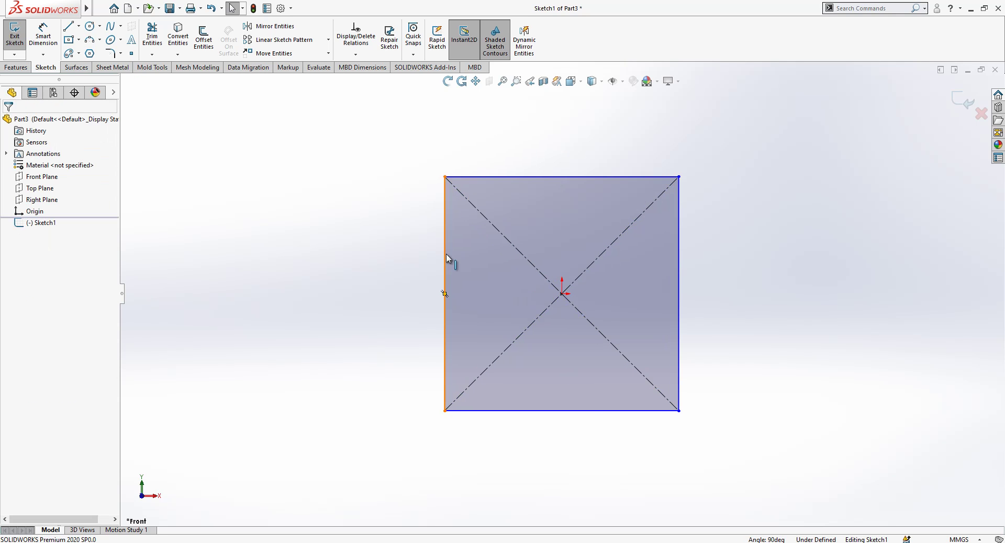
Step: Convert all four sides of the square to construction lines
{"action": "right_click", "coordinate": [445, 254]}
{"action": "left_click", "coordinate": [466, 261]}
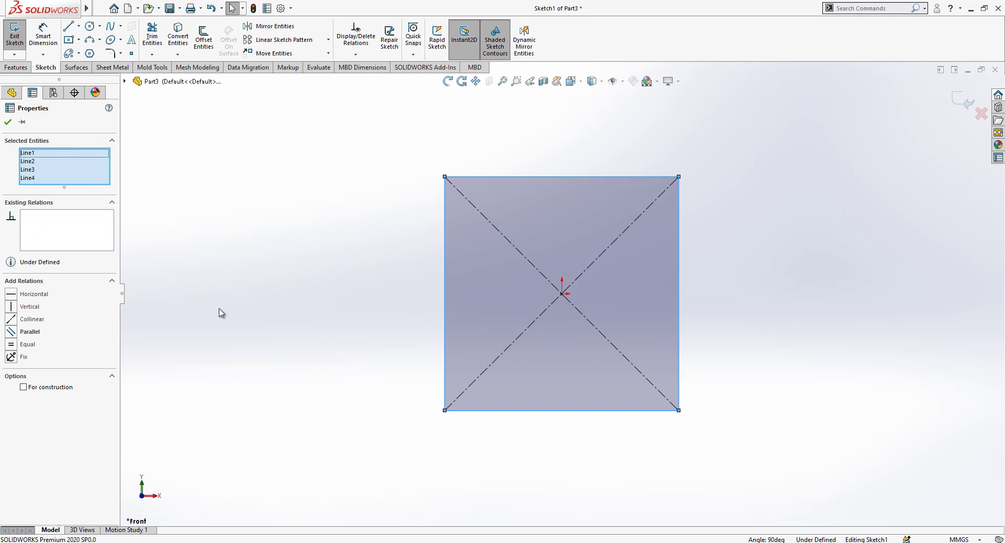
{"action": "left_click", "coordinate": [61, 390]}
{"action": "left_click", "coordinate": [301, 296]}
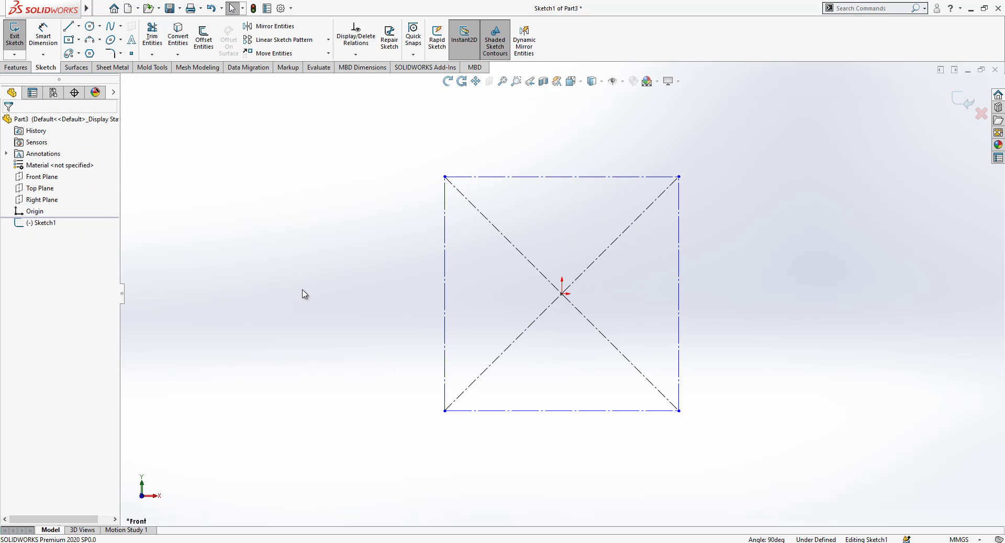
Step: Draw a vertical construction line from the origin to the midpoint of the square's upper side
{"action": "left_click", "coordinate": [66, 31]}
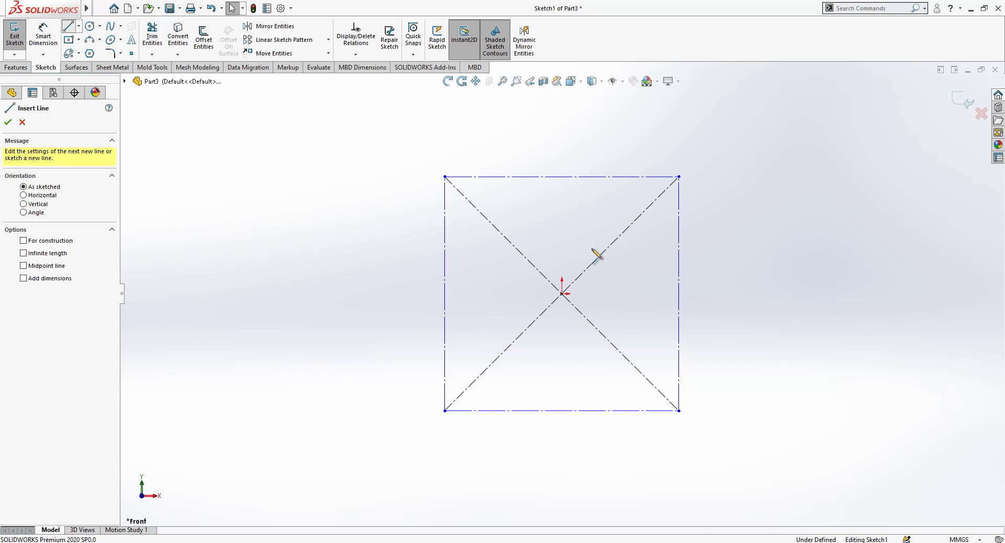
{"action": "left_click", "coordinate": [562, 294]}
{"action": "left_click", "coordinate": [561, 177]}
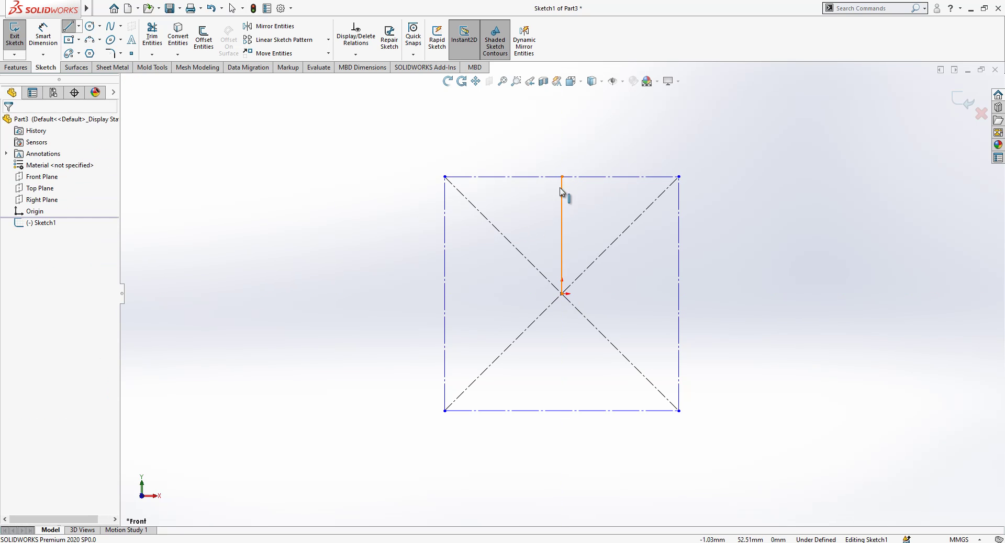
{"action": "key", "text": "Escape"}
{"action": "left_click", "coordinate": [610, 161]}
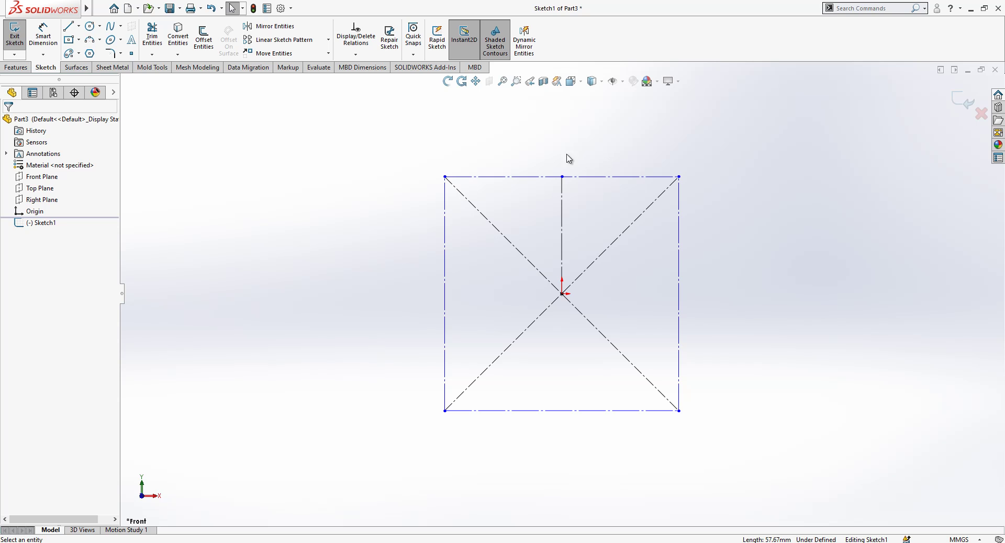
Step: Dimension the square's side length to 100 mm
{"action": "left_click", "coordinate": [43, 35]}
{"action": "left_click", "coordinate": [444, 265]}
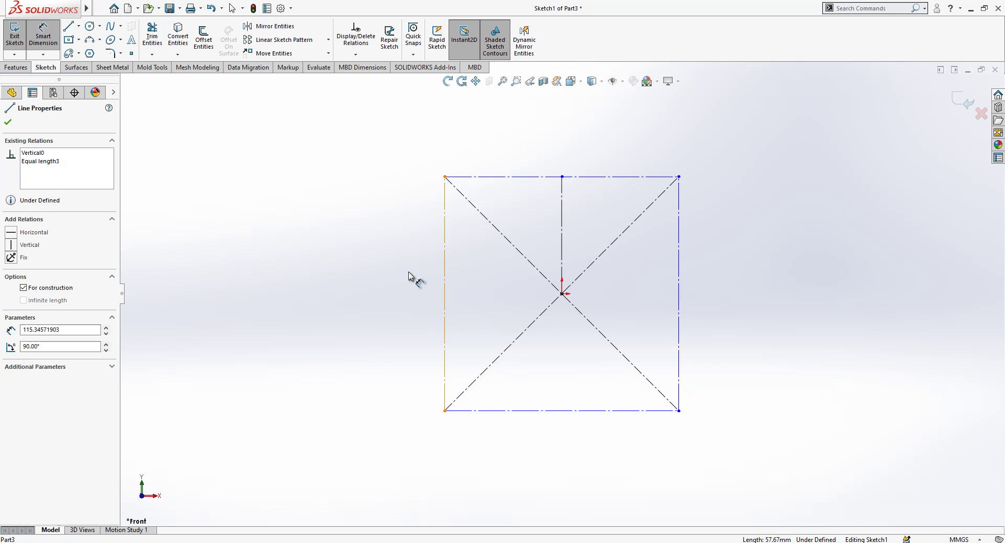
{"action": "left_click", "coordinate": [414, 276]}
{"action": "type", "text": "100"}
{"action": "key", "text": "Return"}
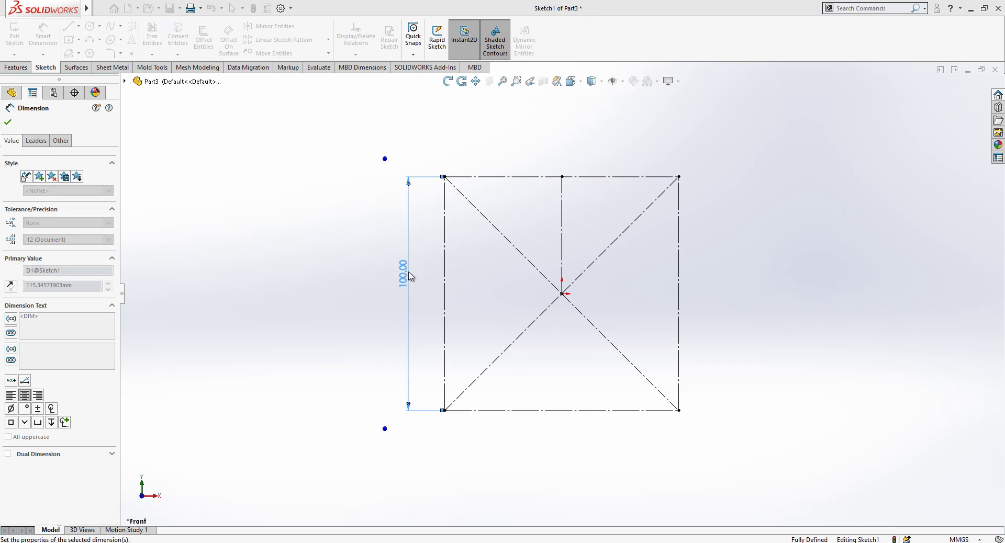
{"action": "key", "text": "Escape"}
Step: Sketch a three-point arc bulging upward over the square, with its ends beyond both upper corners
{"action": "left_click", "coordinate": [89, 40]}
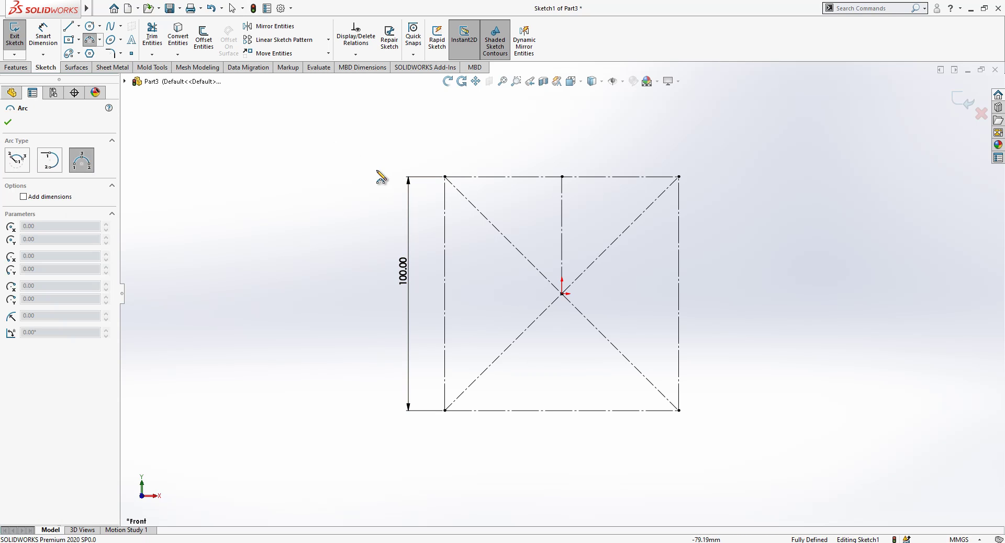
{"action": "left_click", "coordinate": [368, 180]}
{"action": "left_click", "coordinate": [737, 171]}
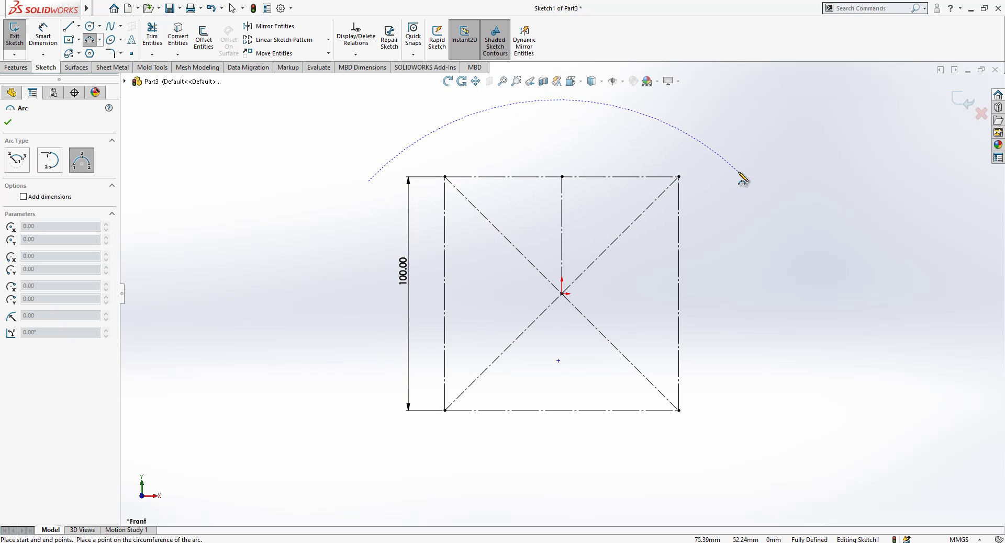
{"action": "left_click", "coordinate": [672, 147]}
{"action": "key", "text": "Escape"}
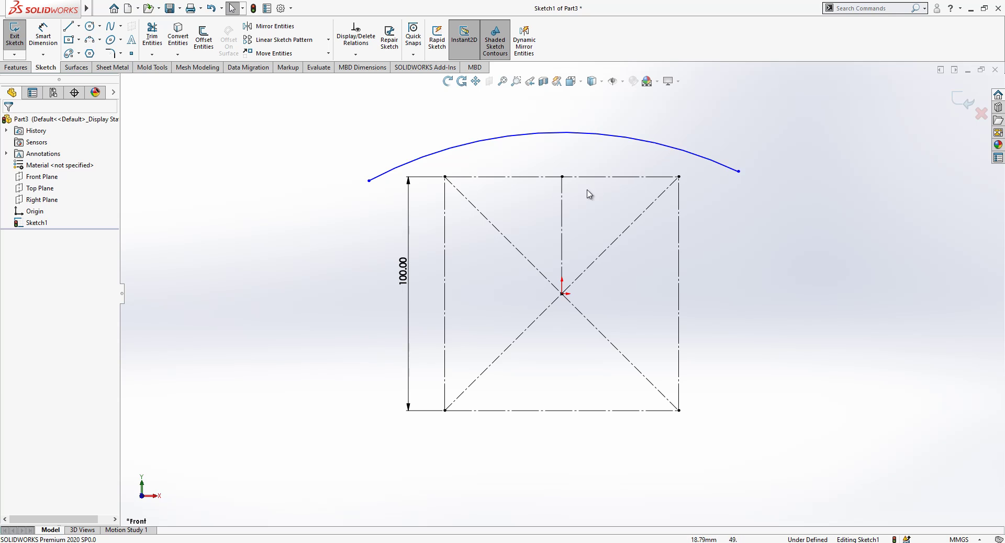
Step: Make the arc's two endpoints symmetric about the vertical construction line
{"action": "left_click", "coordinate": [563, 208]}
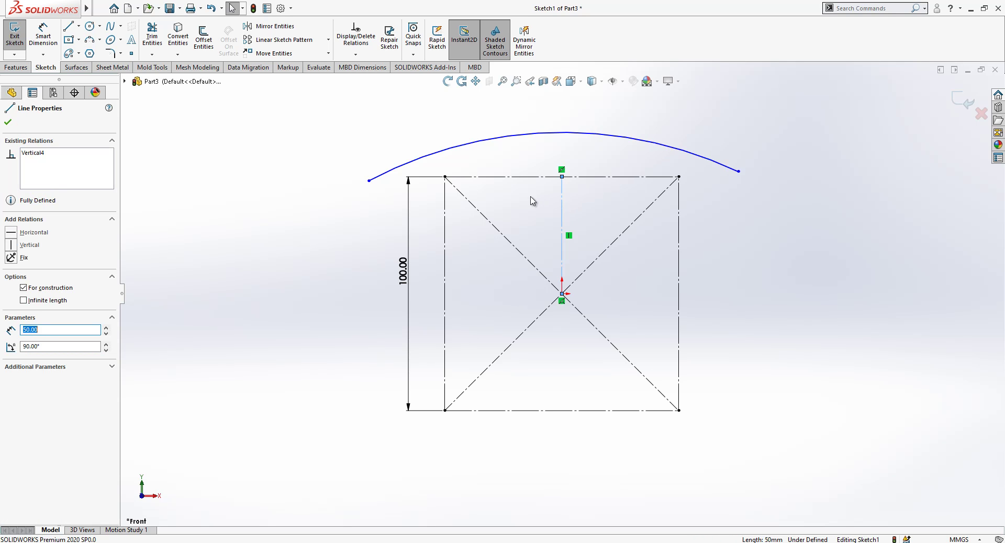
{"action": "left_click", "coordinate": [369, 180]}
{"action": "left_click", "coordinate": [738, 171], "text": "ctrl"}
{"action": "left_click", "coordinate": [738, 171]}
{"action": "left_click", "coordinate": [562, 202], "text": "ctrl"}
{"action": "left_click", "coordinate": [369, 180], "text": "ctrl"}
{"action": "left_click", "coordinate": [32, 288]}
{"action": "left_click", "coordinate": [242, 291]}
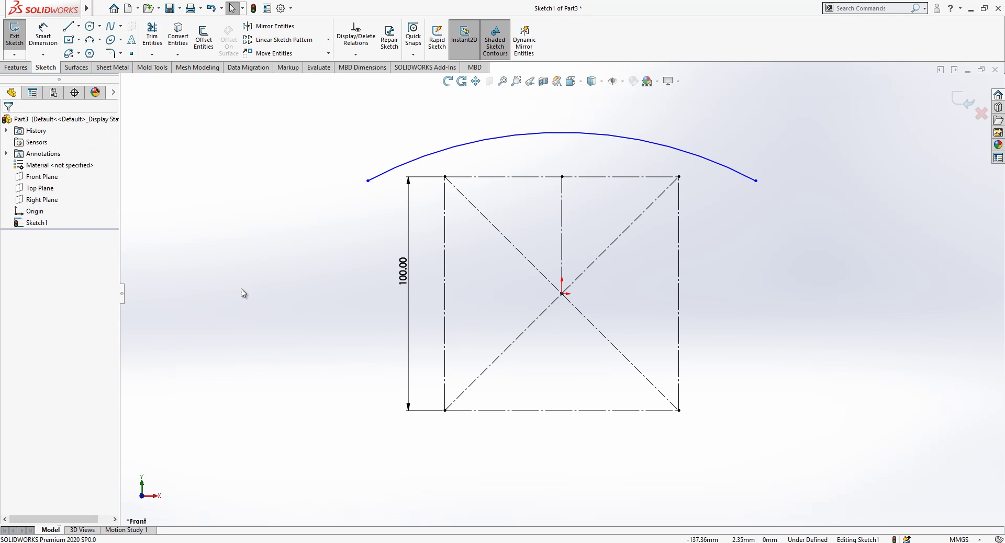
Step: Make the arc coincident with the square's upper-left corner
{"action": "left_click", "coordinate": [445, 177]}
{"action": "left_click", "coordinate": [450, 154], "text": "ctrl"}
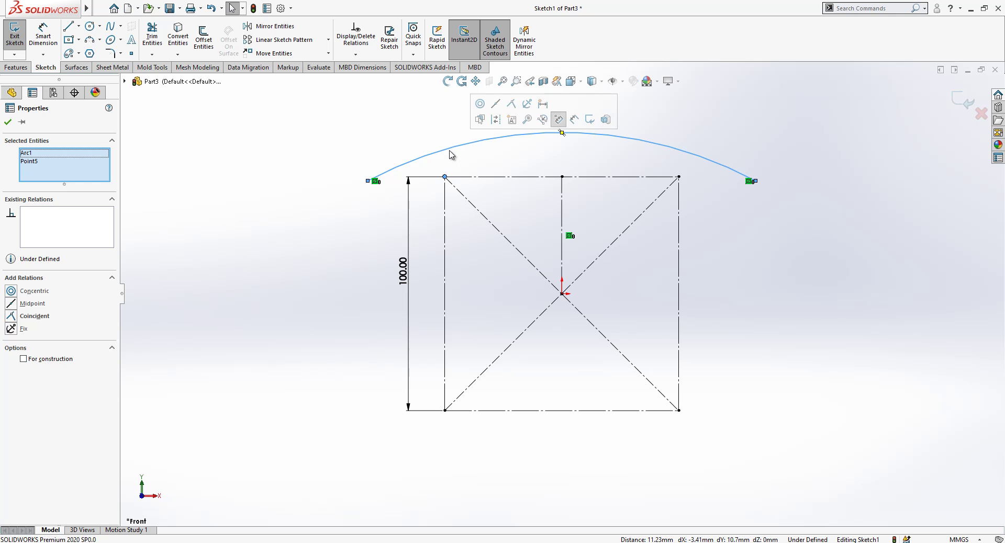
{"action": "left_click", "coordinate": [29, 316]}
{"action": "left_click", "coordinate": [213, 346]}
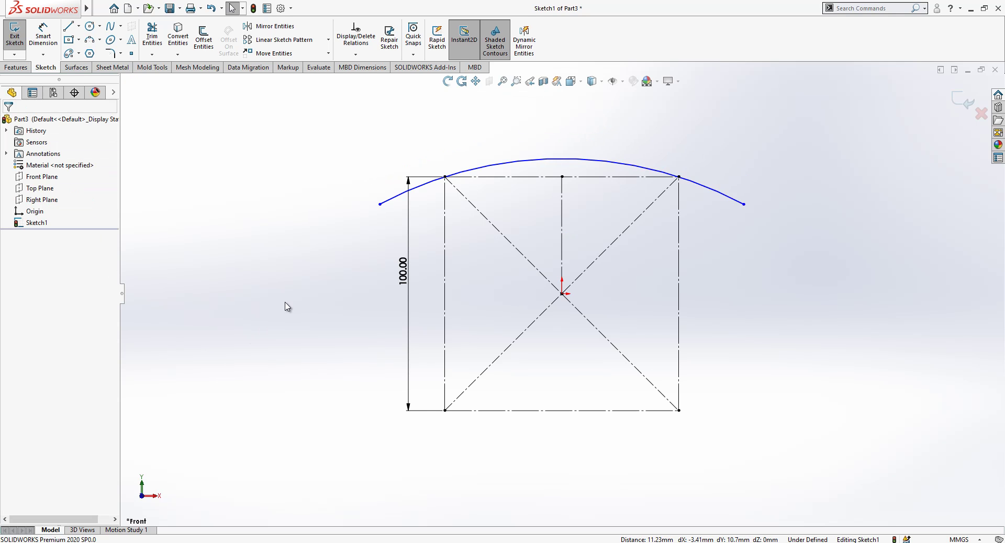
Step: Dimension the horizontal distance between the arc's endpoints to 150 mm
{"action": "left_click", "coordinate": [50, 42]}
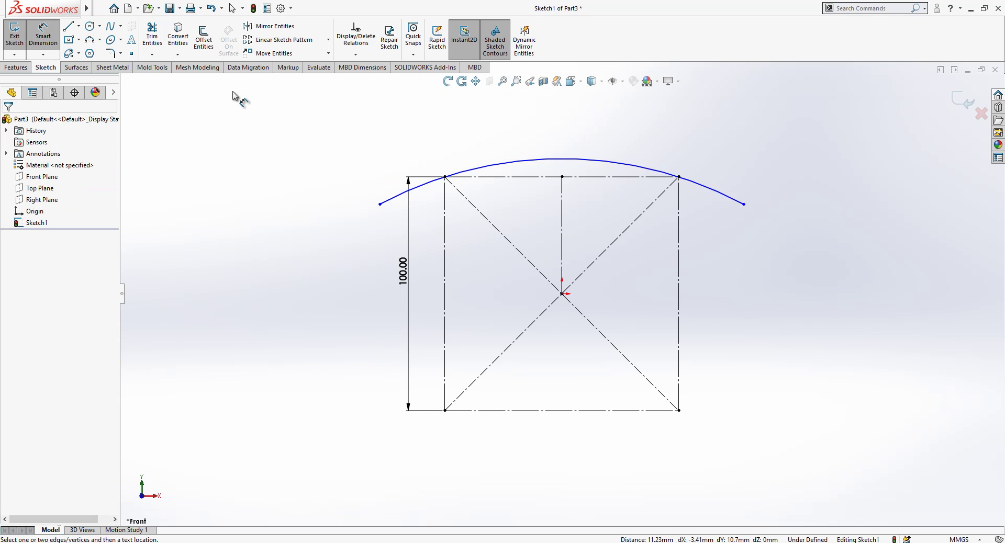
{"action": "left_click", "coordinate": [380, 205]}
{"action": "left_click", "coordinate": [743, 204]}
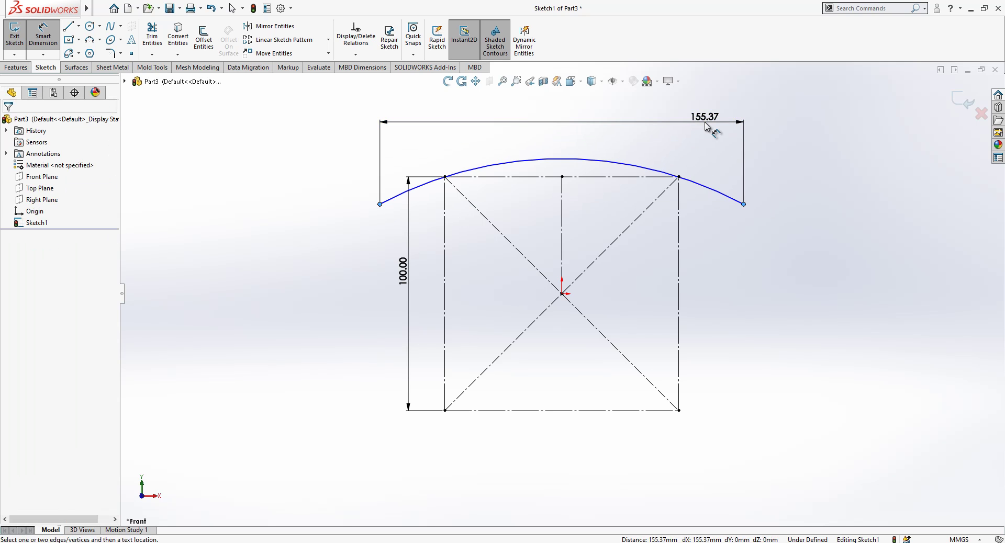
{"action": "left_click", "coordinate": [705, 126]}
{"action": "type", "text": "150"}
{"action": "key", "text": "Return"}
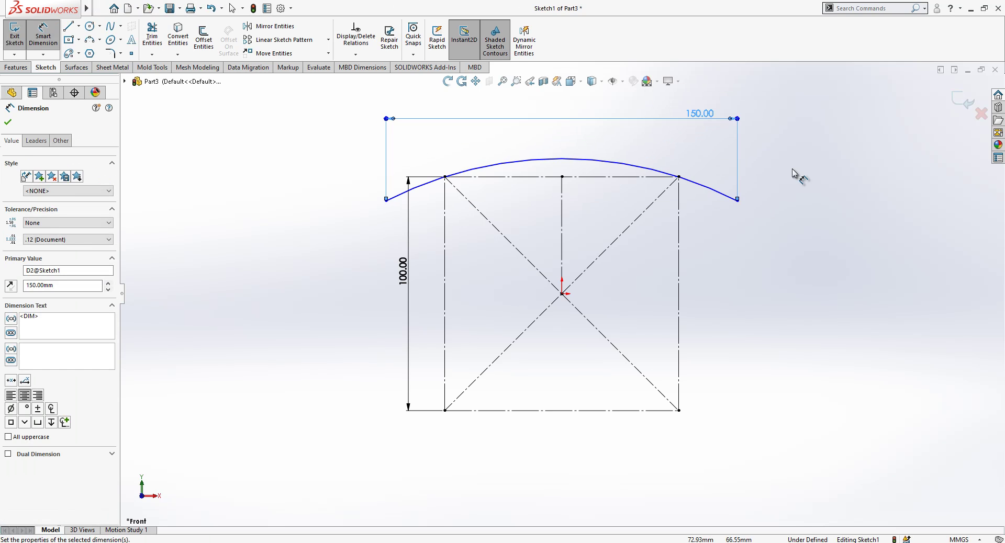
{"action": "left_click", "coordinate": [793, 170]}
{"action": "left_click", "coordinate": [609, 177]}
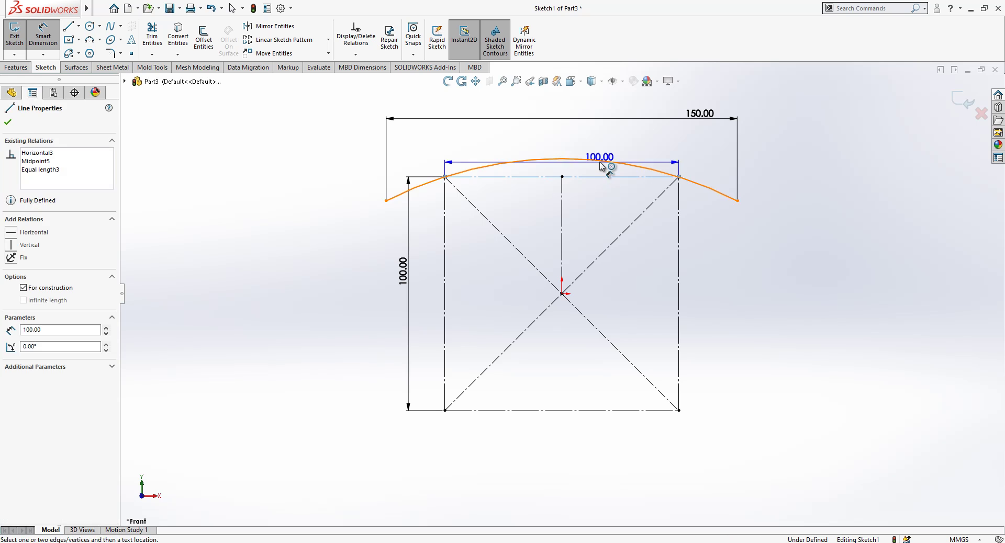
{"action": "left_click", "coordinate": [589, 160]}
{"action": "key", "text": "Escape"}
{"action": "scroll", "coordinate": [591, 158], "scroll_direction": "down", "scroll_amount": 2}
{"action": "key", "text": "Escape"}
Step: Dimension the height from the square's upper side to the arc's crown to 4 mm
{"action": "left_click", "coordinate": [565, 177]}
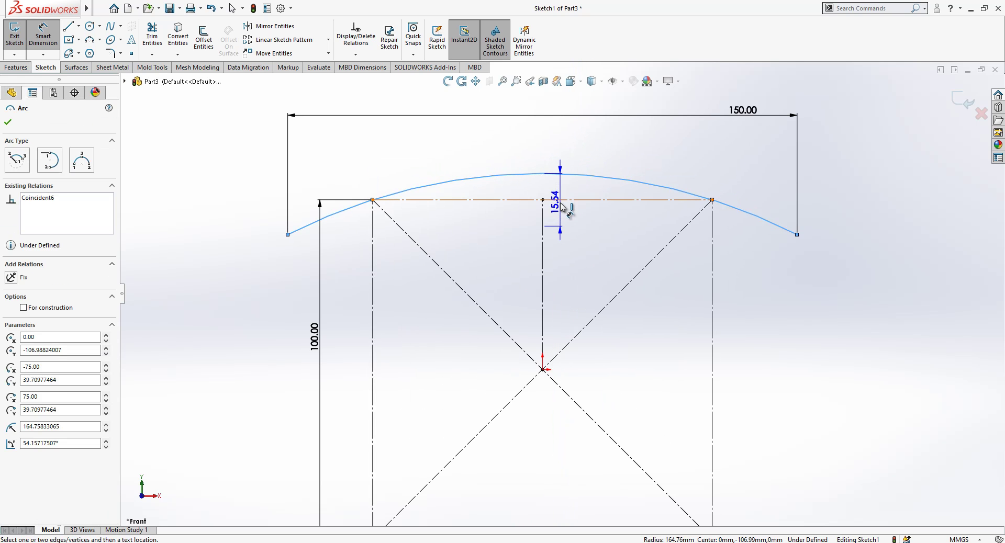
{"action": "left_click", "coordinate": [554, 157]}
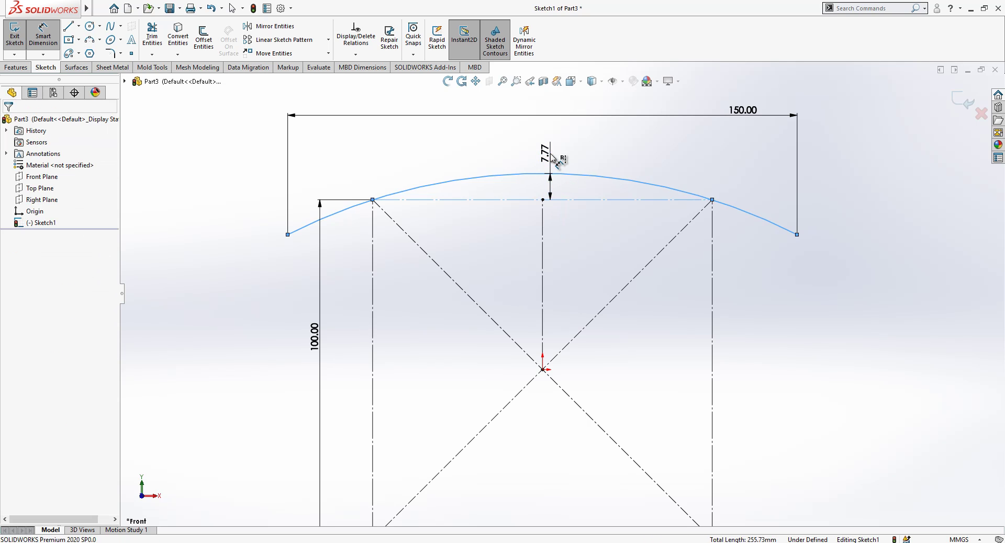
{"action": "type", "text": "4"}
{"action": "key", "text": "Return"}
{"action": "key", "text": "Escape"}
{"action": "key", "text": "f"}
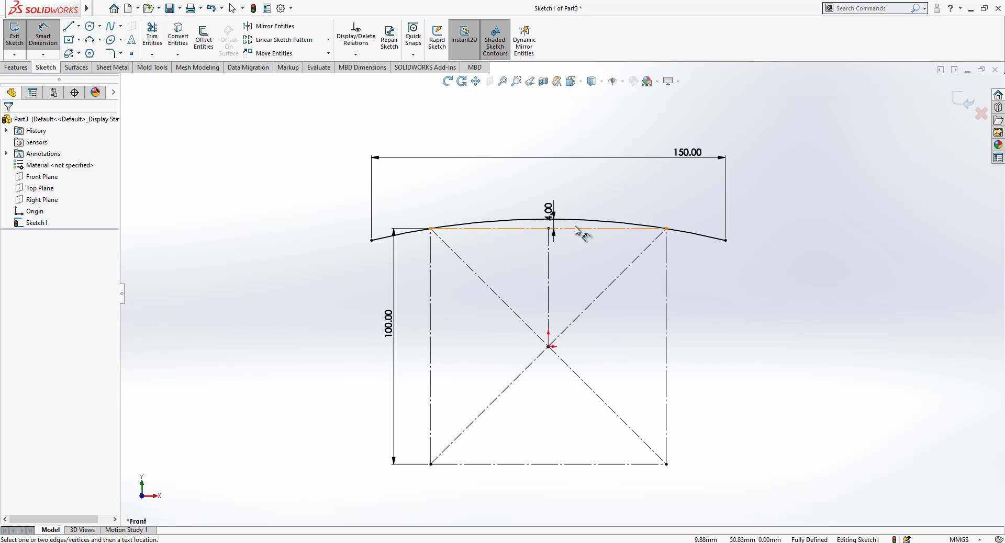
Step: Reposition the 4 mm dimension away from the vertical centre line and exit the sketch
{"action": "scroll", "coordinate": [579, 229], "scroll_direction": "down", "scroll_amount": 2}
{"action": "left_click_drag", "start_coordinate": [512, 217], "coordinate": [560, 193]}
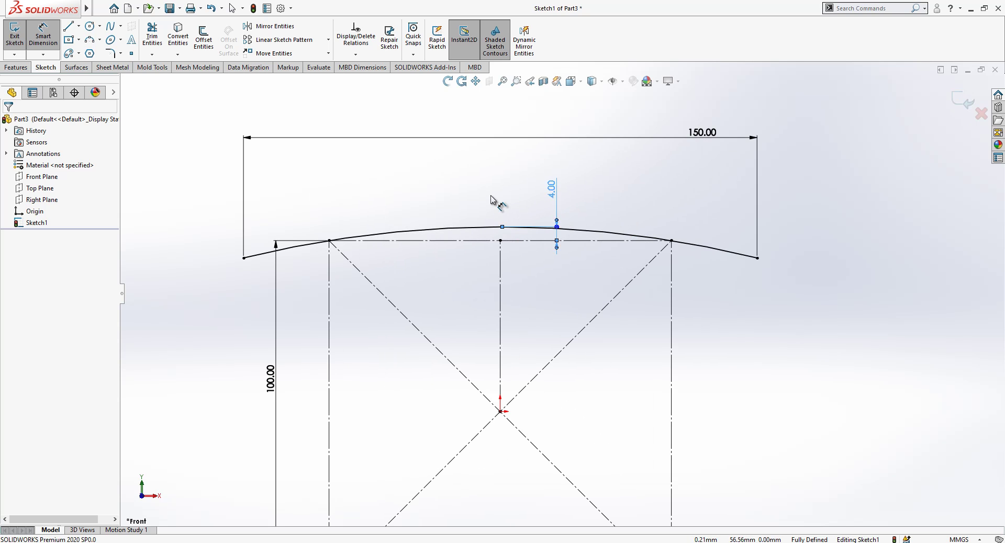
{"action": "left_click", "coordinate": [492, 201]}
{"action": "scroll", "coordinate": [803, 165], "scroll_direction": "up", "scroll_amount": 2}
{"action": "left_click", "coordinate": [967, 100]}
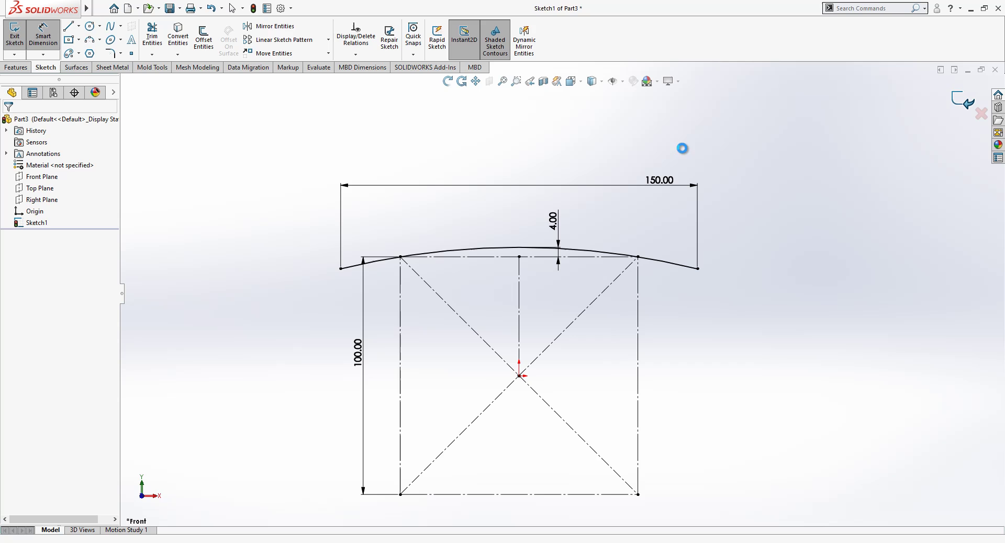
Step: Start a sketch on the Right Plane and draw a center rectangle from the origin
{"action": "left_click", "coordinate": [41, 199]}
{"action": "left_click", "coordinate": [57, 187]}
{"action": "middle_click_drag", "start_coordinate": [580, 223], "coordinate": [567, 321]}
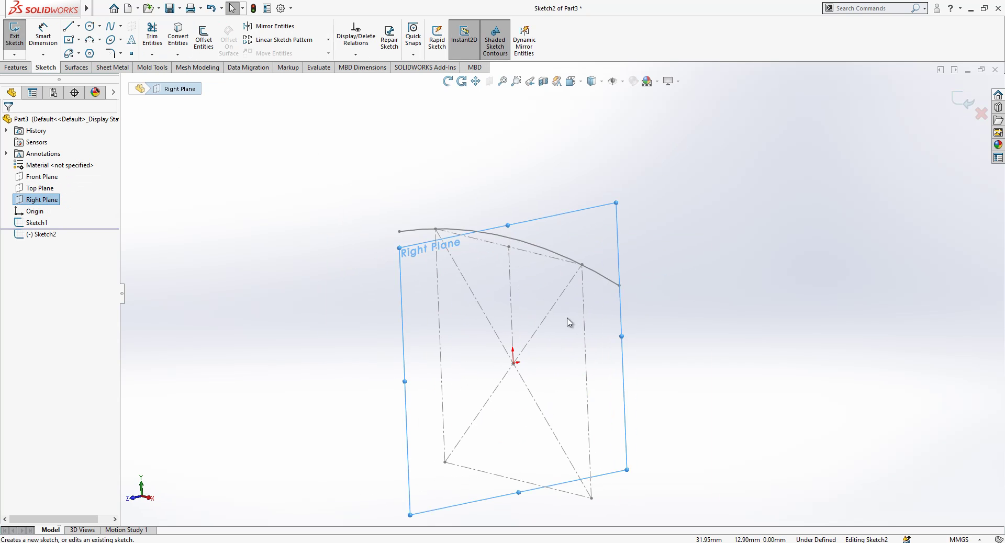
{"action": "left_click", "coordinate": [68, 41]}
{"action": "left_click", "coordinate": [512, 362]}
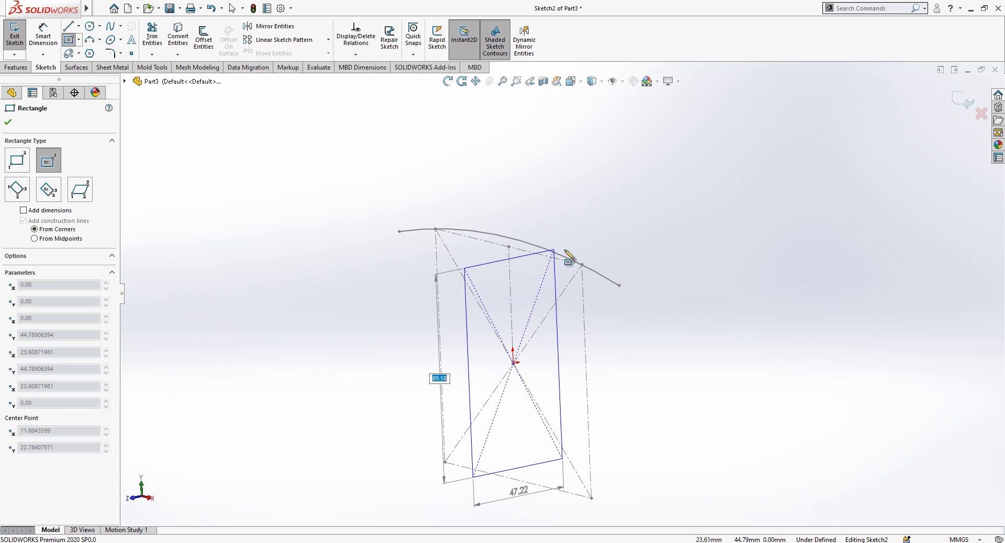
{"action": "left_click", "coordinate": [594, 242]}
{"action": "key", "text": "Escape"}
Step: Change the four sides of the Right Plane rectangle to construction geometry
{"action": "left_click", "coordinate": [590, 243]}
{"action": "right_click", "coordinate": [592, 244]}
{"action": "left_click", "coordinate": [612, 254]}
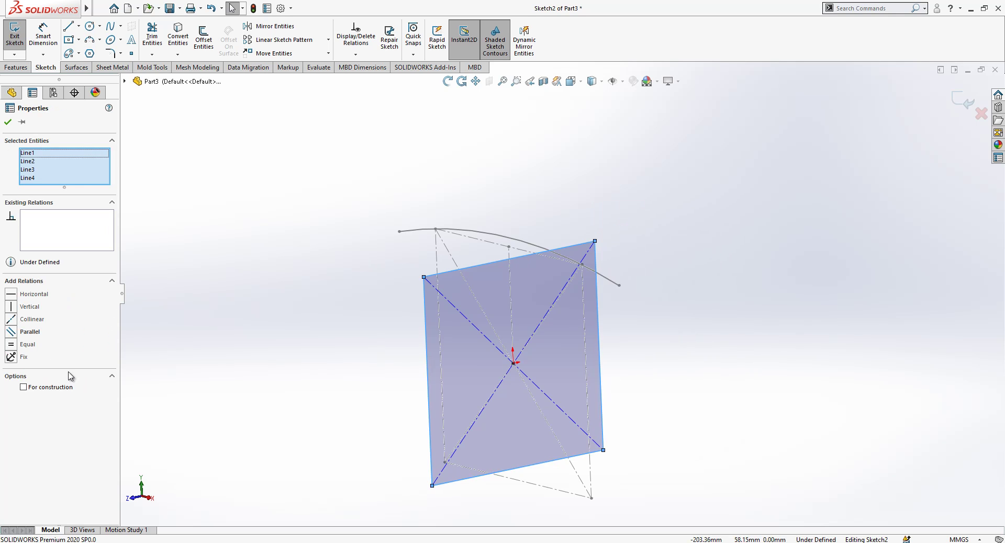
{"action": "left_click", "coordinate": [62, 388]}
{"action": "left_click", "coordinate": [417, 322]}
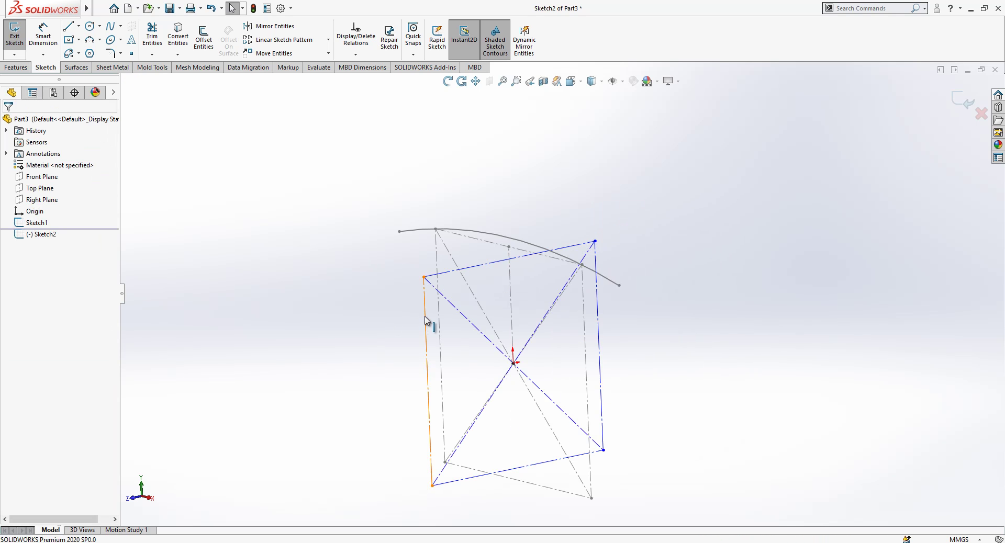
Step: Make the new rectangle's adjacent sides equal in length to the vertical side of the first sketch's square
{"action": "left_click", "coordinate": [426, 321]}
{"action": "left_click", "coordinate": [440, 276], "text": "ctrl"}
{"action": "left_click", "coordinate": [439, 345], "text": "ctrl"}
{"action": "left_click", "coordinate": [31, 316]}
{"action": "left_click", "coordinate": [501, 196]}
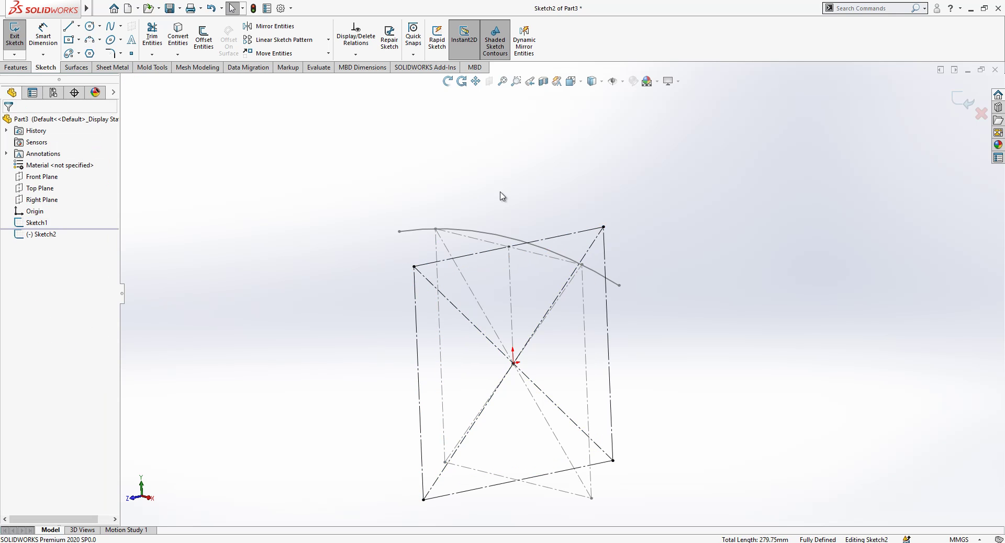
Step: Convert the first sketch's vertical centre line into the current sketch as a construction line
{"action": "mouse_move", "coordinate": [563, 258]}
{"action": "middle_mouse_down"}
{"action": "mouse_move", "coordinate": [597, 262]}
{"action": "mouse_move", "coordinate": [556, 278]}
{"action": "mouse_move", "coordinate": [568, 303]}
{"action": "middle_mouse_up"}
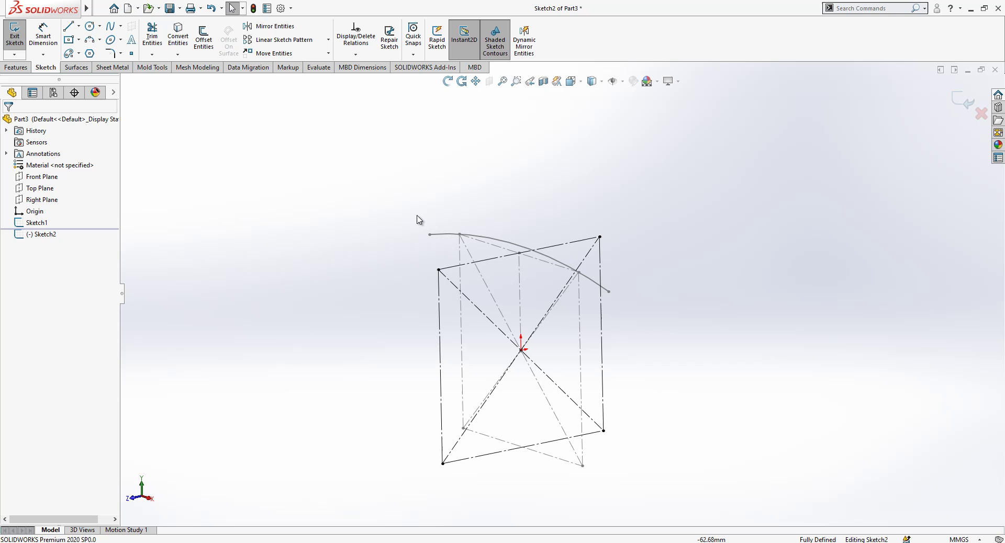
{"action": "left_click", "coordinate": [521, 287]}
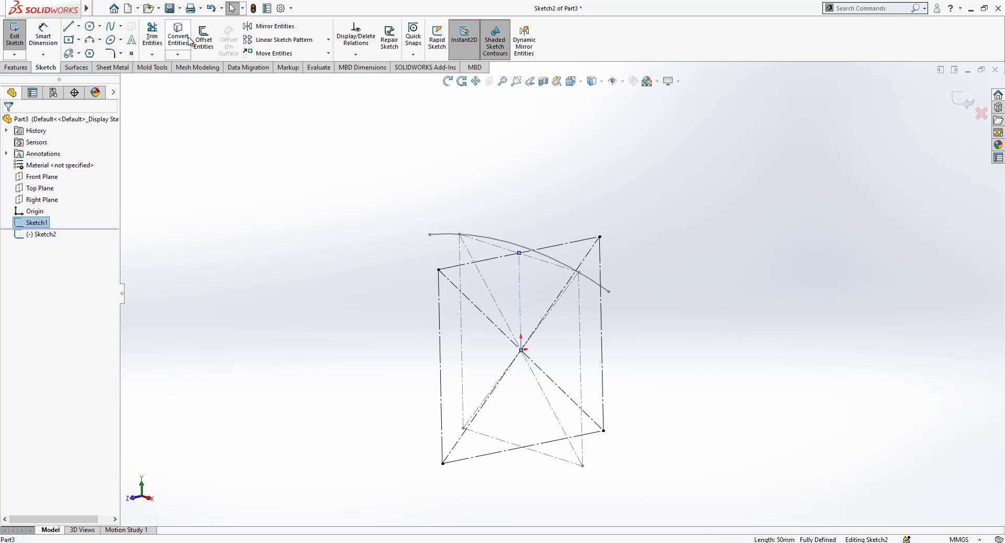
{"action": "left_click", "coordinate": [521, 281]}
{"action": "left_click", "coordinate": [564, 253]}
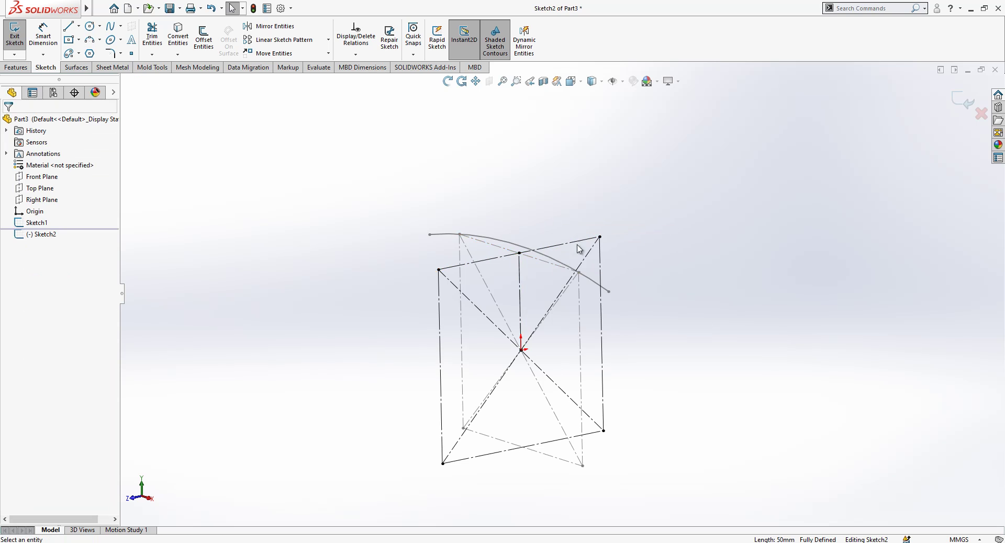
Step: Draw a three-point arc with a radius of about 117 mm above the Right Plane square
{"action": "scroll", "coordinate": [581, 235], "scroll_direction": "down", "scroll_amount": 1}
{"action": "left_click", "coordinate": [91, 40]}
{"action": "left_click", "coordinate": [325, 297]}
{"action": "left_click", "coordinate": [668, 227]}
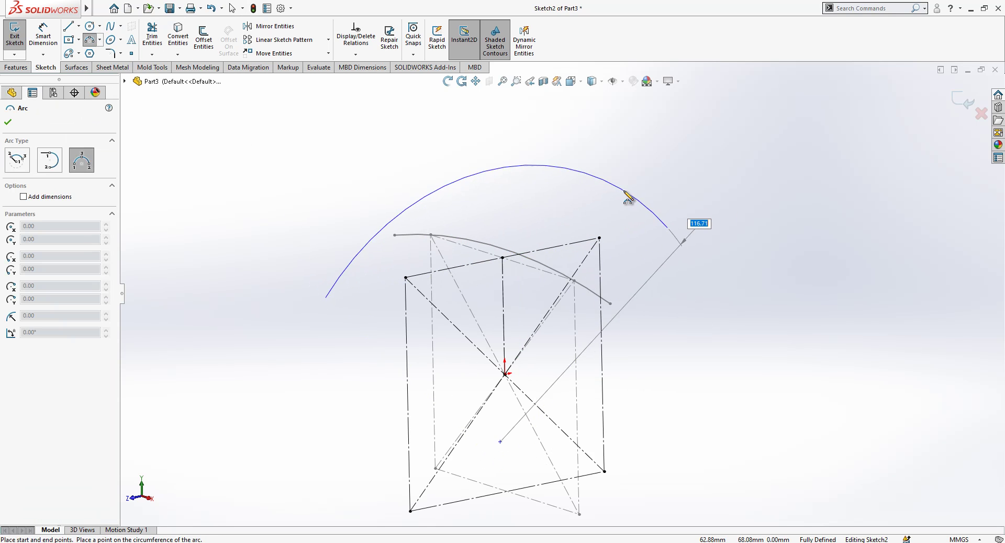
{"action": "left_click", "coordinate": [620, 193]}
{"action": "key", "text": "Escape"}
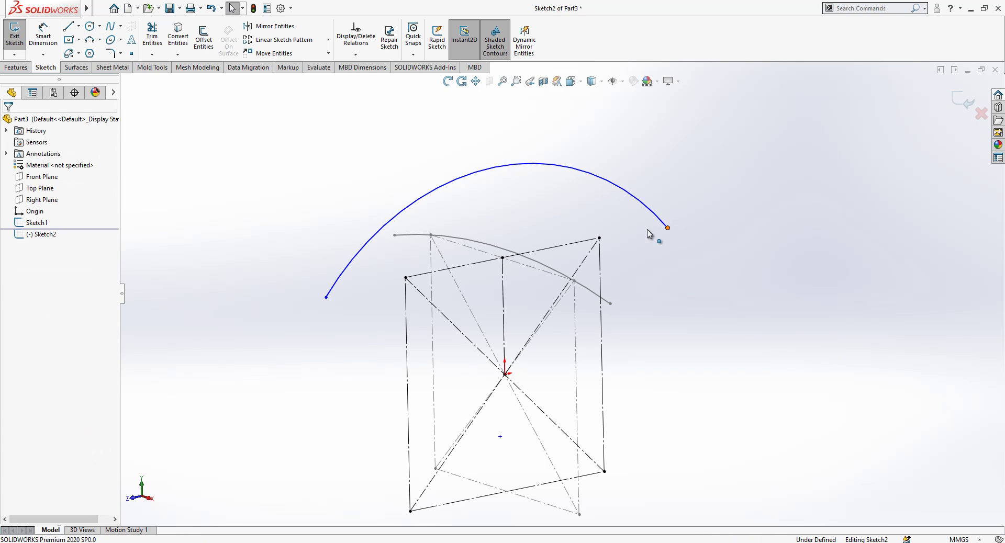
Step: Make the arc's two endpoints symmetric about the square's vertical centre line
{"action": "left_click", "coordinate": [649, 231]}
{"action": "left_click", "coordinate": [326, 298], "text": "ctrl"}
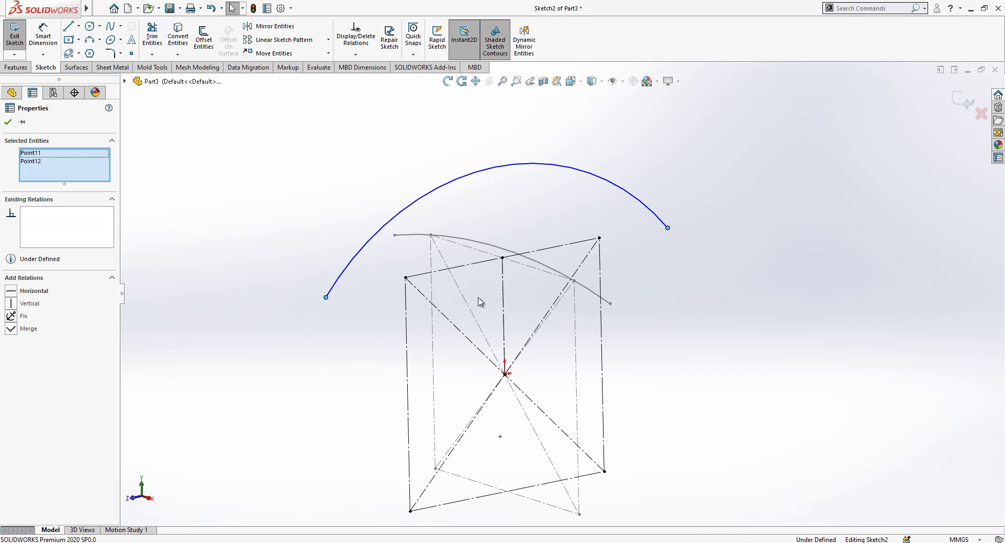
{"action": "left_click", "coordinate": [502, 289], "text": "ctrl"}
{"action": "left_click", "coordinate": [32, 291]}
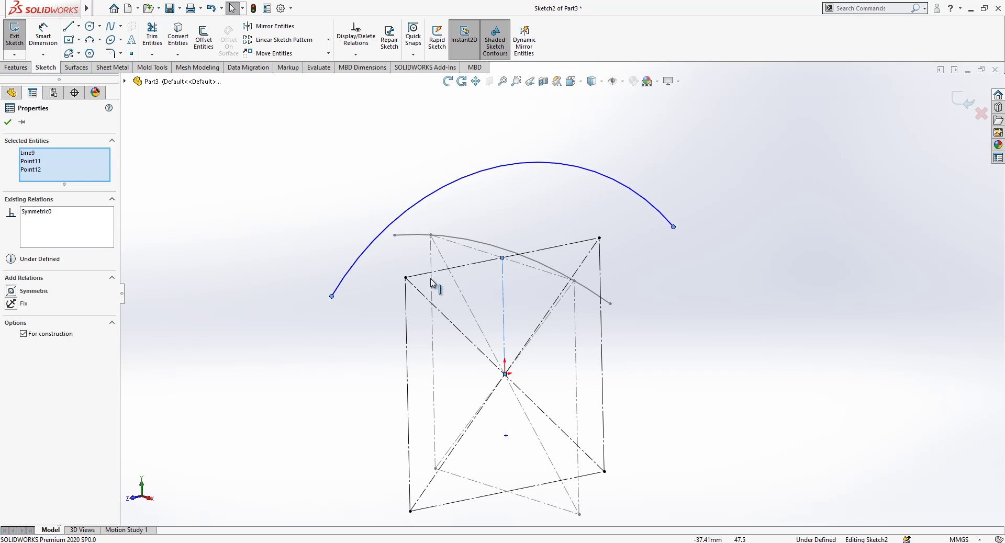
{"action": "key", "text": "Escape"}
Step: Make the new arc coincident with the Right Plane square's upper corner nearest the arc's lower end
{"action": "left_click", "coordinate": [405, 278]}
{"action": "left_click", "coordinate": [377, 254], "text": "ctrl"}
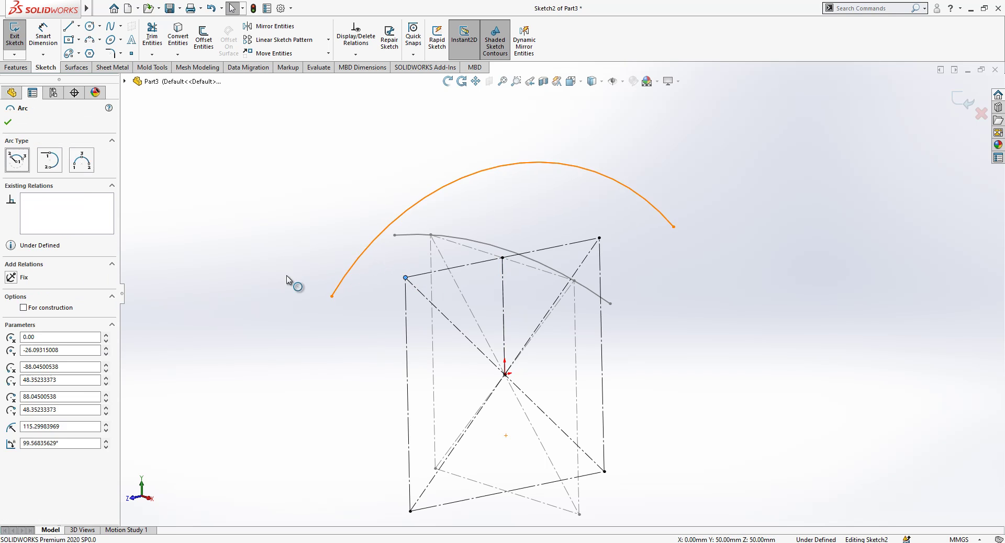
{"action": "left_click", "coordinate": [34, 316]}
{"action": "left_click", "coordinate": [337, 292]}
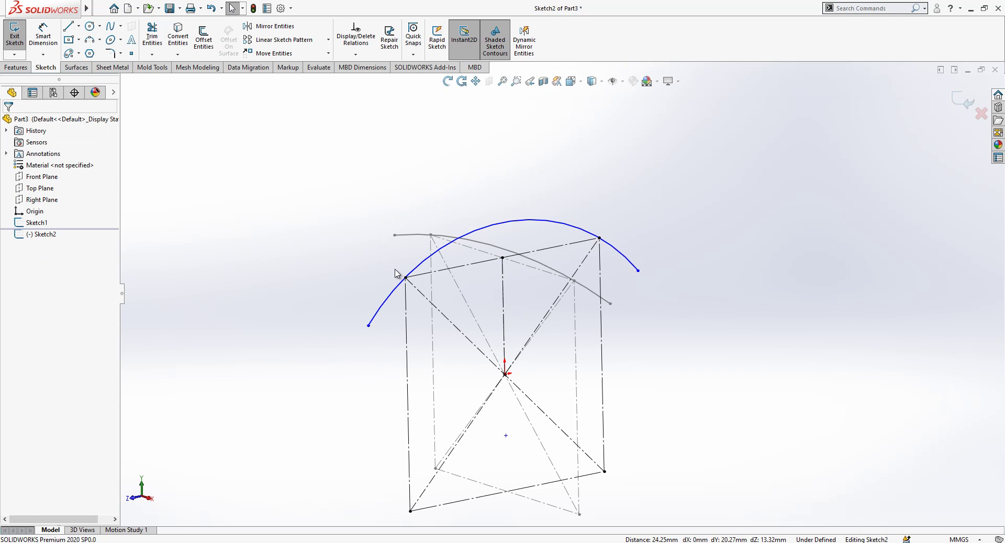
{"action": "left_click", "coordinate": [425, 261]}
{"action": "left_click", "coordinate": [414, 236], "text": "ctrl"}
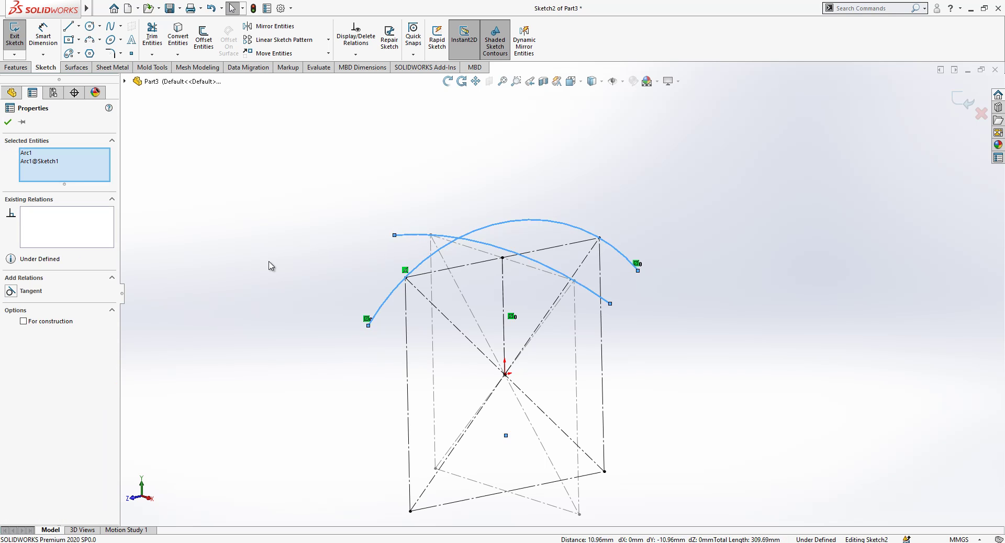
{"action": "left_click", "coordinate": [305, 279]}
{"action": "left_click", "coordinate": [429, 256]}
{"action": "left_click", "coordinate": [412, 237], "text": "ctrl"}
{"action": "left_click", "coordinate": [292, 274]}
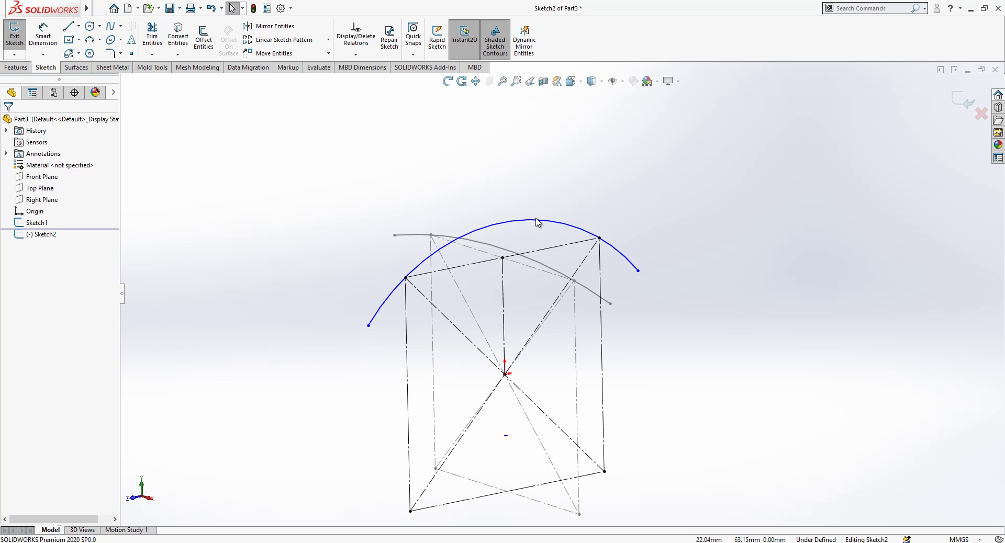
Step: Dimension the distance between the arc's two endpoints as 150 mm
{"action": "left_click", "coordinate": [46, 50]}
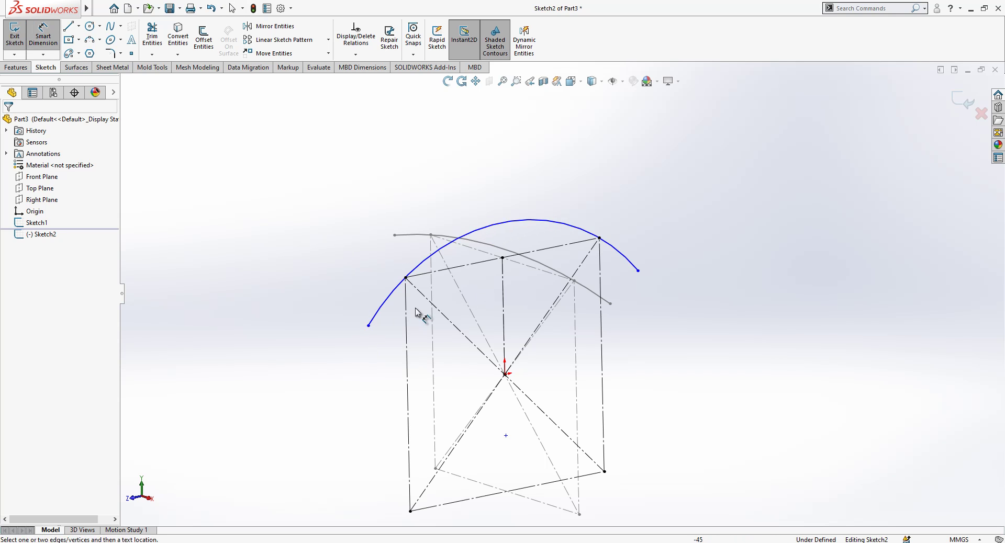
{"action": "left_click", "coordinate": [368, 326]}
{"action": "left_click", "coordinate": [638, 272]}
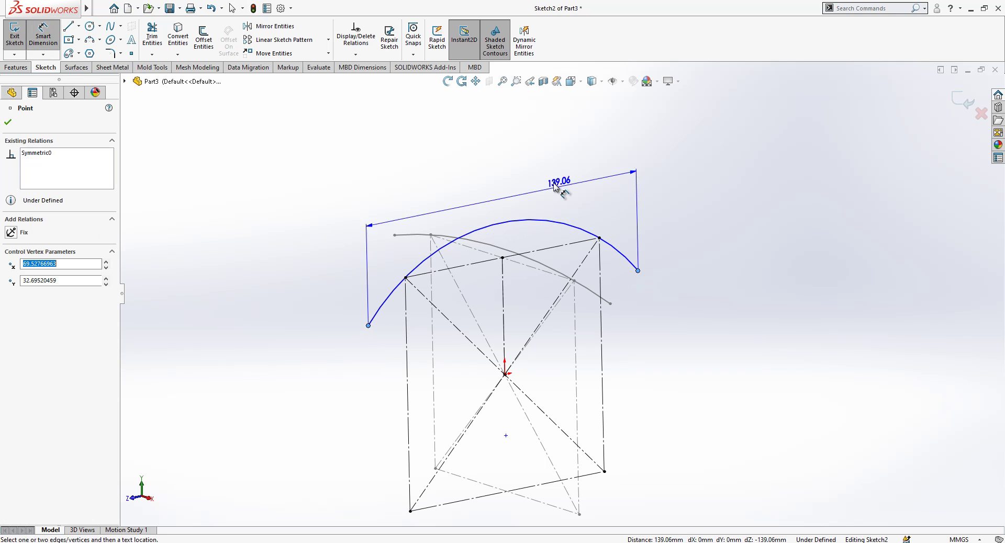
{"action": "left_click", "coordinate": [528, 157]}
{"action": "type", "text": "150"}
{"action": "key", "text": "Return"}
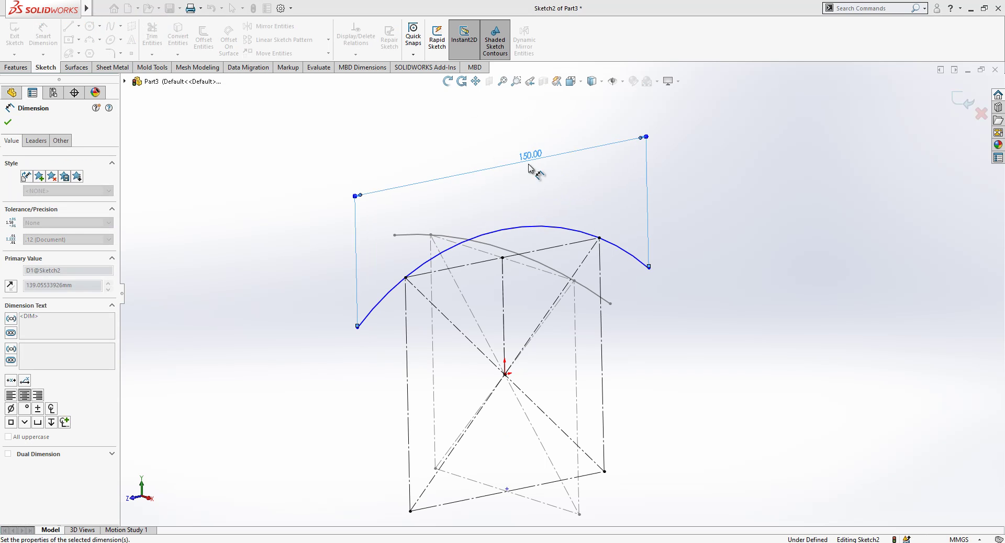
Step: Dimension the arc's crown height above the square's top edge as 4 mm and exit the sketch
{"action": "left_click", "coordinate": [544, 247]}
{"action": "left_click", "coordinate": [529, 226]}
{"action": "left_click", "coordinate": [528, 243]}
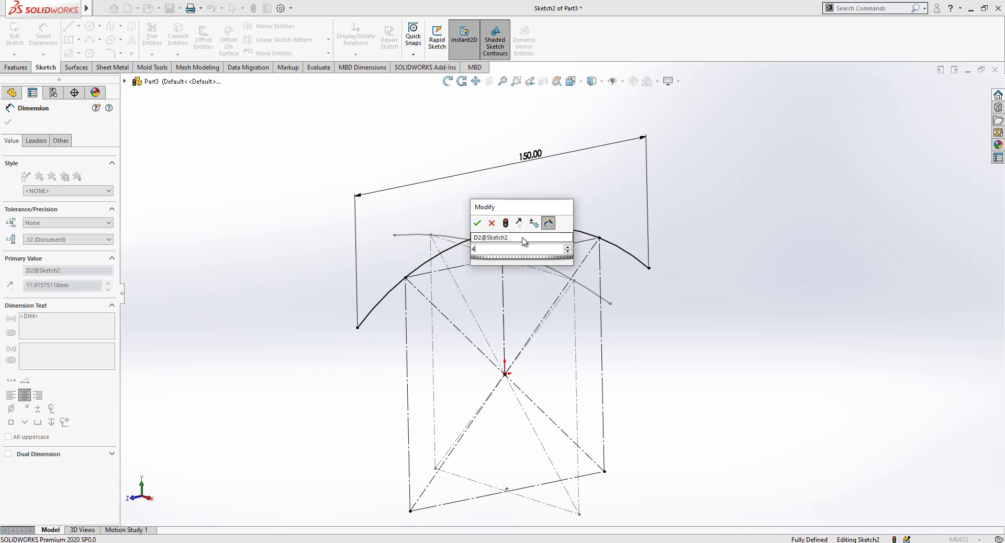
{"action": "type", "text": "4"}
{"action": "key", "text": "Return"}
{"action": "left_click", "coordinate": [963, 102]}
Step: Create a swept surface using the Right Plane arc sketch as profile and the Front Plane arc sketch as path
{"action": "mouse_move", "coordinate": [617, 274]}
{"action": "middle_mouse_down"}
{"action": "mouse_move", "coordinate": [643, 276]}
{"action": "mouse_move", "coordinate": [630, 289]}
{"action": "middle_mouse_up"}
{"action": "left_click", "coordinate": [80, 51]}
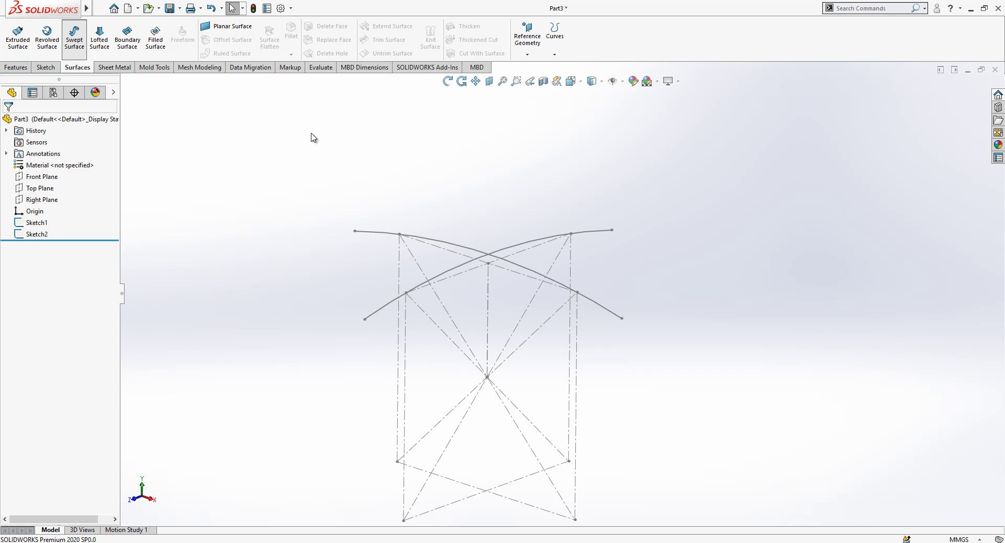
{"action": "left_click", "coordinate": [459, 266]}
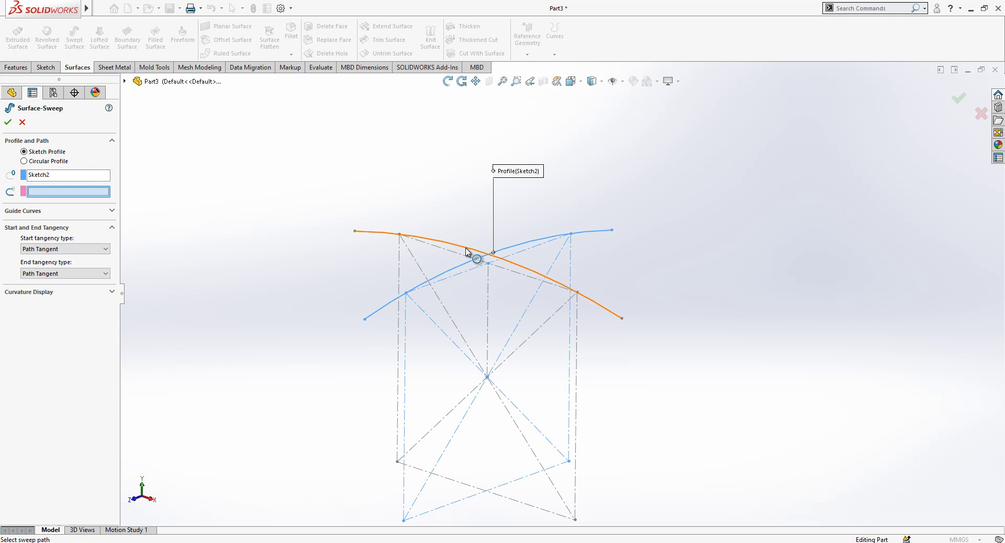
{"action": "left_click", "coordinate": [466, 249]}
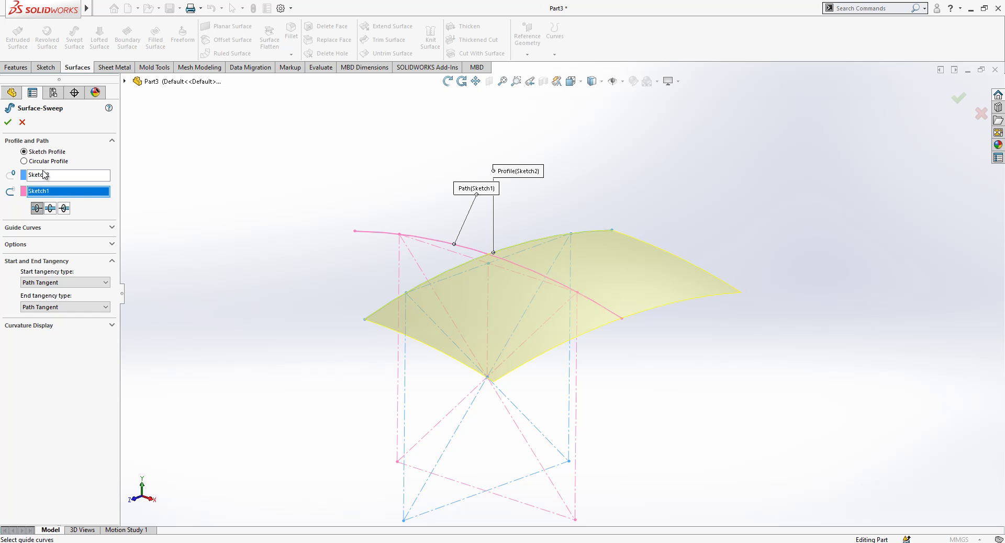
{"action": "key", "text": "Return"}
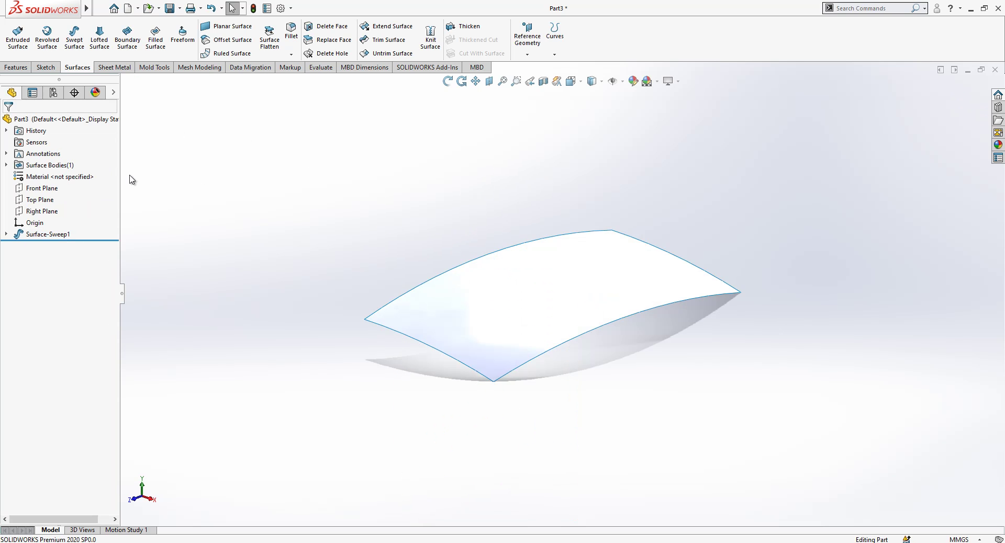
Step: Mirror the swept surface body about the Right Plane with Knit surfaces enabled
{"action": "left_click", "coordinate": [42, 211]}
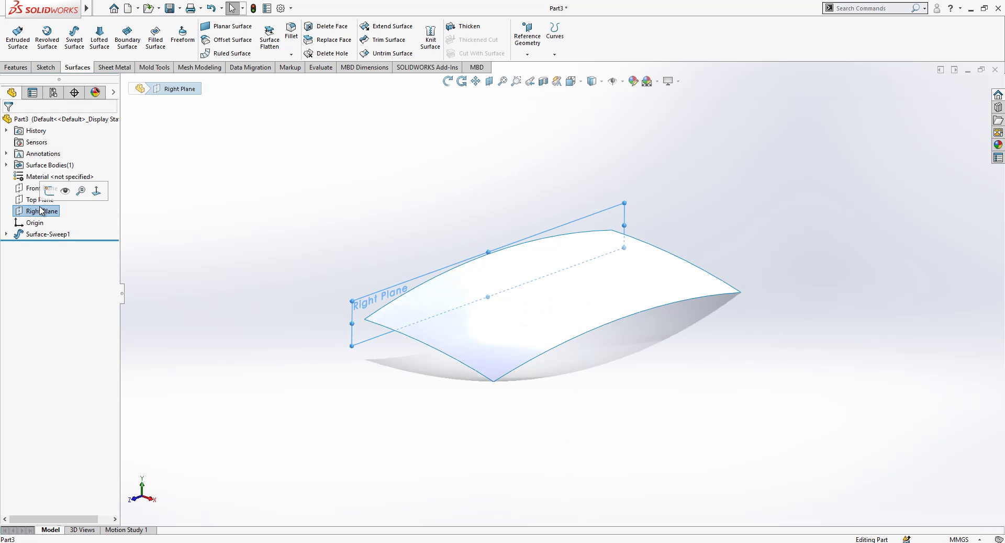
{"action": "left_click", "coordinate": [16, 67]}
{"action": "left_click", "coordinate": [377, 53]}
{"action": "left_click", "coordinate": [587, 325]}
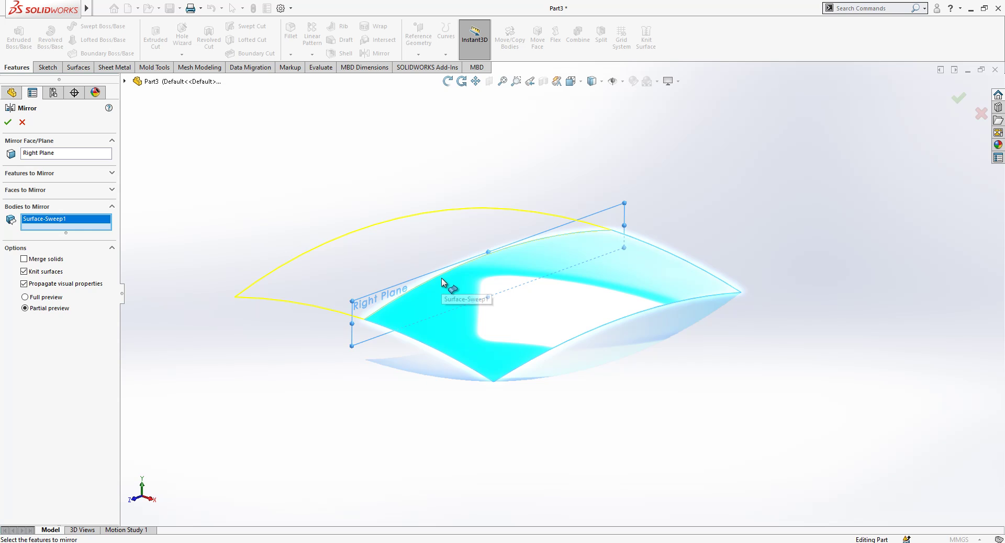
{"action": "left_click", "coordinate": [8, 122]}
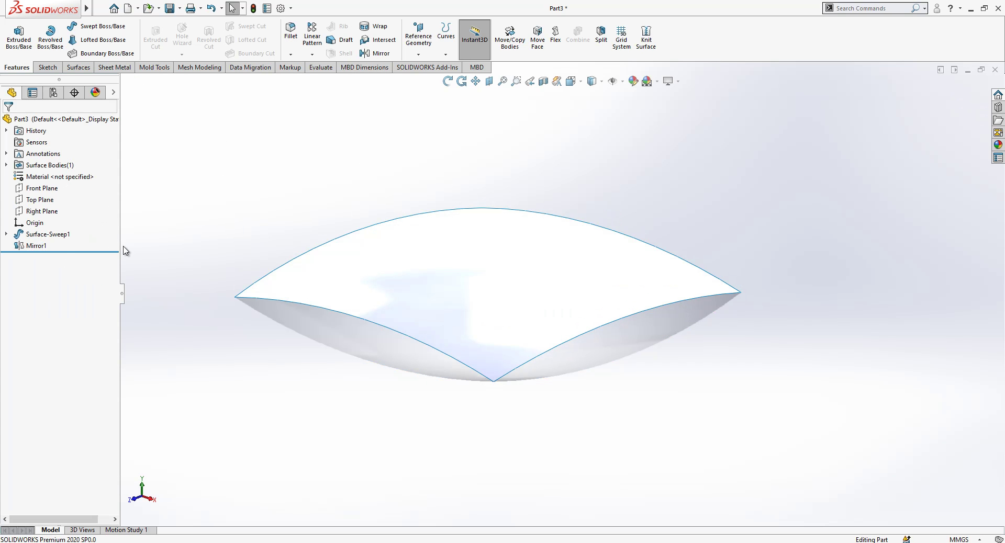
Step: Edit the mirror feature to turn Knit surfaces off, rebuild it, and turn the option back on
{"action": "left_click", "coordinate": [36, 245]}
{"action": "left_click", "coordinate": [47, 218]}
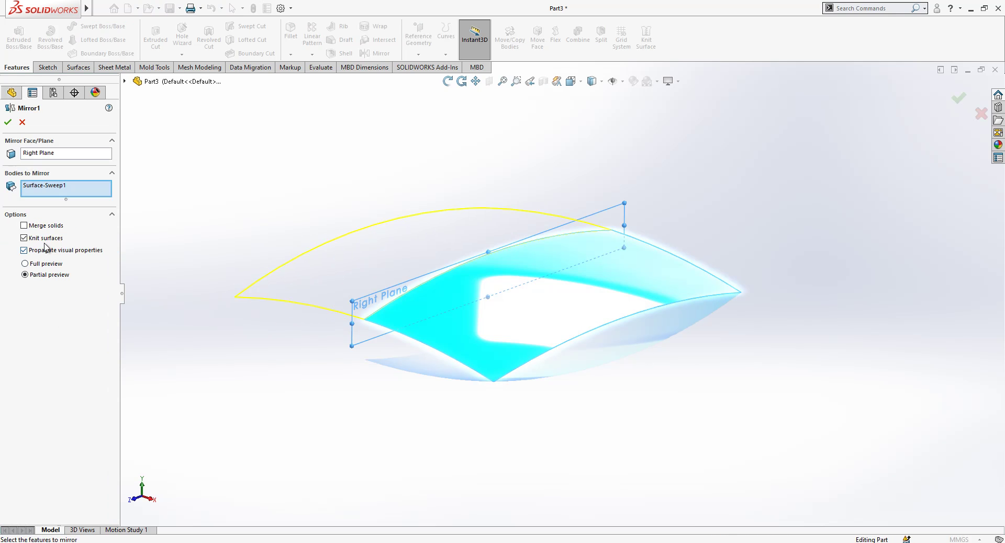
{"action": "left_click", "coordinate": [8, 122]}
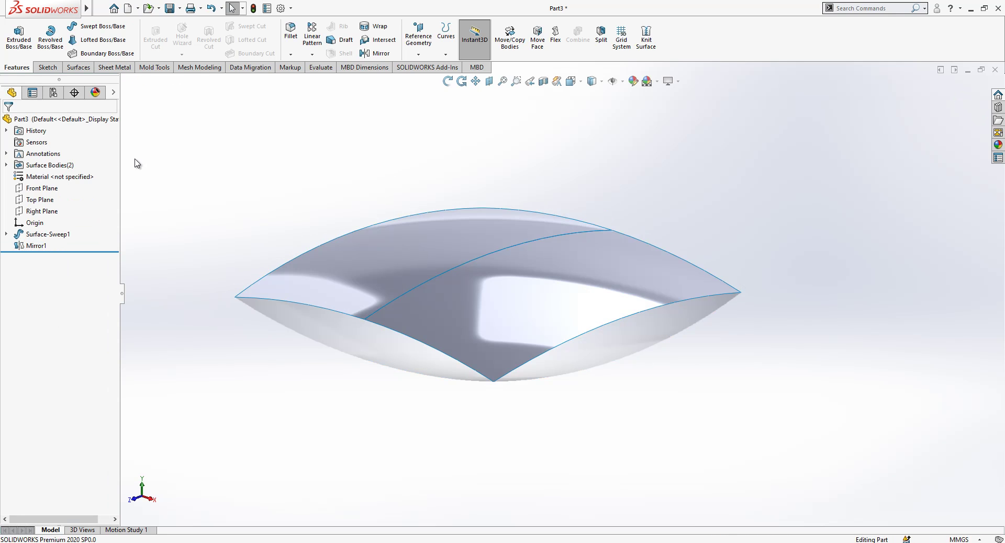
{"action": "left_click", "coordinate": [37, 246]}
{"action": "left_click", "coordinate": [48, 219]}
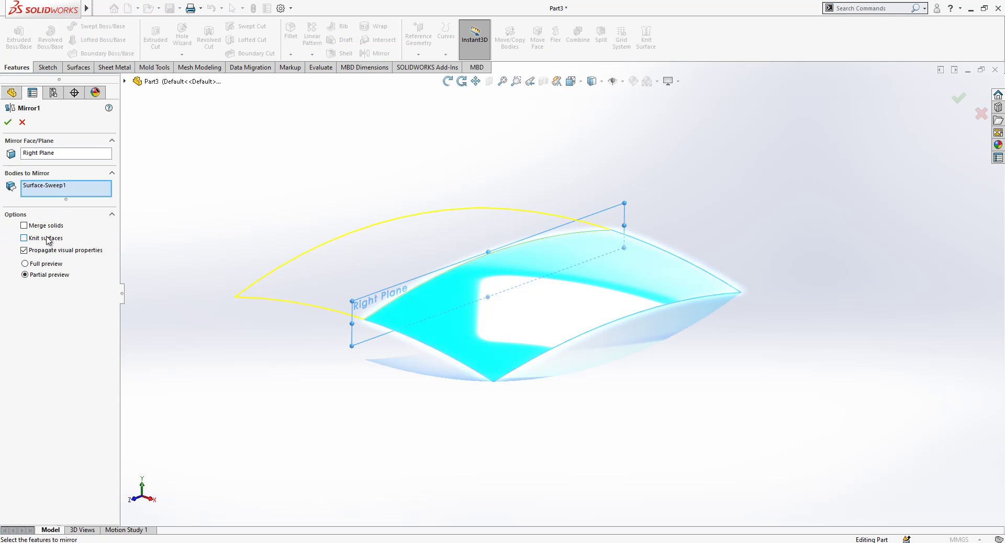
{"action": "left_click", "coordinate": [8, 123]}
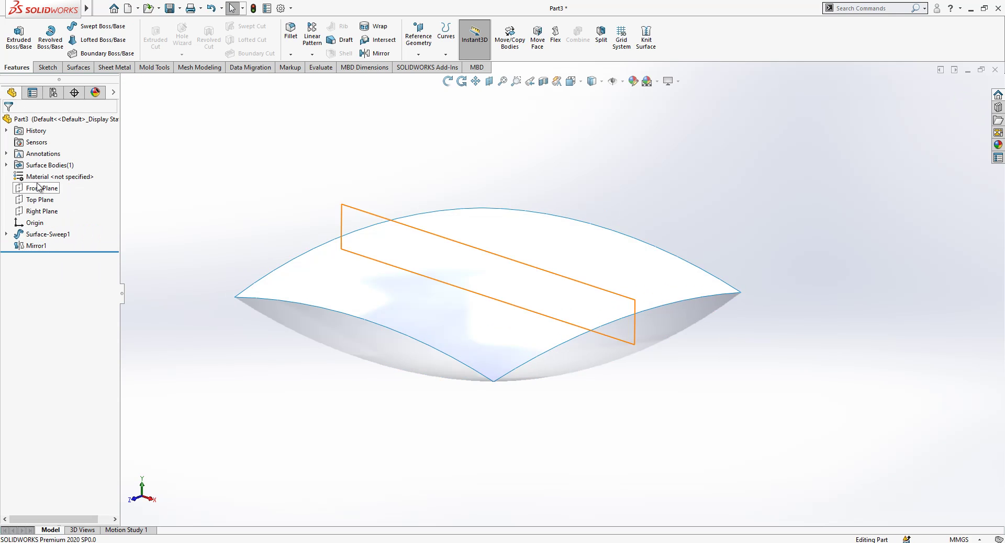
Step: Create a reference axis through the origin, perpendicular to the Right Plane
{"action": "left_click", "coordinate": [45, 212]}
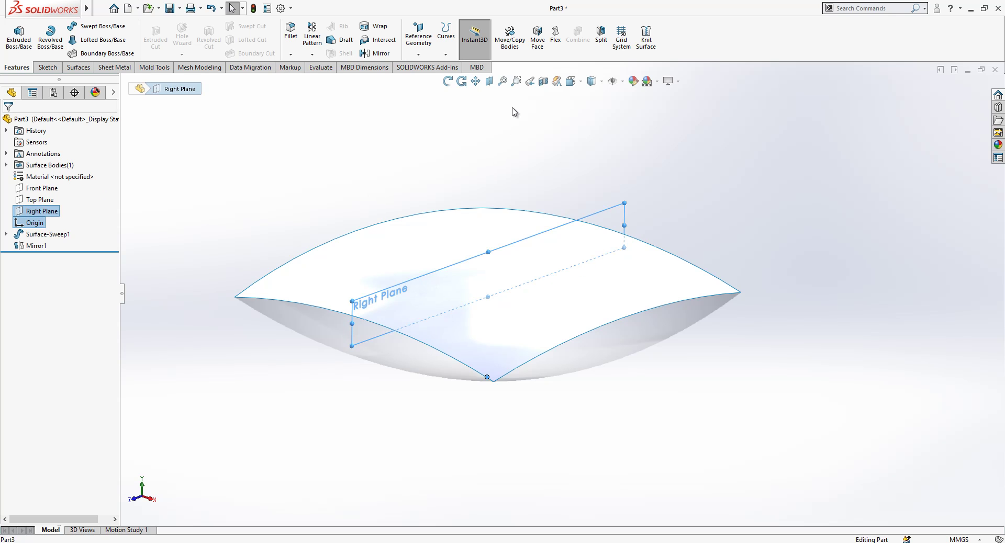
{"action": "left_click", "coordinate": [418, 40]}
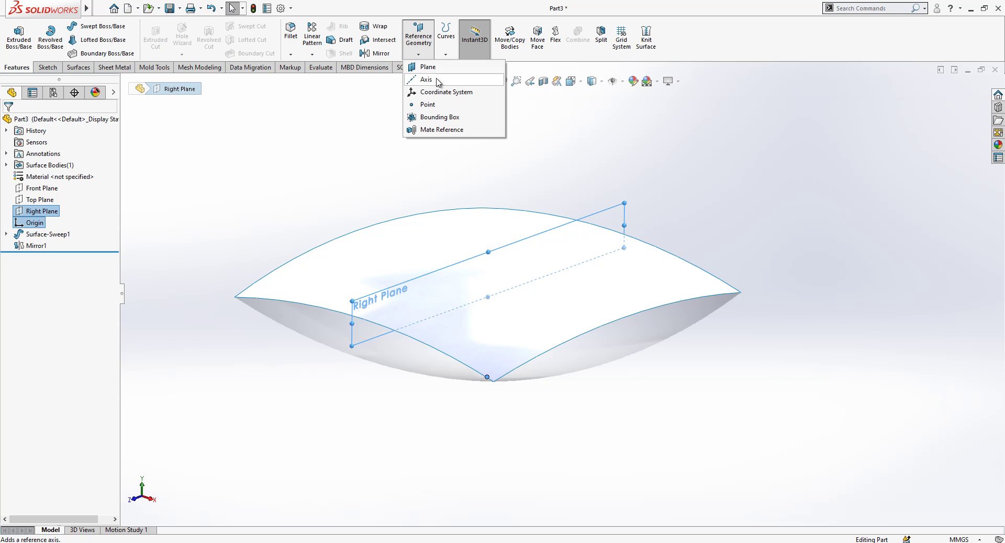
{"action": "left_click", "coordinate": [426, 79]}
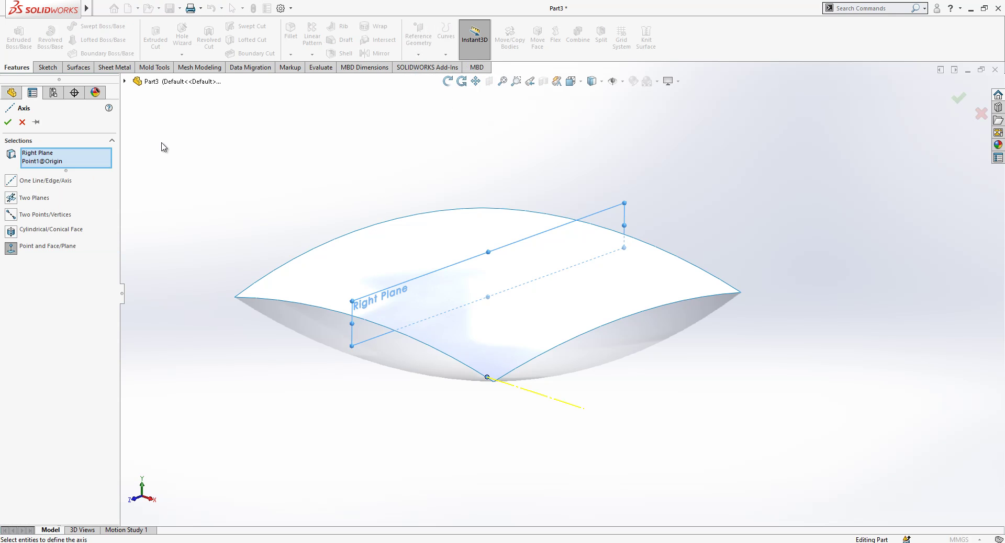
{"action": "left_click", "coordinate": [7, 122]}
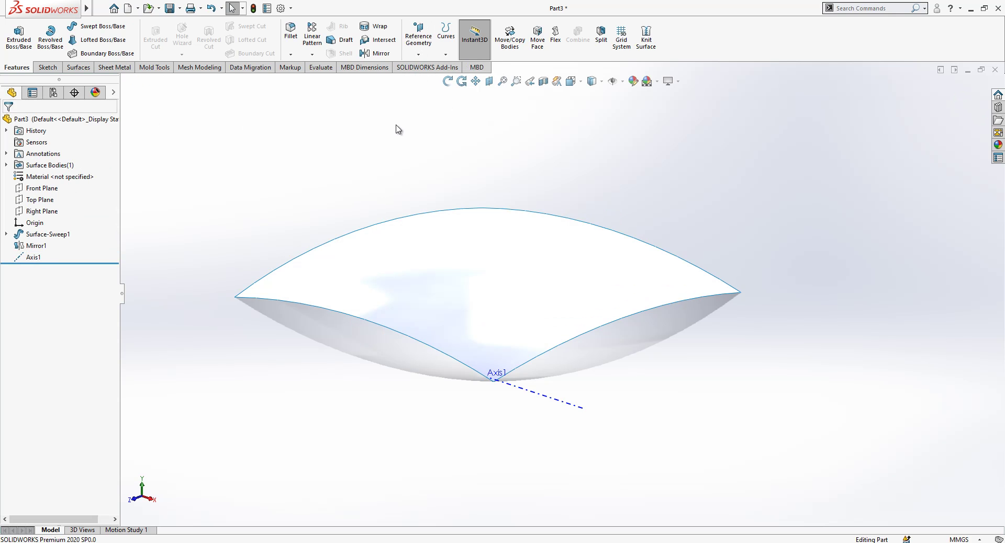
{"action": "left_click", "coordinate": [48, 189]}
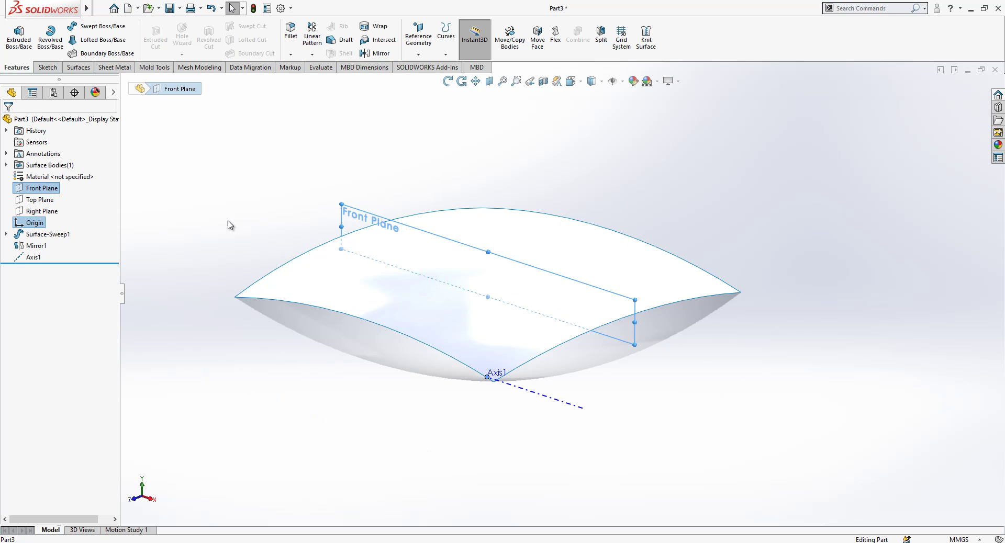
{"action": "left_click", "coordinate": [423, 52]}
{"action": "left_click", "coordinate": [435, 68]}
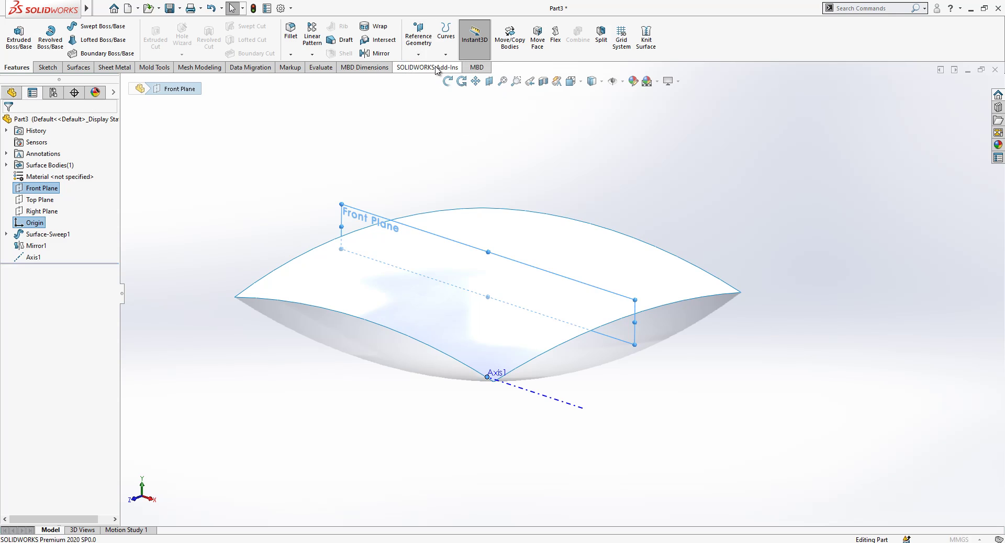
{"action": "key", "text": "Escape"}
Step: Create a reference axis through the origin, perpendicular to the Front Plane
{"action": "left_click", "coordinate": [420, 56]}
{"action": "left_click", "coordinate": [434, 79]}
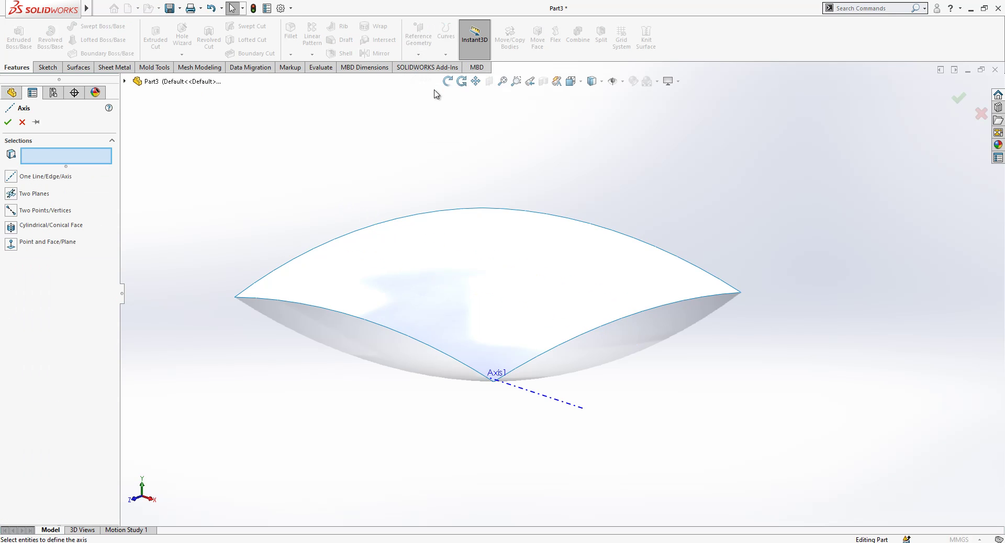
{"action": "left_click", "coordinate": [125, 81]}
{"action": "left_click", "coordinate": [172, 150]}
{"action": "left_click", "coordinate": [165, 185]}
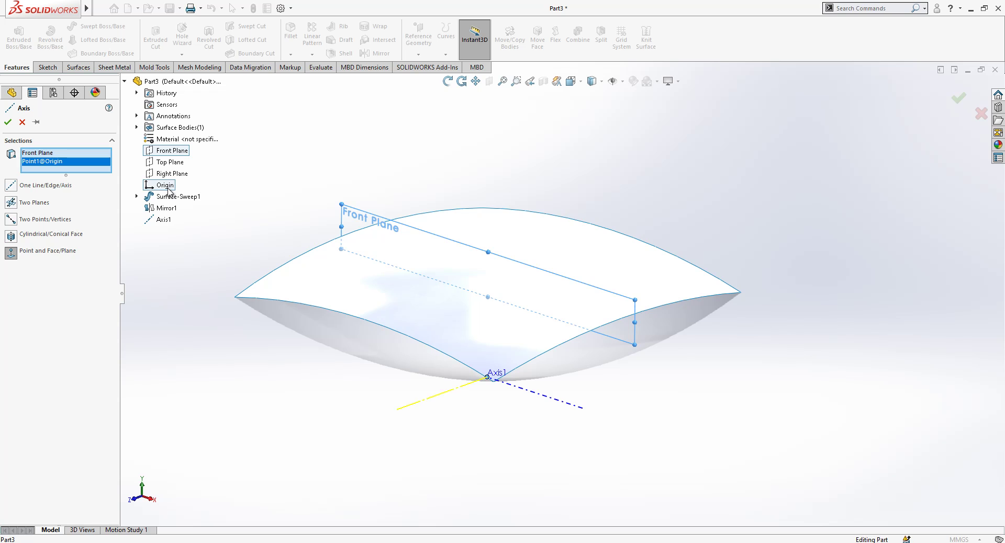
{"action": "left_click", "coordinate": [7, 121]}
Step: Circular-pattern the mirrored surface body around Axis2 with 4 equally spaced instances over 360 degrees
{"action": "middle_click_drag", "start_coordinate": [389, 254], "coordinate": [411, 182]}
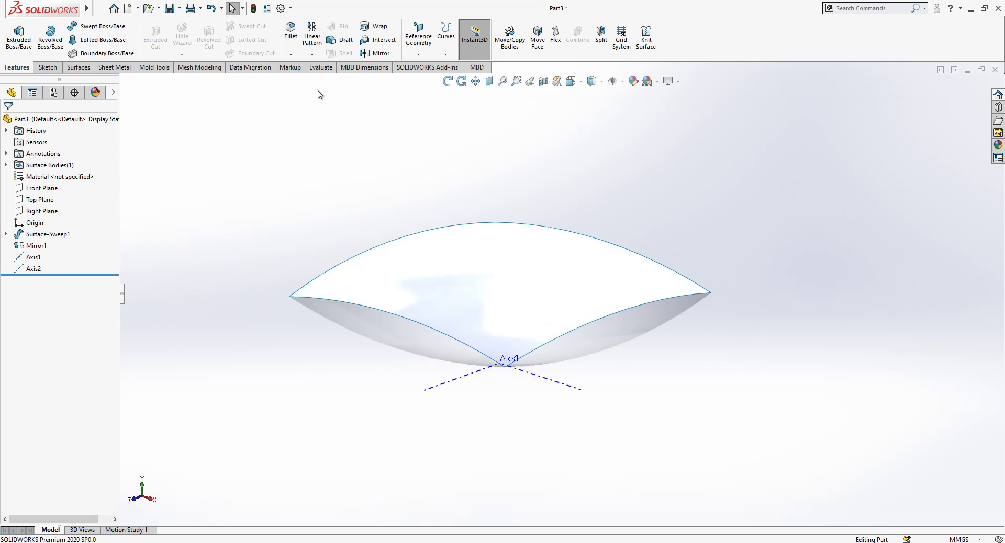
{"action": "left_click", "coordinate": [312, 54]}
{"action": "left_click", "coordinate": [339, 79]}
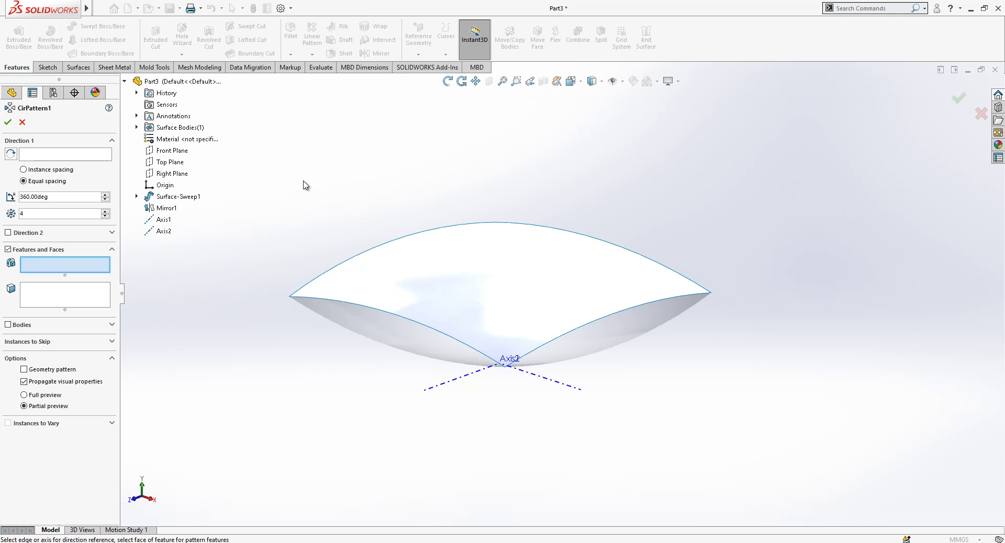
{"action": "left_click", "coordinate": [456, 382]}
{"action": "left_click", "coordinate": [23, 327]}
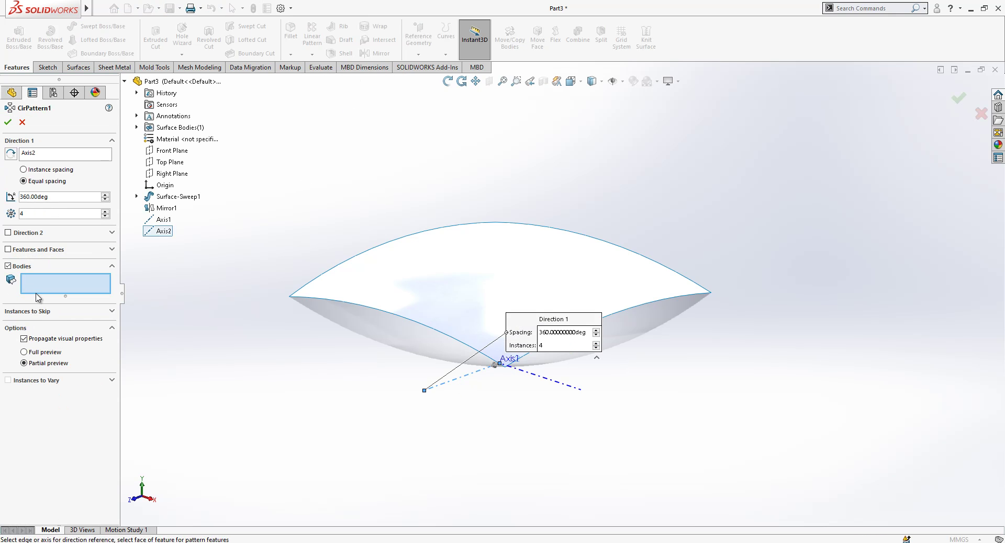
{"action": "left_click", "coordinate": [432, 292]}
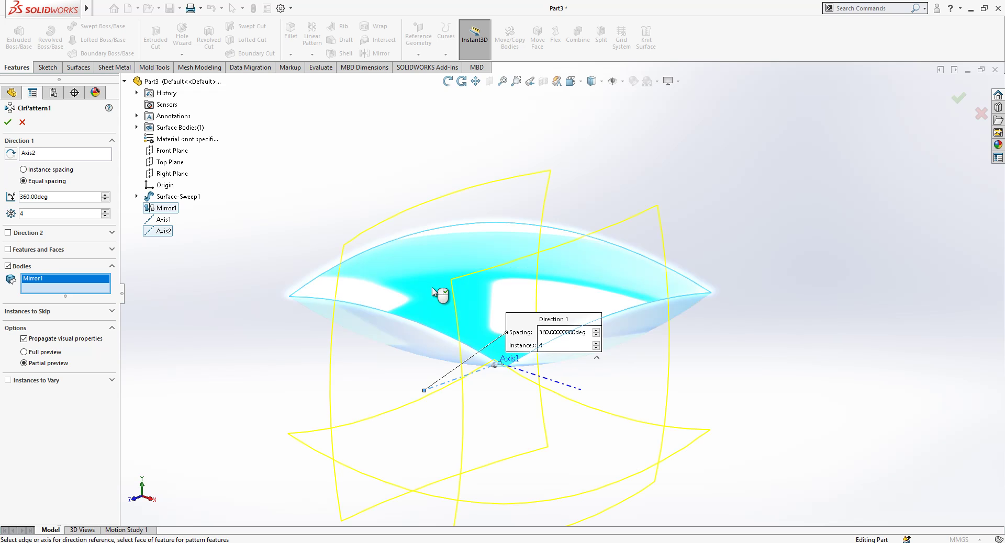
{"action": "left_click", "coordinate": [7, 121]}
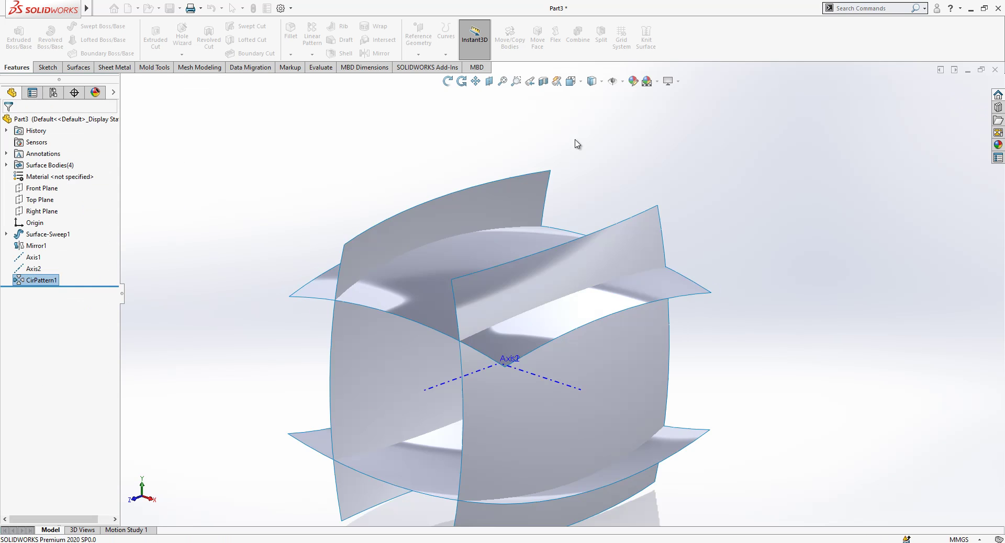
Step: Circular-pattern the mirrored surface body around Axis1 with 4 equally spaced instances over 360 degrees, skipping the third instance
{"action": "left_click", "coordinate": [551, 380]}
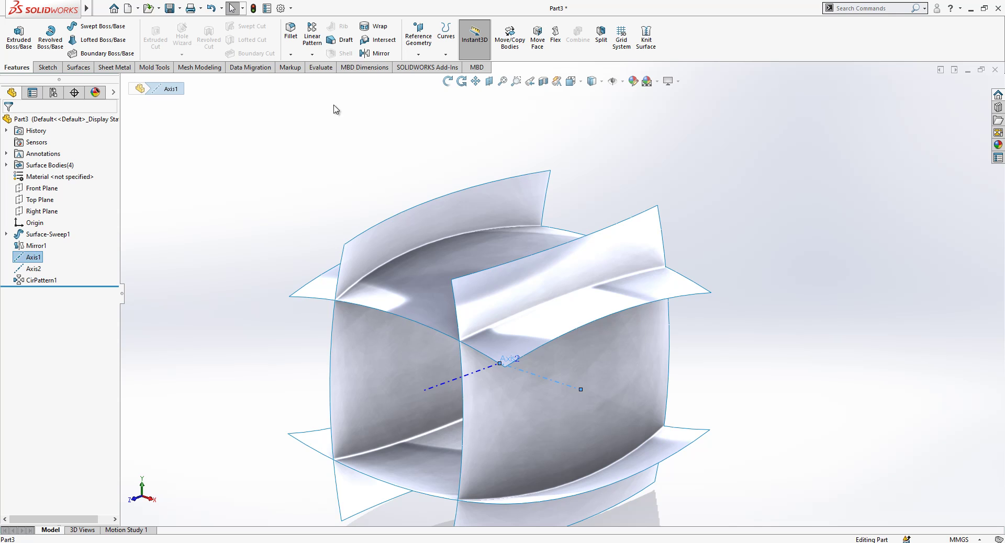
{"action": "left_click", "coordinate": [313, 54]}
{"action": "left_click", "coordinate": [338, 78]}
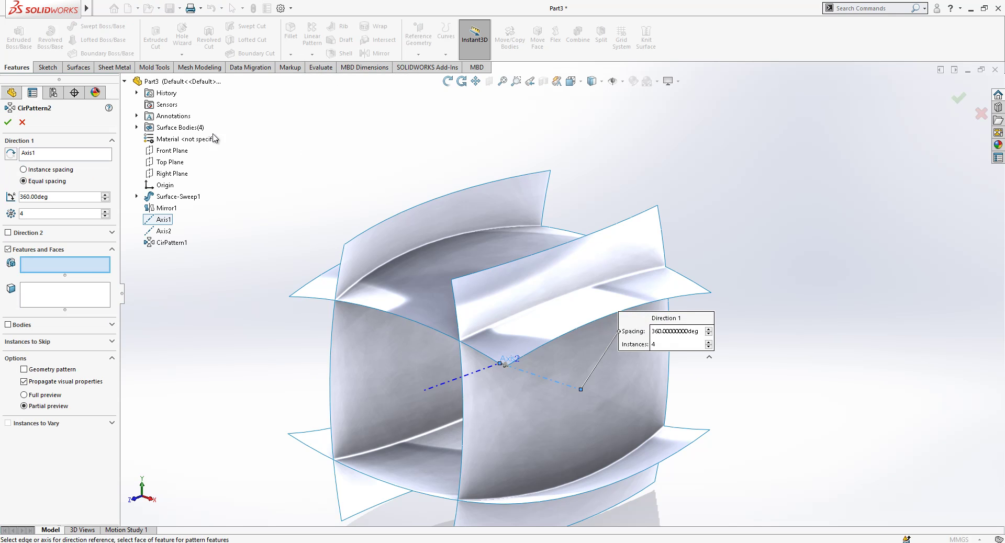
{"action": "left_click", "coordinate": [29, 325]}
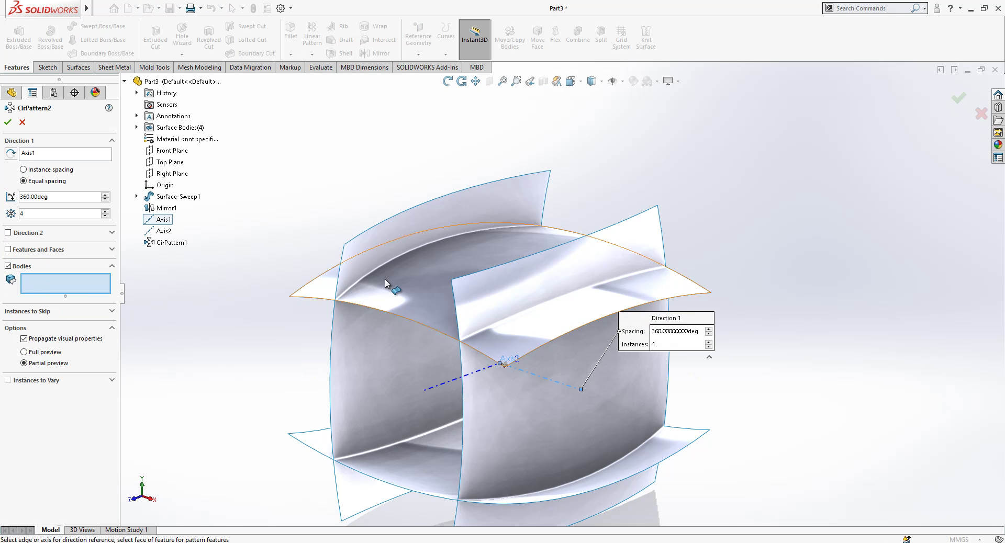
{"action": "left_click", "coordinate": [437, 287]}
{"action": "left_click", "coordinate": [28, 311]}
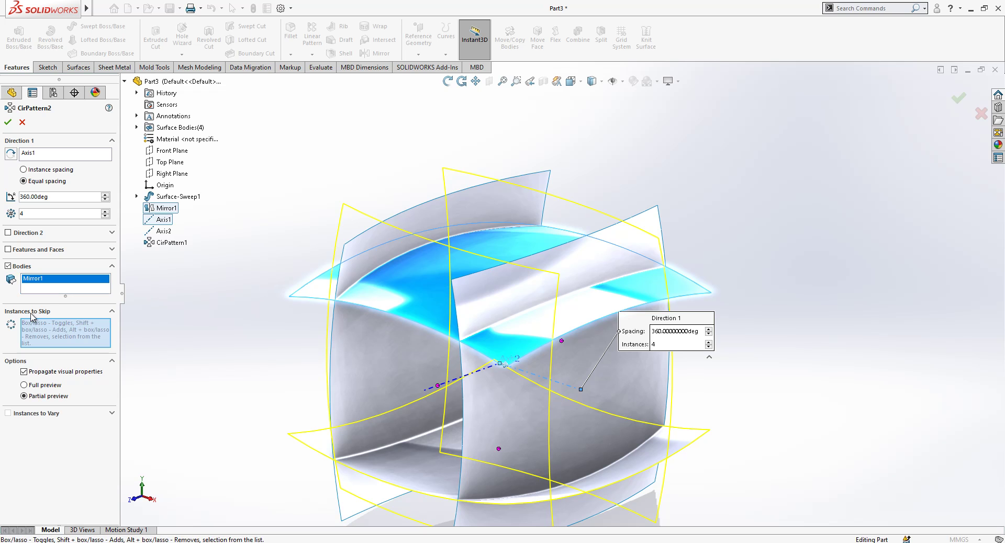
{"action": "left_click", "coordinate": [498, 450]}
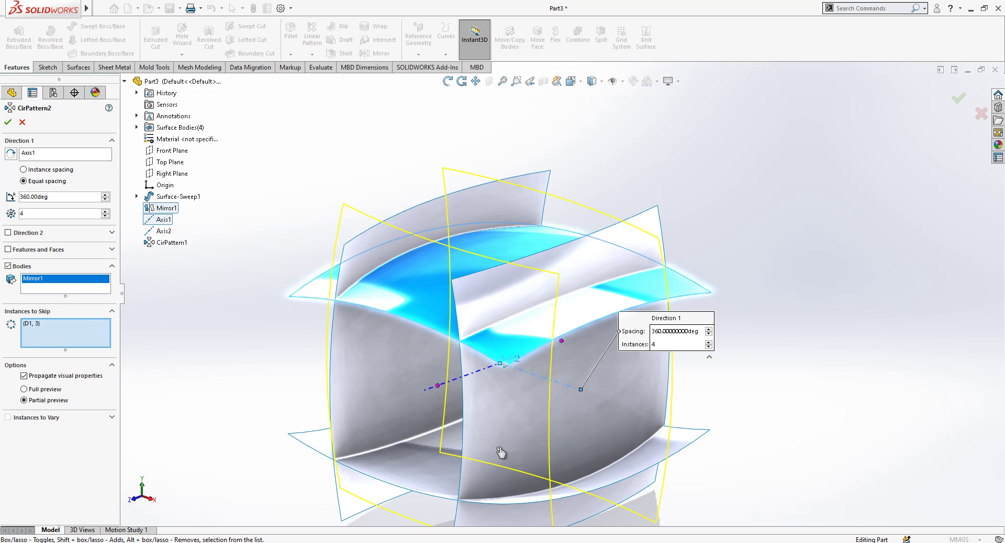
{"action": "scroll", "coordinate": [616, 303], "scroll_direction": "up", "scroll_amount": 1}
{"action": "middle_click_drag", "start_coordinate": [616, 303], "coordinate": [624, 322]}
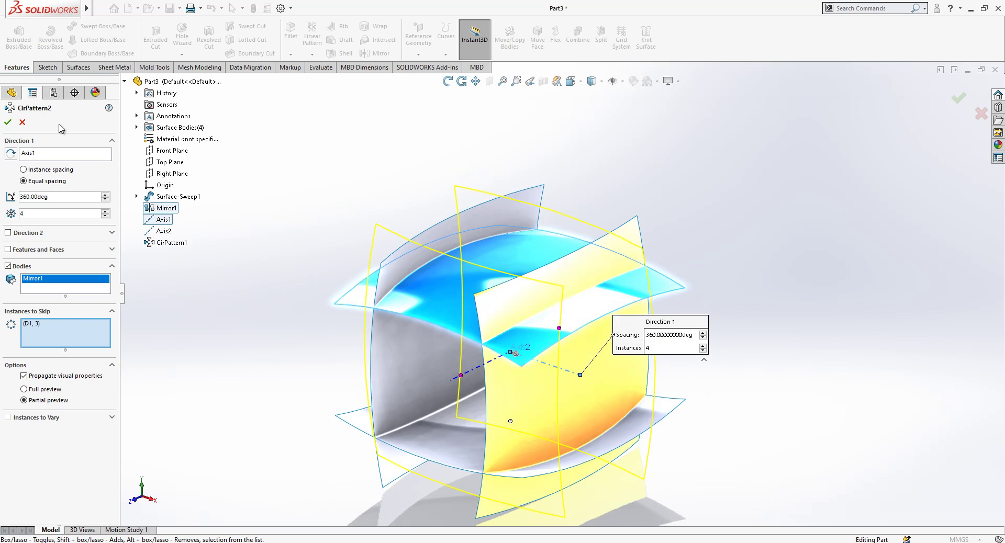
{"action": "left_click", "coordinate": [8, 122]}
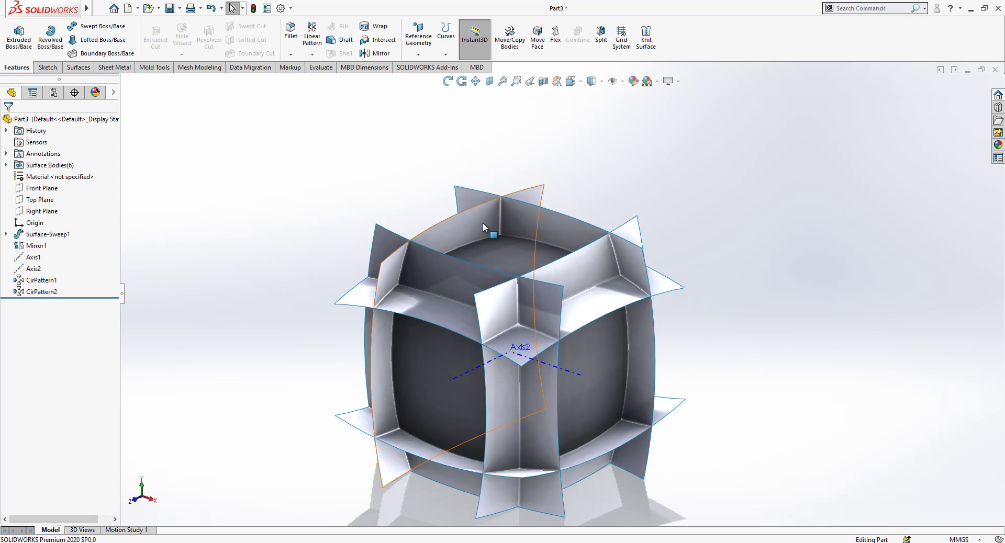
Step: Set up a mutual Trim Surface using all six intersecting surface bodies as the trimming surfaces
{"action": "scroll", "coordinate": [574, 319], "scroll_direction": "down", "scroll_amount": 2}
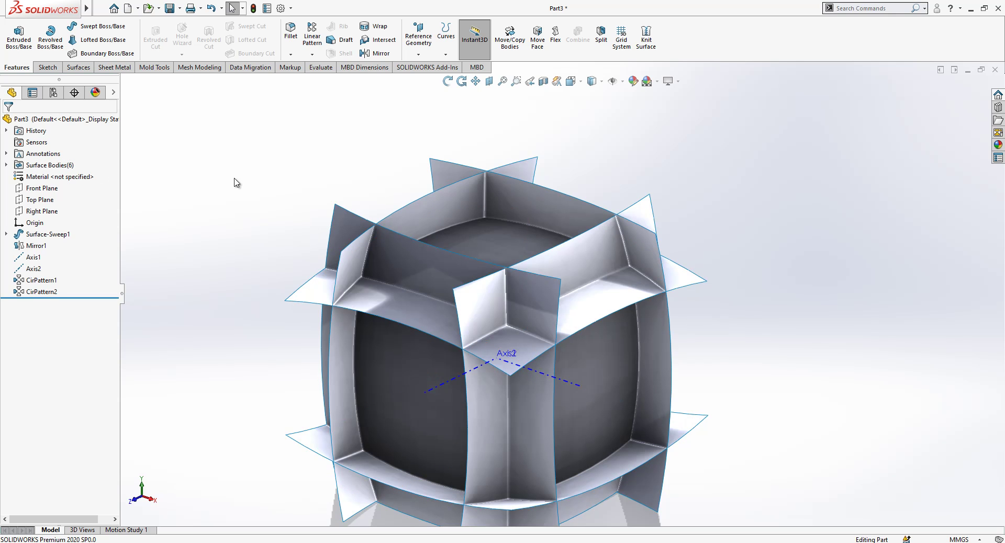
{"action": "left_click", "coordinate": [78, 67]}
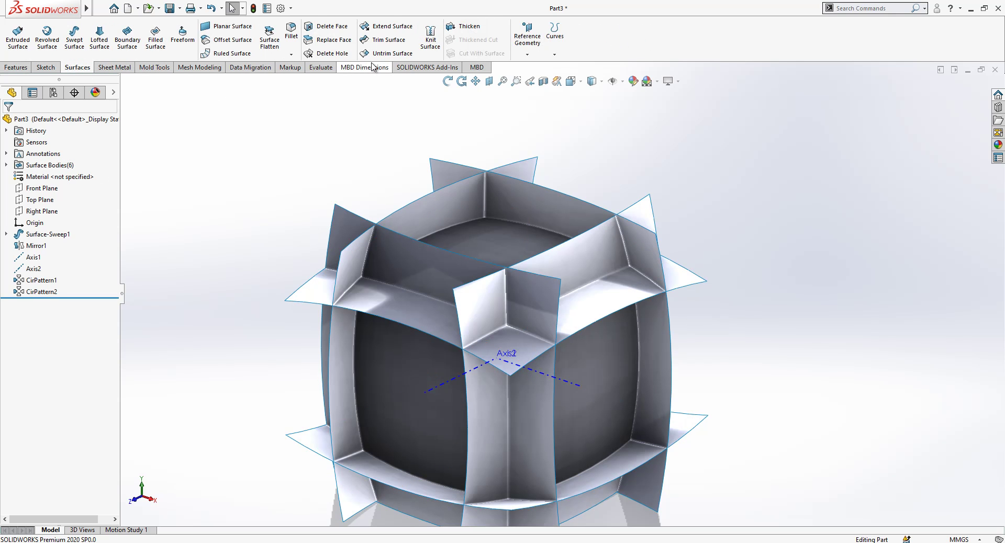
{"action": "left_click", "coordinate": [388, 40]}
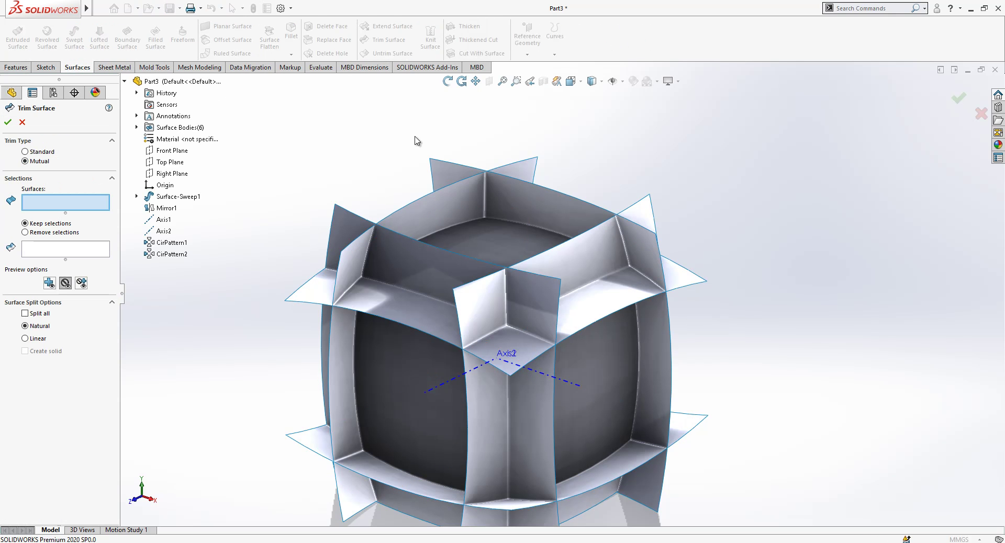
{"action": "left_click", "coordinate": [473, 232]}
{"action": "left_click", "coordinate": [525, 216]}
{"action": "left_click", "coordinate": [549, 281]}
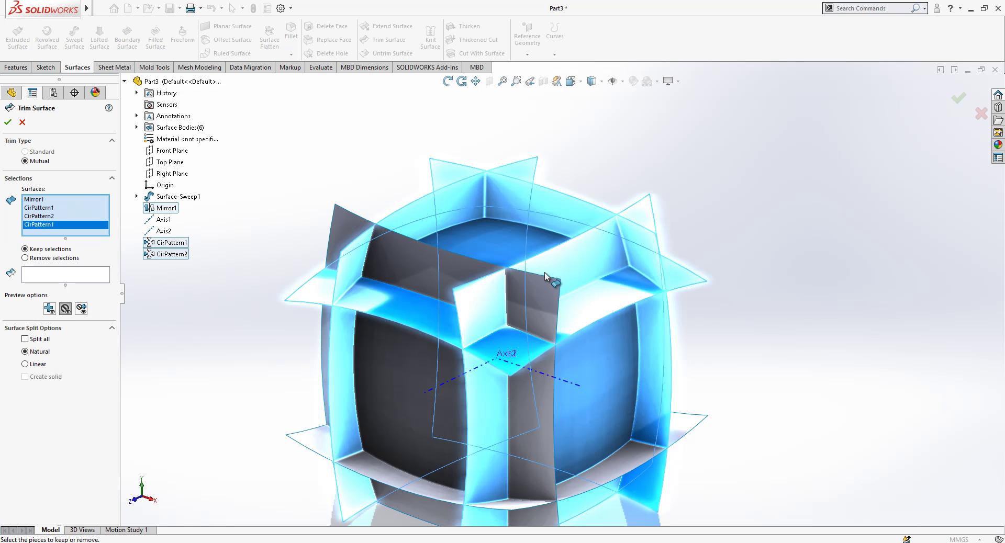
{"action": "left_click", "coordinate": [496, 304]}
{"action": "left_click", "coordinate": [590, 486]}
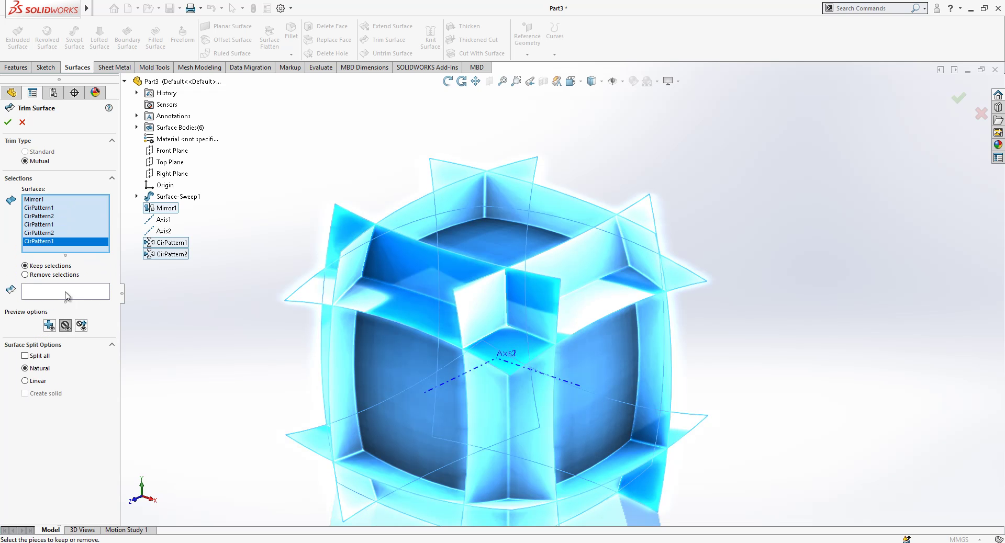
{"action": "left_click", "coordinate": [385, 362]}
{"action": "left_click", "coordinate": [375, 363]}
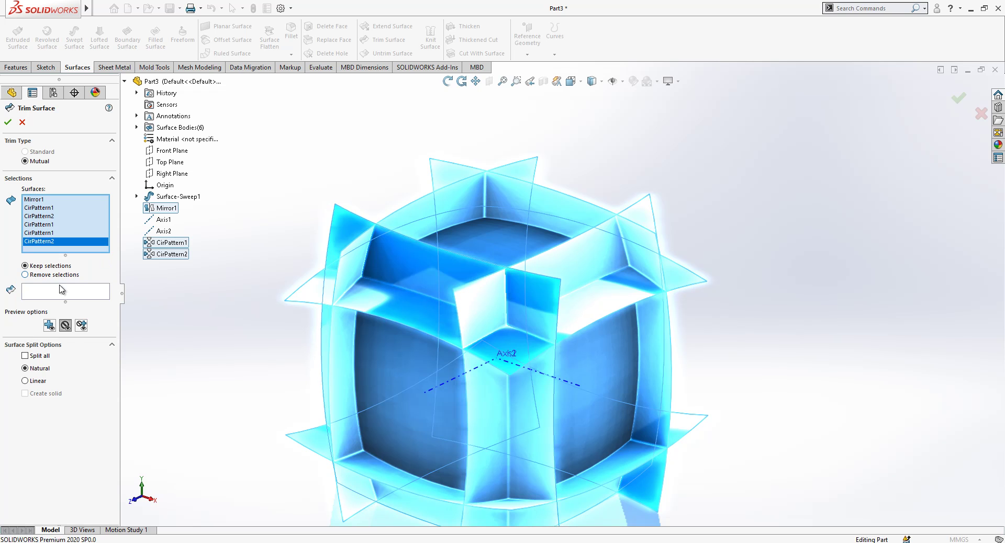
Step: Keep the central patch of each of the six surfaces and complete the trim with Create solid enabled
{"action": "left_click", "coordinate": [65, 291]}
{"action": "left_click", "coordinate": [366, 352]}
{"action": "left_click", "coordinate": [484, 243]}
{"action": "left_click", "coordinate": [503, 240]}
{"action": "left_click", "coordinate": [454, 242]}
{"action": "left_click", "coordinate": [585, 357]}
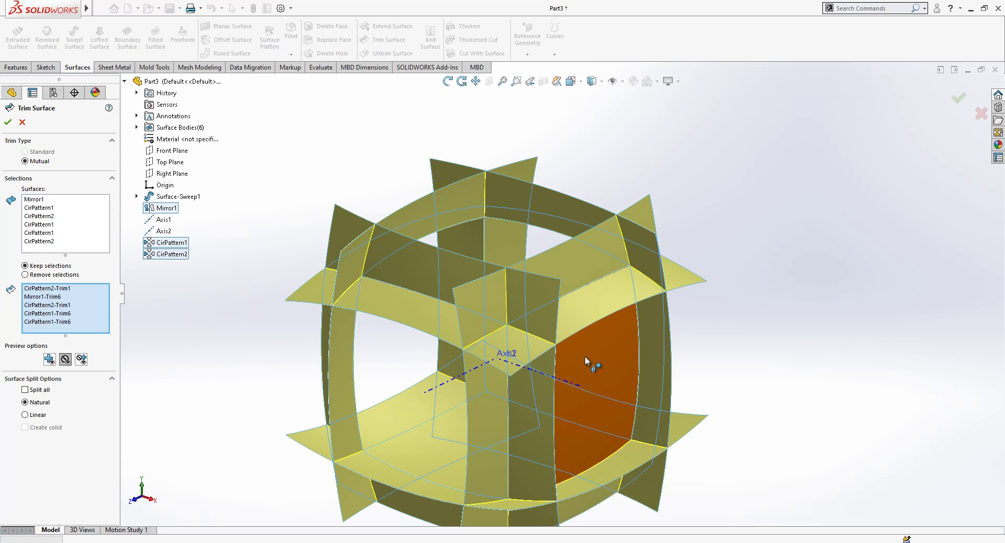
{"action": "left_click", "coordinate": [435, 448]}
{"action": "middle_click_drag", "start_coordinate": [619, 352], "coordinate": [654, 336]}
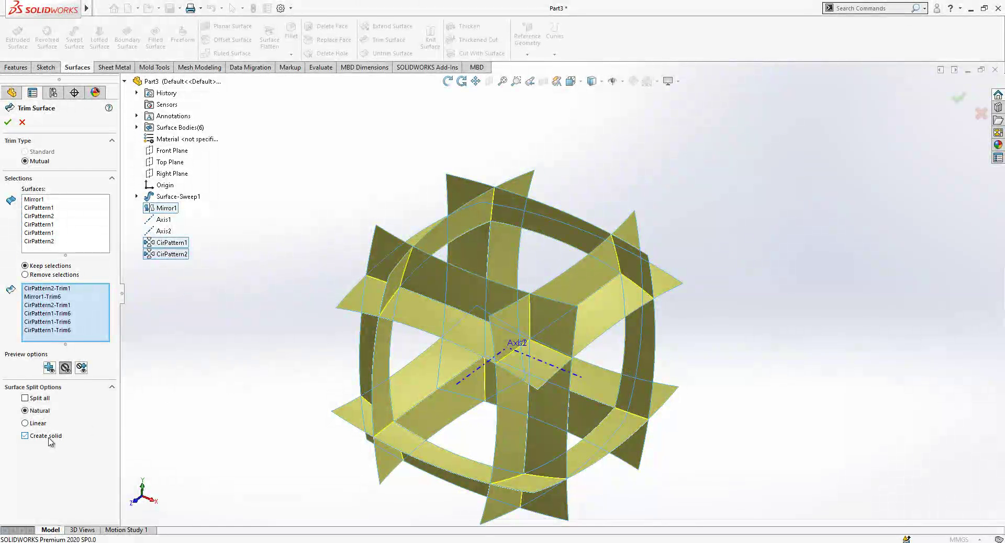
{"action": "key", "text": "Return"}
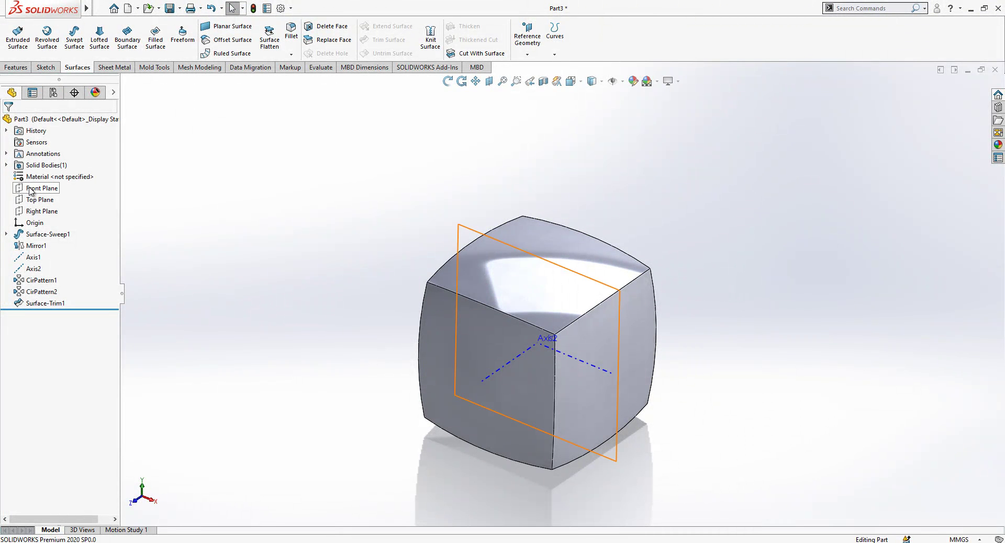
Step: Create a reference plane perpendicular to the Top Plane through two diagonally opposite vertices of the cube's top face
{"action": "left_click", "coordinate": [35, 203]}
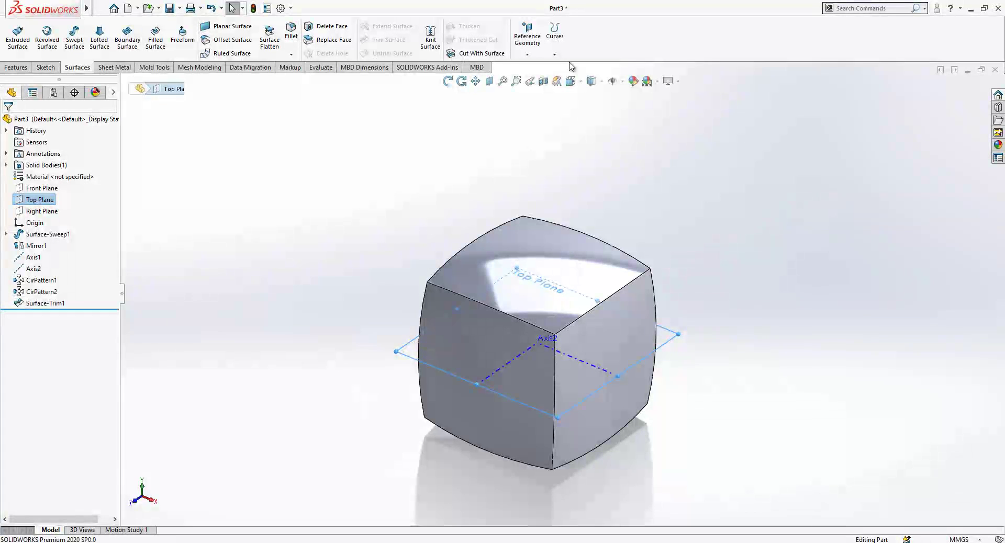
{"action": "left_click", "coordinate": [554, 41]}
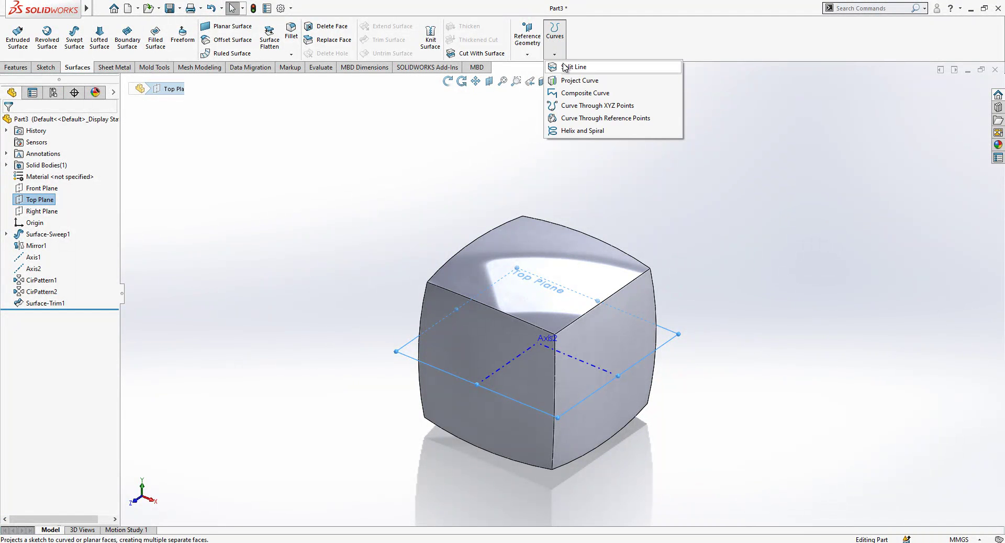
{"action": "left_click", "coordinate": [532, 52]}
{"action": "left_click", "coordinate": [537, 66]}
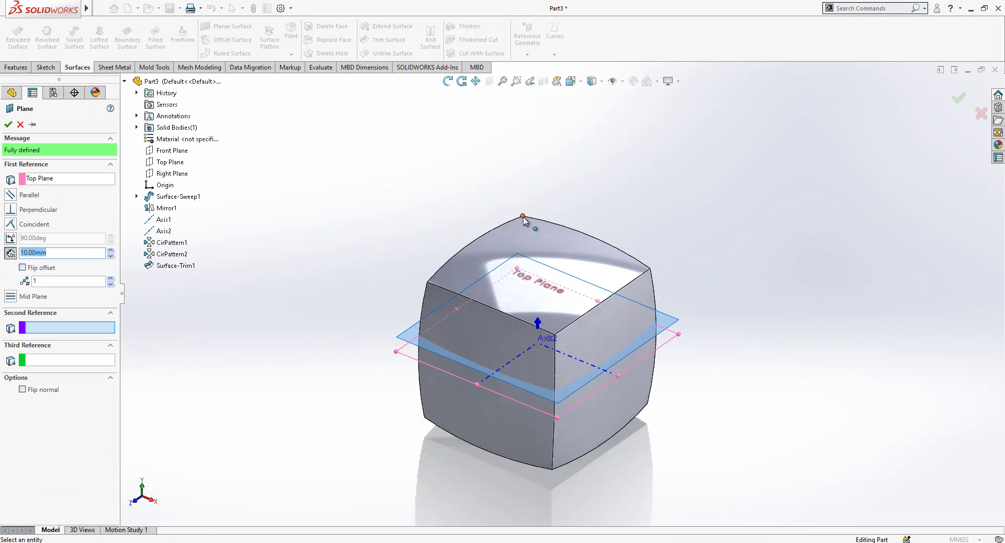
{"action": "left_click", "coordinate": [523, 217]}
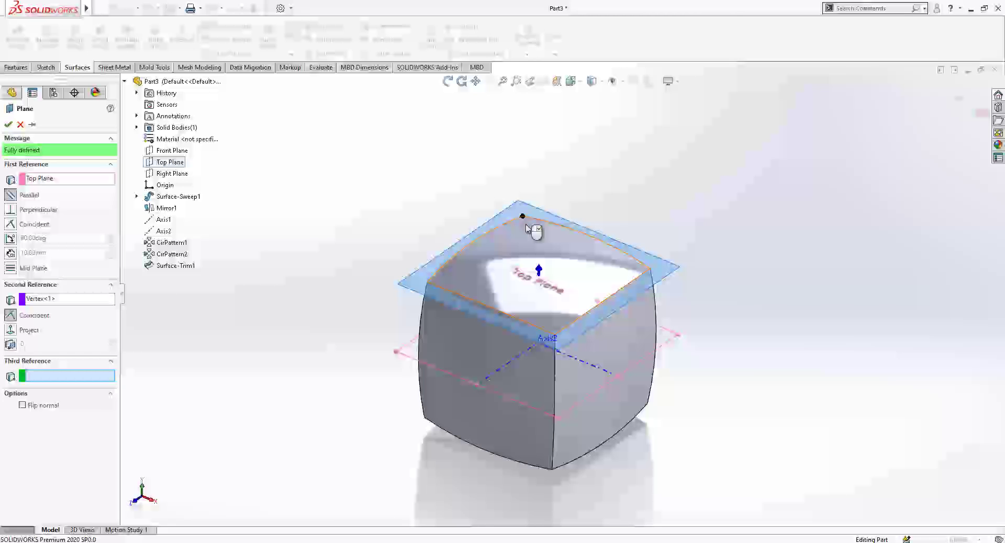
{"action": "left_click", "coordinate": [555, 336]}
{"action": "middle_click_drag", "start_coordinate": [557, 337], "coordinate": [587, 391]}
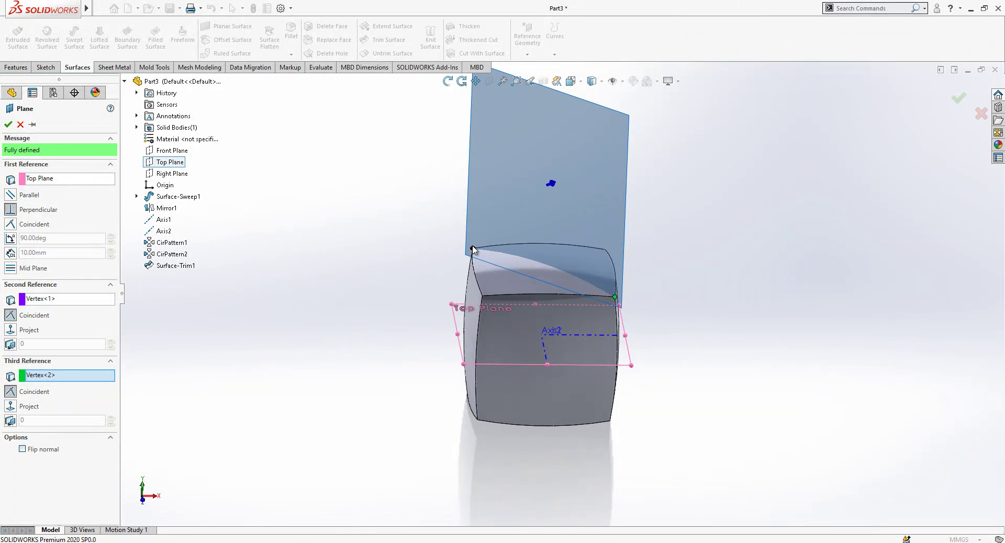
{"action": "left_click", "coordinate": [8, 124]}
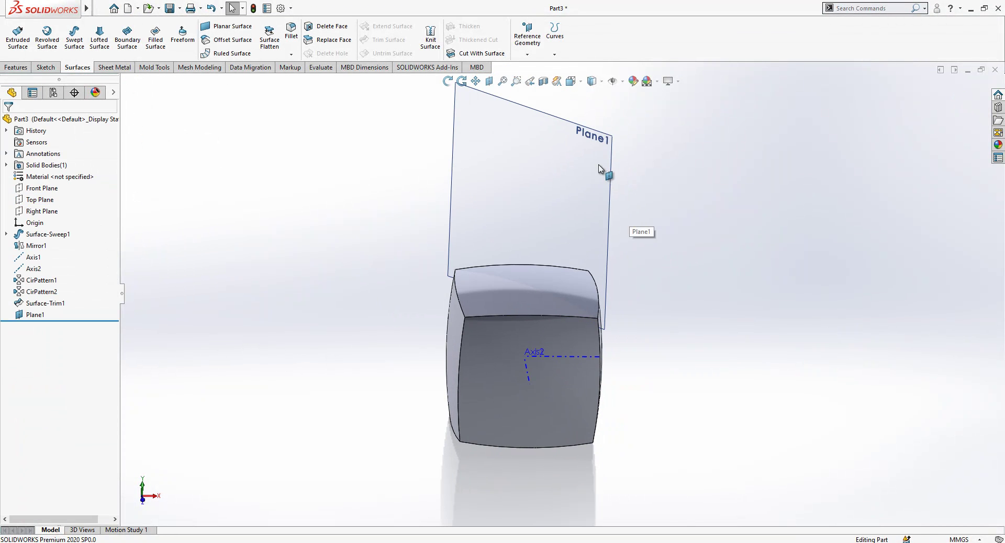
Step: Split the cube's top face diagonally with a Split Line from Plane1, and hide the plane
{"action": "left_click", "coordinate": [610, 173]}
{"action": "left_click", "coordinate": [554, 54]}
{"action": "left_click", "coordinate": [572, 67]}
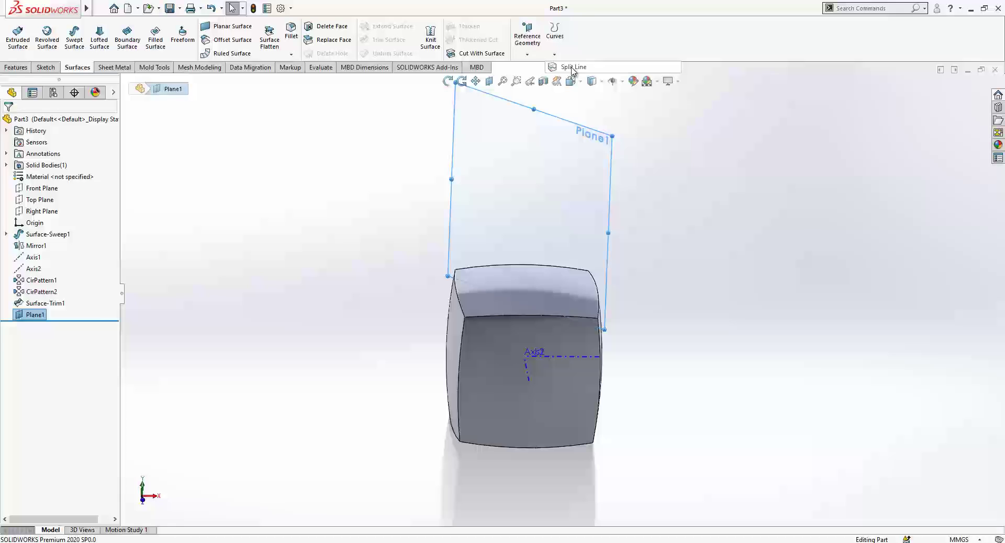
{"action": "left_click", "coordinate": [506, 300]}
{"action": "left_click", "coordinate": [9, 123]}
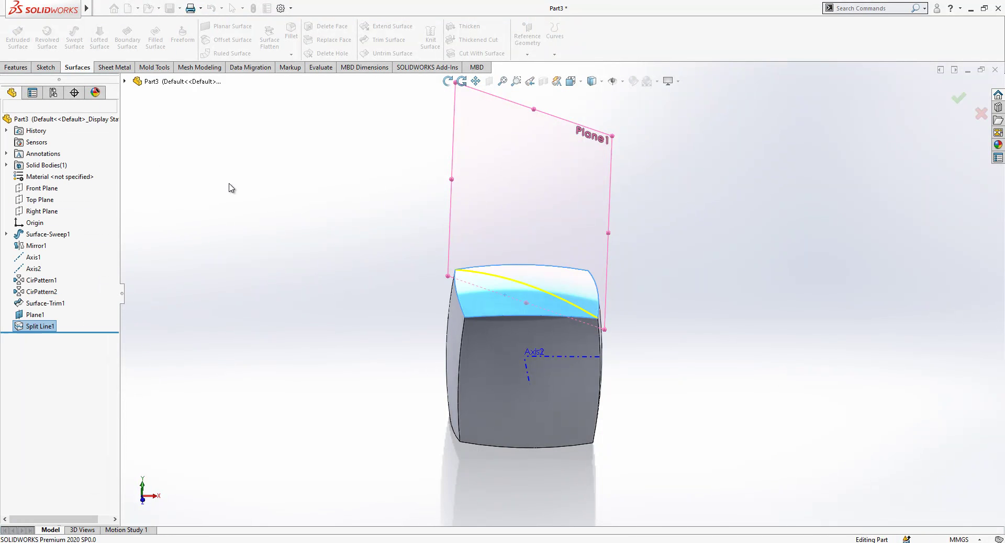
{"action": "left_click", "coordinate": [535, 237]}
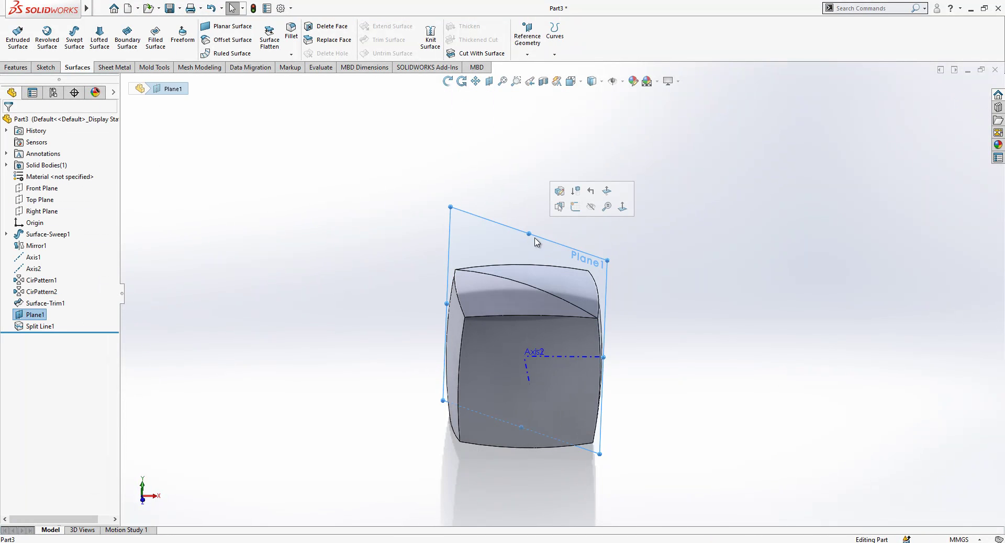
{"action": "left_click", "coordinate": [588, 207]}
{"action": "middle_click_drag", "start_coordinate": [560, 286], "coordinate": [545, 308]}
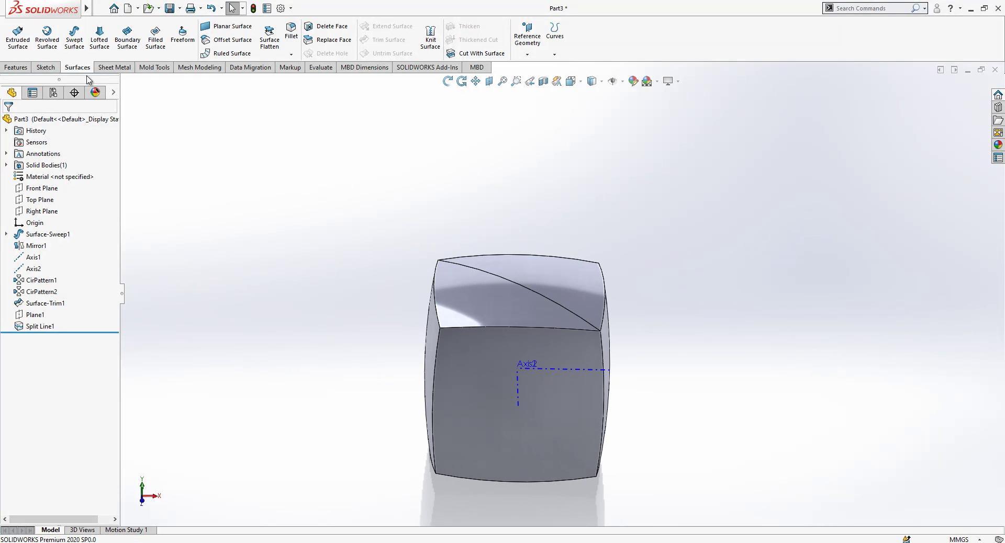
Step: Cut a 10 mm circular-profile sweep along the top face's diagonal edge with Align with end faces turned off
{"action": "left_click", "coordinate": [30, 68]}
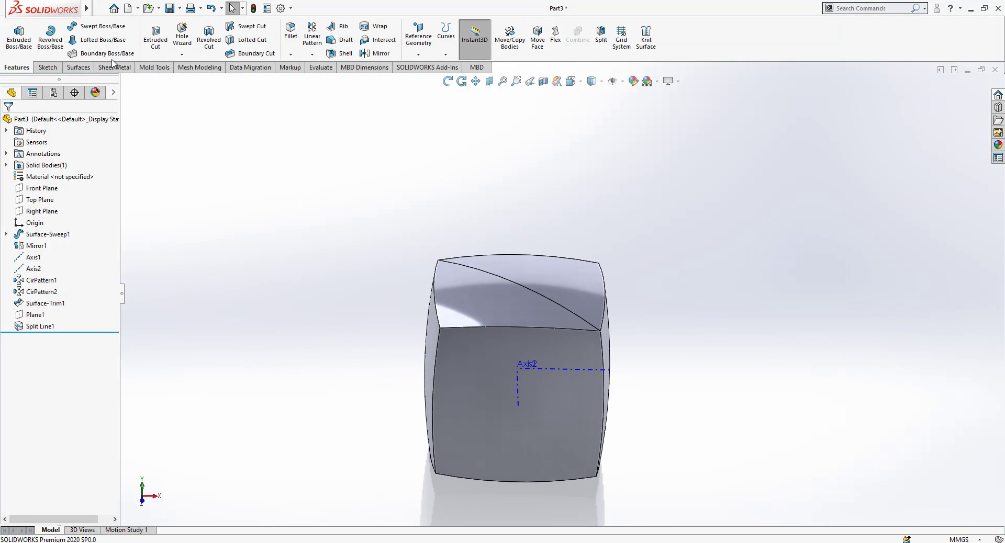
{"action": "left_click", "coordinate": [251, 26]}
{"action": "left_click", "coordinate": [49, 161]}
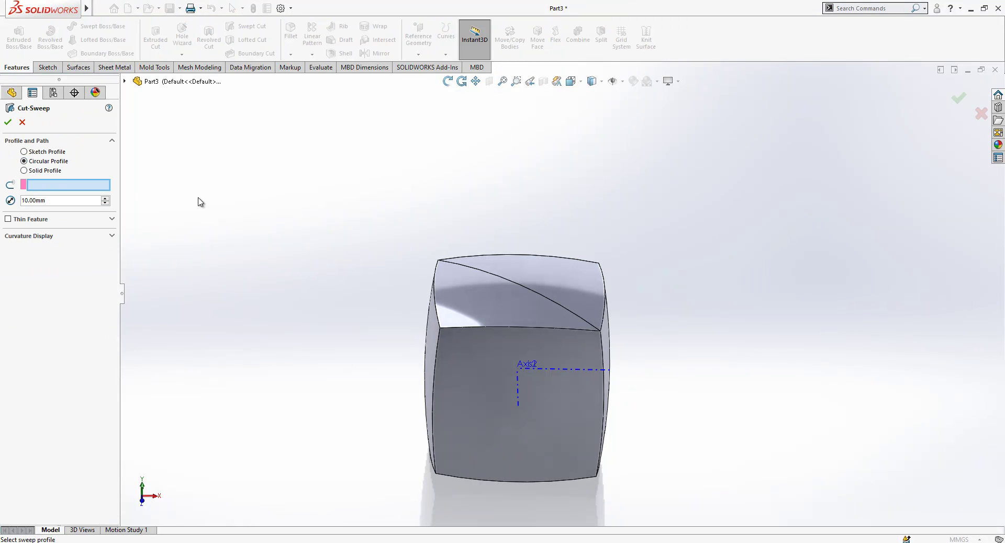
{"action": "left_click", "coordinate": [523, 289]}
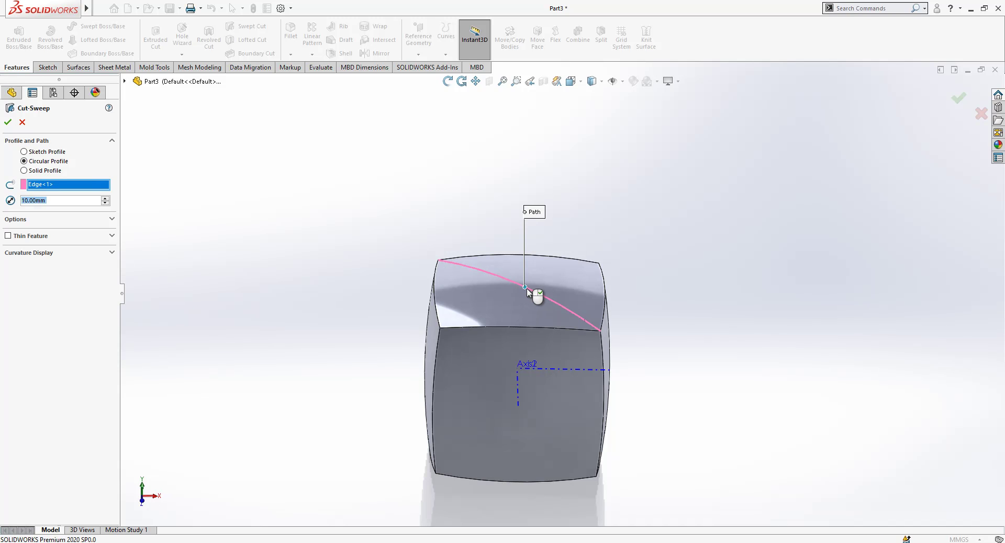
{"action": "left_click", "coordinate": [78, 220]}
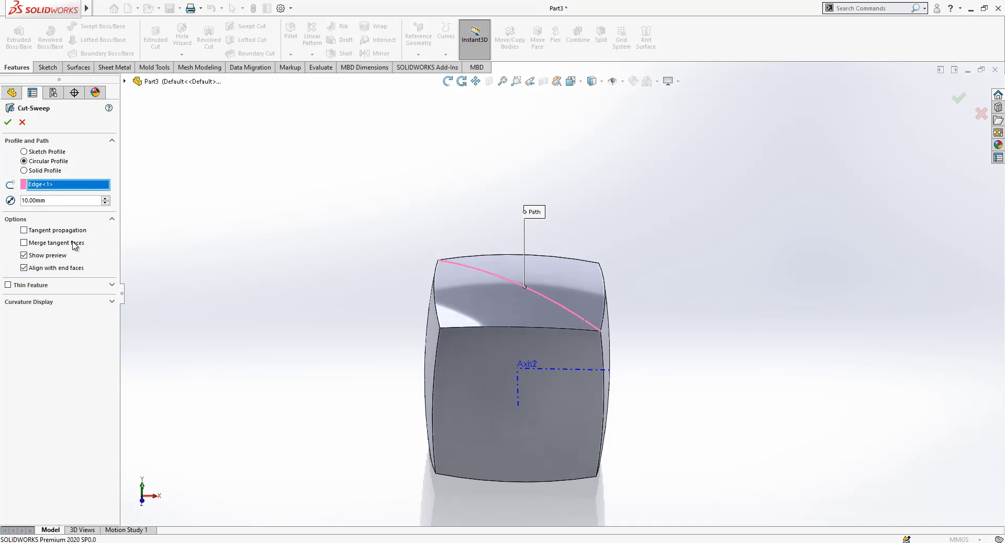
{"action": "left_click", "coordinate": [24, 268]}
{"action": "scroll", "coordinate": [398, 324], "scroll_direction": "down", "scroll_amount": 3}
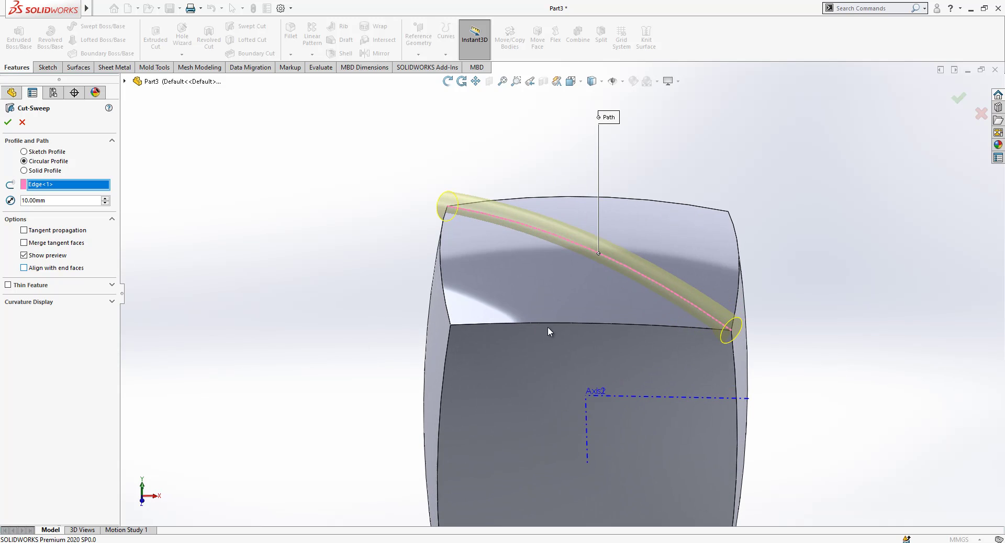
{"action": "left_click", "coordinate": [7, 124]}
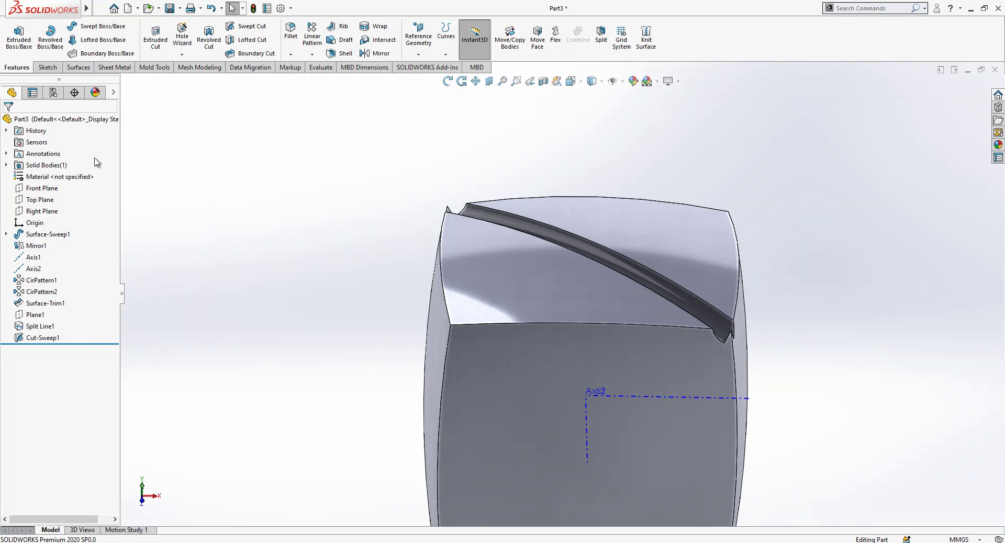
Step: Delete the leftover sliver faces at both corner ends of the diagonal groove
{"action": "left_click", "coordinate": [78, 67]}
{"action": "left_click", "coordinate": [343, 28]}
{"action": "scroll", "coordinate": [471, 201], "scroll_direction": "down", "scroll_amount": 5}
{"action": "left_click", "coordinate": [465, 210]}
{"action": "middle_click_drag", "start_coordinate": [465, 211], "coordinate": [648, 317]}
{"action": "left_click", "coordinate": [734, 397]}
{"action": "right_click", "coordinate": [733, 398]}
{"action": "scroll", "coordinate": [733, 398], "scroll_direction": "up", "scroll_amount": 1}
{"action": "scroll", "coordinate": [647, 317], "scroll_direction": "up", "scroll_amount": 3}
{"action": "middle_click_drag", "start_coordinate": [664, 281], "coordinate": [538, 285]}
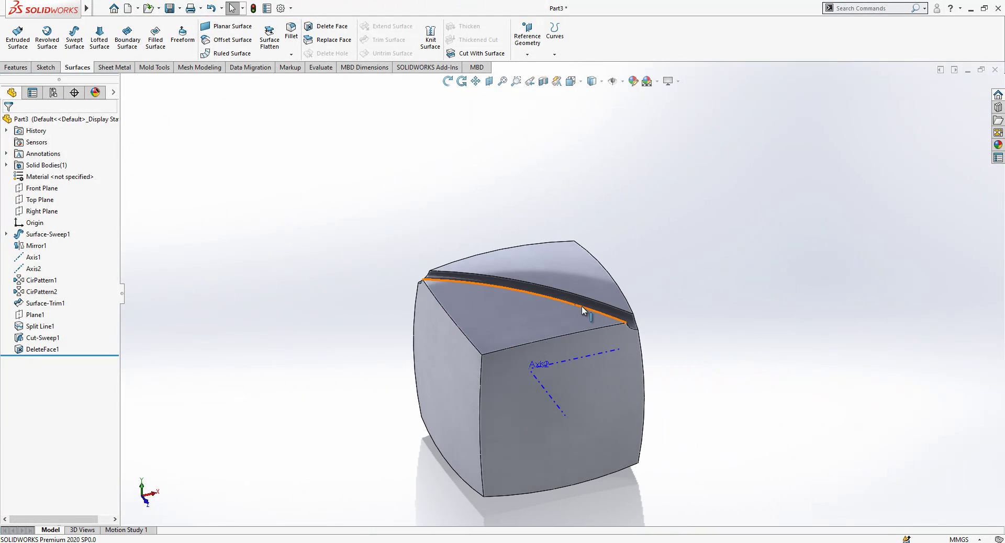
Step: Try to mirror the swept-cut groove feature about the Right Plane
{"action": "scroll", "coordinate": [583, 309], "scroll_direction": "down", "scroll_amount": 1}
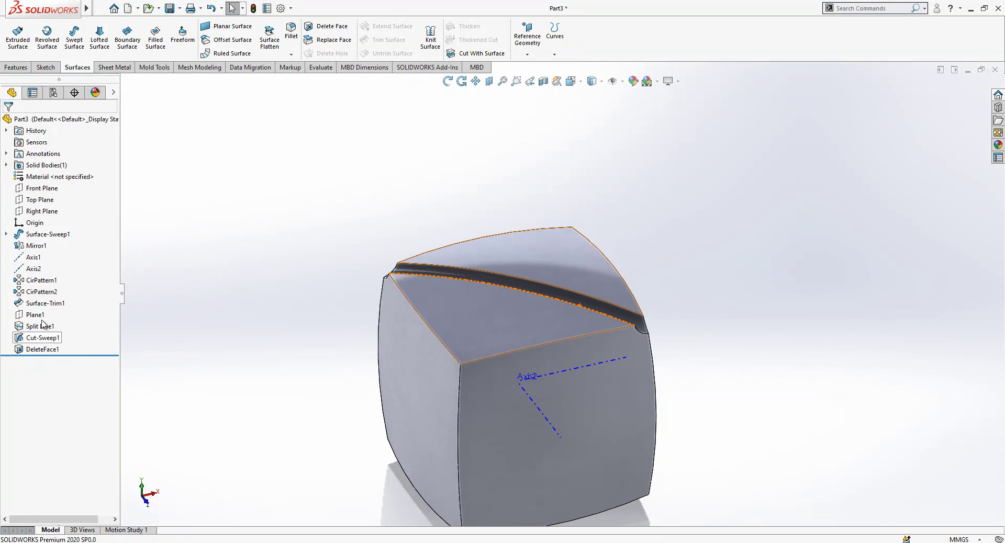
{"action": "left_click", "coordinate": [40, 211]}
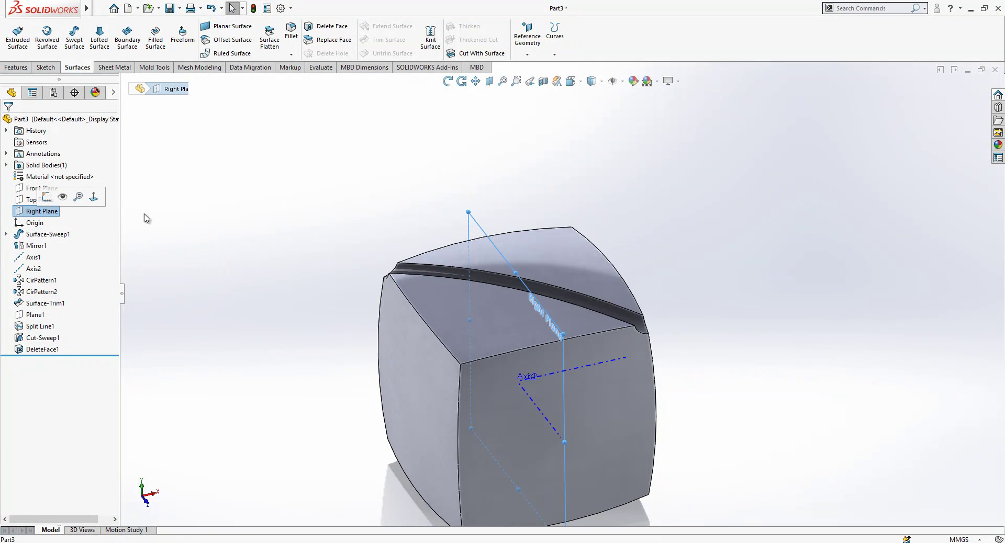
{"action": "left_click", "coordinate": [20, 68]}
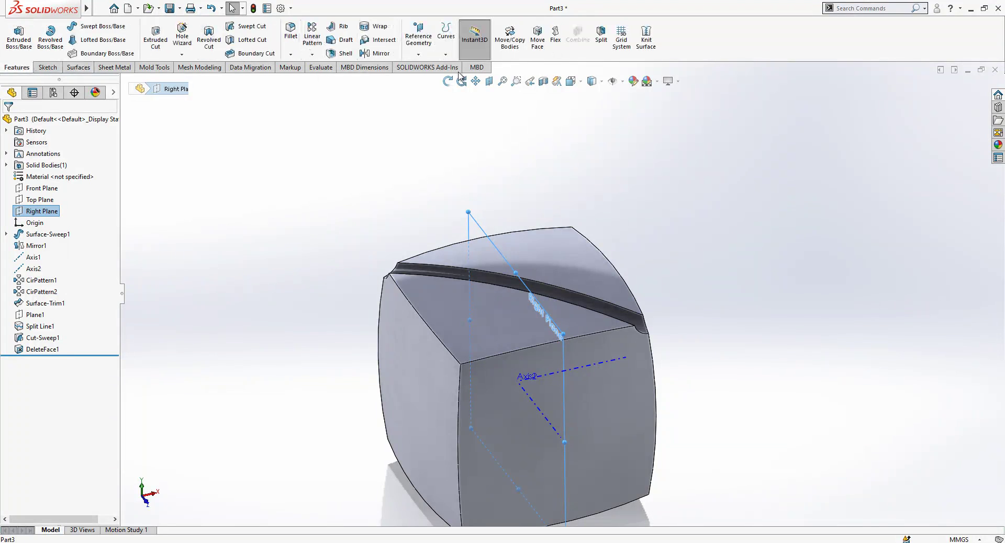
{"action": "left_click", "coordinate": [375, 53]}
{"action": "left_click", "coordinate": [33, 174]}
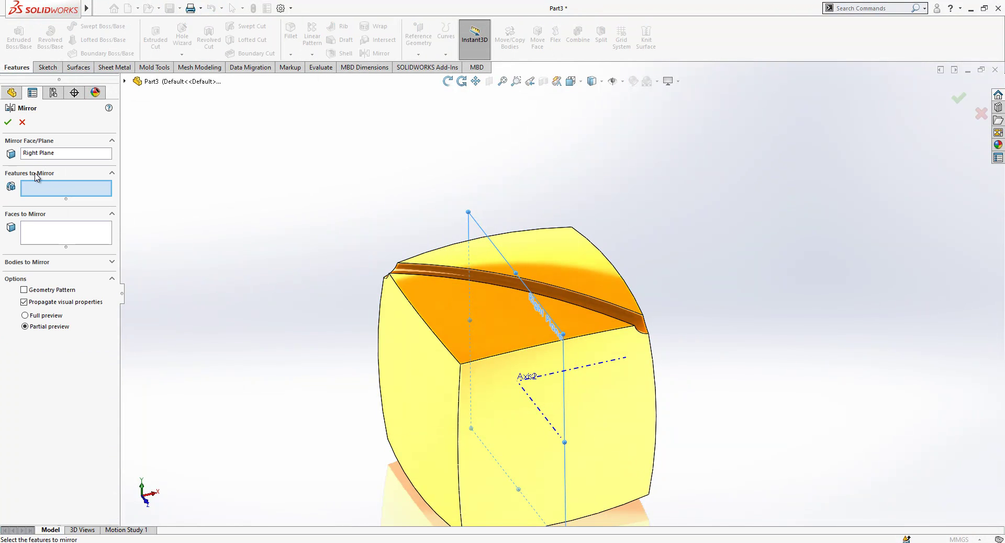
{"action": "left_click", "coordinate": [465, 275]}
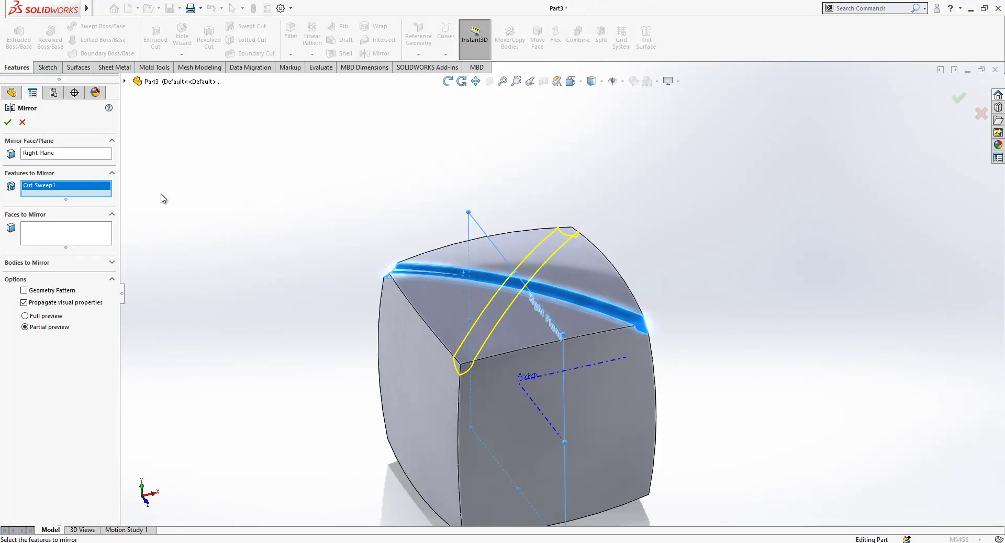
{"action": "left_click", "coordinate": [7, 123]}
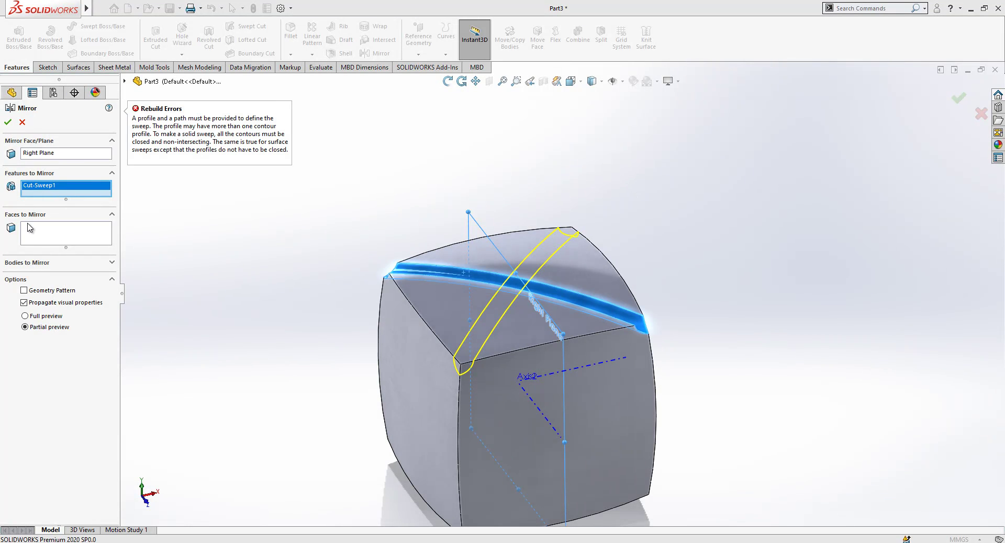
Step: Try to mirror the groove's face instead of its feature about the Right Plane, and leave the command
{"action": "right_click", "coordinate": [46, 186]}
{"action": "left_click", "coordinate": [65, 195]}
{"action": "left_click", "coordinate": [60, 230]}
{"action": "left_click", "coordinate": [561, 296]}
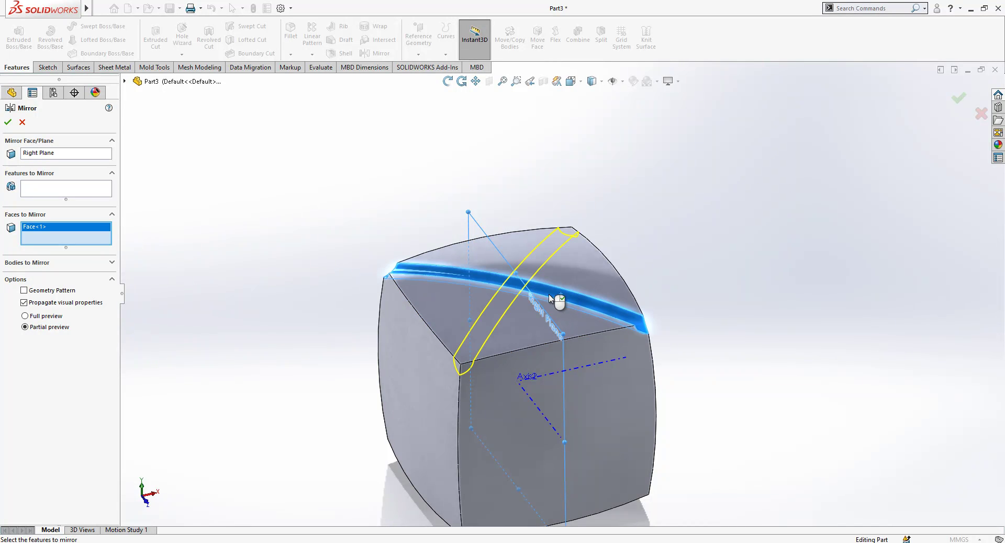
{"action": "left_click", "coordinate": [7, 122]}
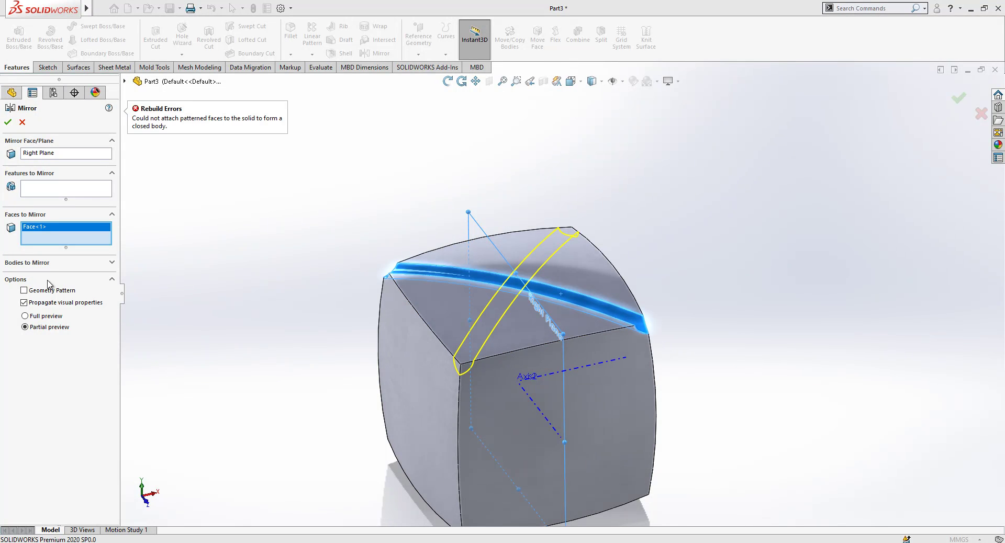
{"action": "left_click", "coordinate": [7, 122]}
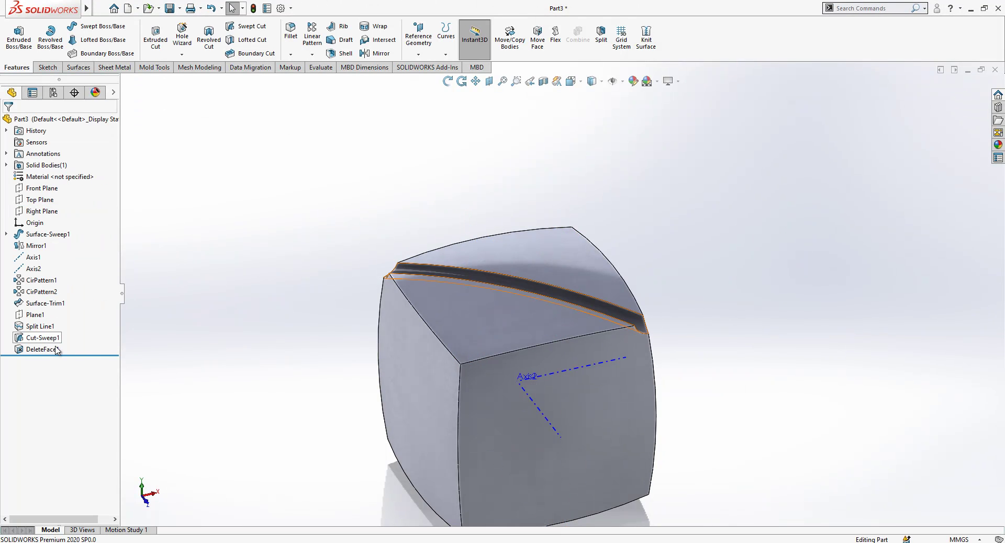
Step: Roll the model back to before the swept cut and convert the diagonal split edge into a new sketch on Plane1
{"action": "left_click_drag", "start_coordinate": [92, 350], "coordinate": [97, 337]}
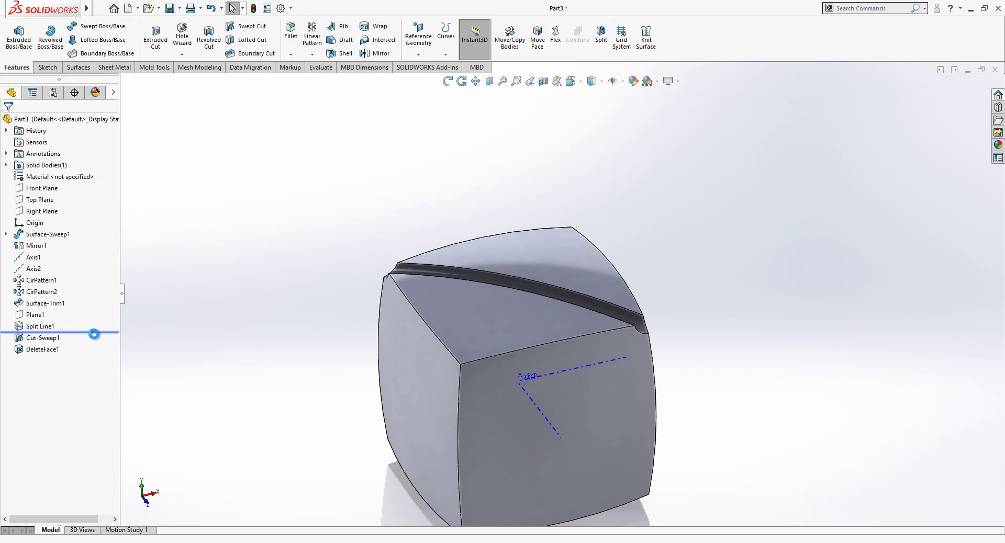
{"action": "left_click", "coordinate": [35, 314]}
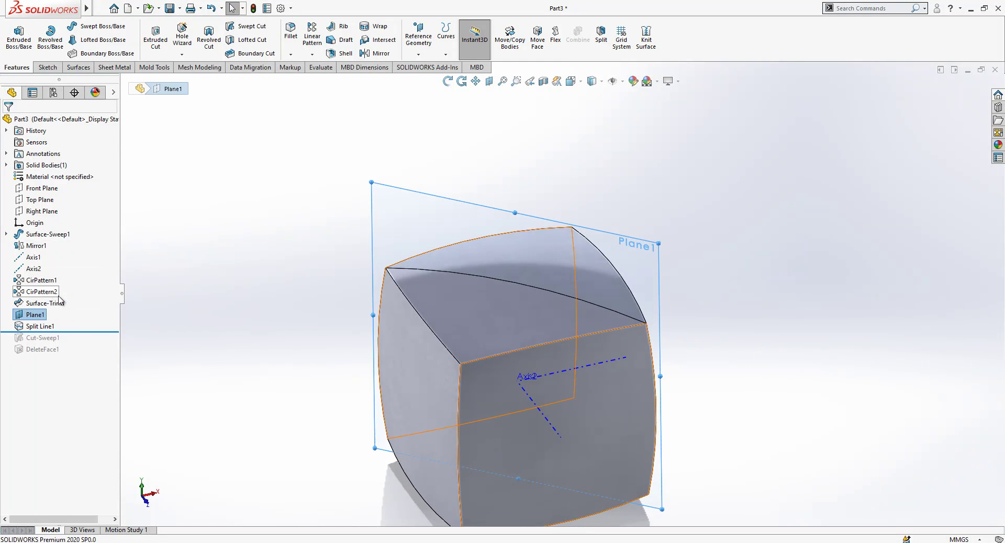
{"action": "left_click", "coordinate": [403, 200]}
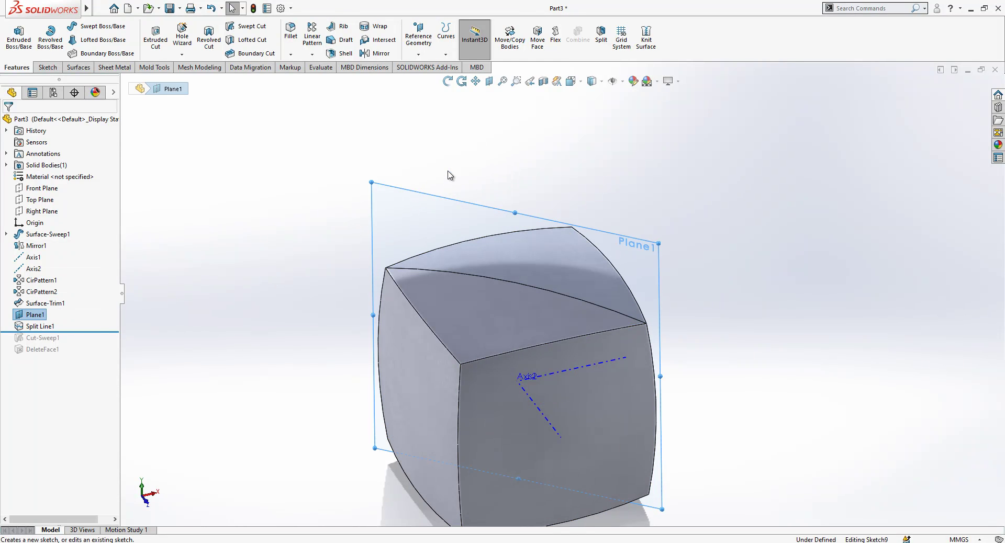
{"action": "left_click", "coordinate": [450, 167]}
{"action": "left_click", "coordinate": [447, 270]}
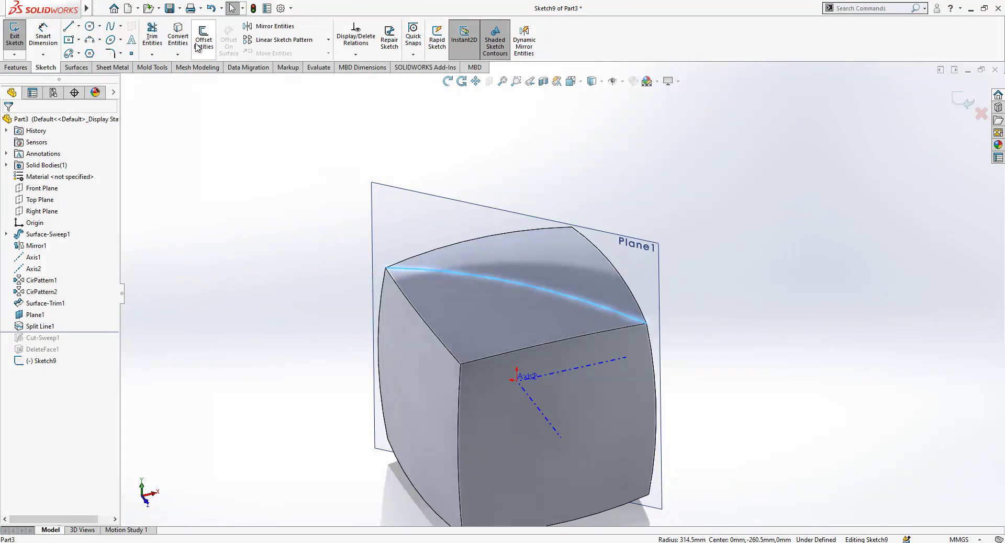
Step: Extend both ends of the converted diagonal arc well beyond the cube's corners and exit the sketch
{"action": "left_click_drag", "start_coordinate": [386, 268], "coordinate": [328, 270]}
{"action": "left_click_drag", "start_coordinate": [647, 323], "coordinate": [699, 347]}
{"action": "left_click", "coordinate": [879, 159]}
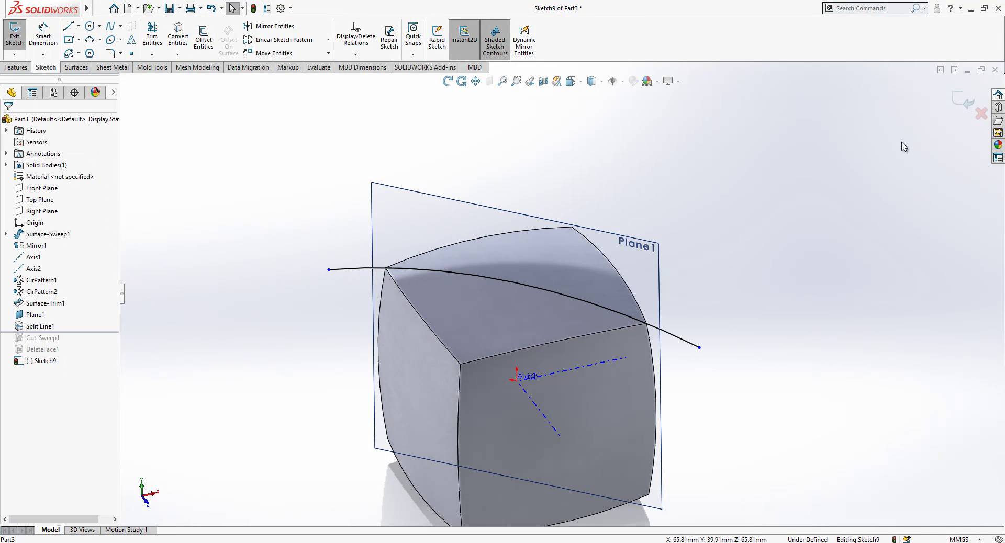
{"action": "left_click", "coordinate": [963, 100]}
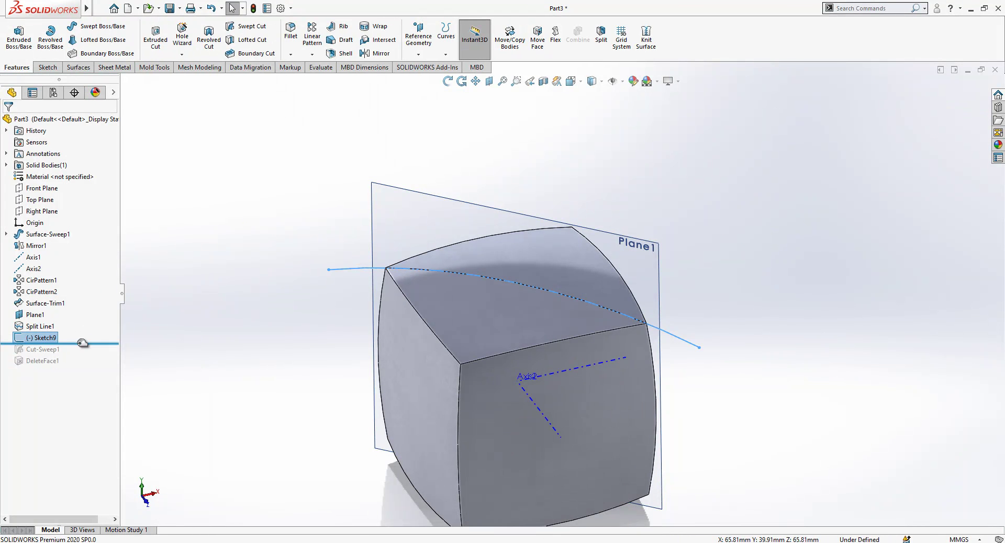
Step: Roll forward past the swept cut and replace its edge path with the extended arc sketch
{"action": "left_click_drag", "start_coordinate": [83, 342], "coordinate": [79, 356]}
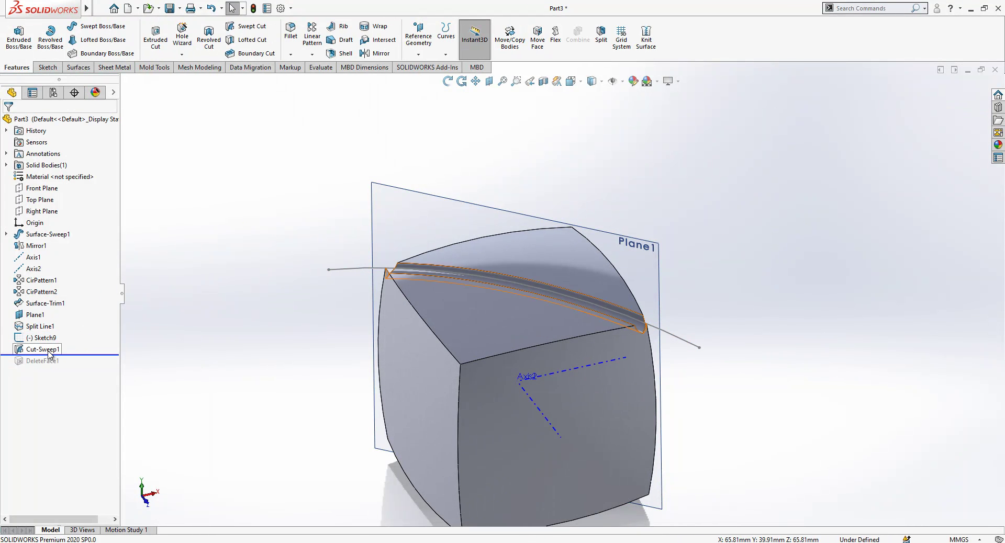
{"action": "left_click", "coordinate": [44, 349]}
{"action": "left_click", "coordinate": [57, 320]}
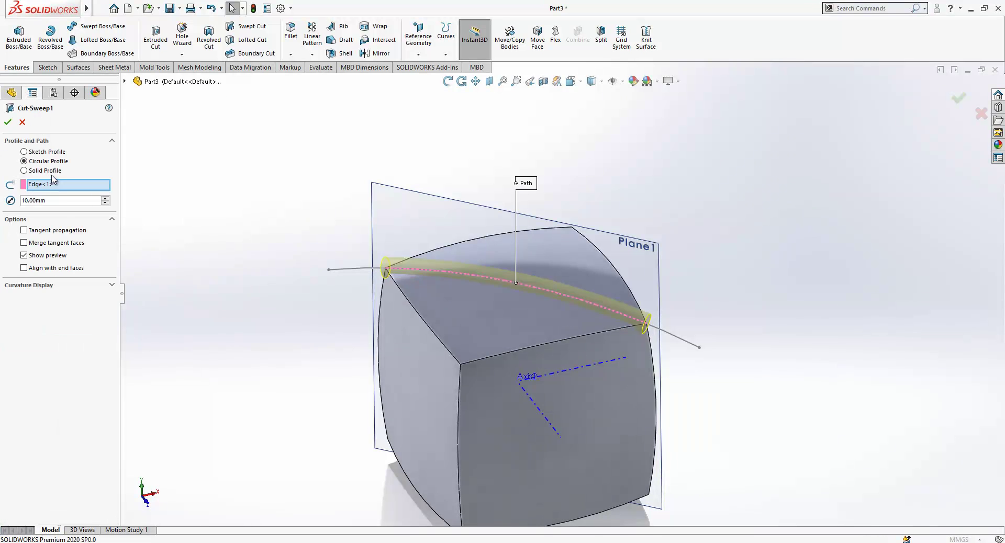
{"action": "left_click", "coordinate": [42, 184]}
{"action": "right_click", "coordinate": [54, 184]}
{"action": "left_click", "coordinate": [79, 189]}
{"action": "left_click", "coordinate": [347, 271]}
{"action": "right_click", "coordinate": [316, 236]}
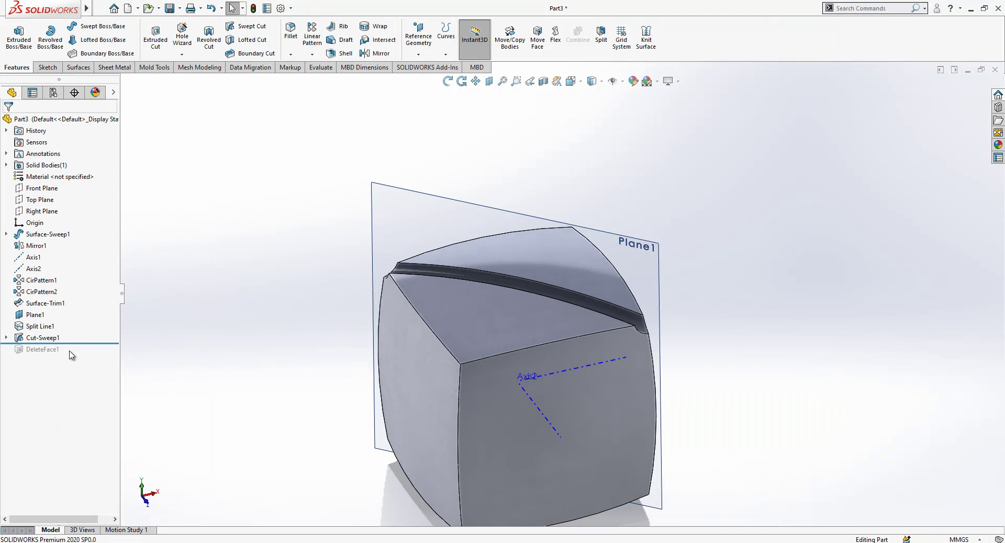
Step: Remove the DeleteFace1 feature from the model
{"action": "left_click_drag", "start_coordinate": [76, 345], "coordinate": [57, 357]}
{"action": "left_click", "coordinate": [50, 351]}
{"action": "key", "text": "Delete"}
{"action": "key", "text": "Return"}
Step: Mirror the Cut-Sweep1 groove about the Right Plane to cross the top face along its other diagonal
{"action": "left_click", "coordinate": [55, 338]}
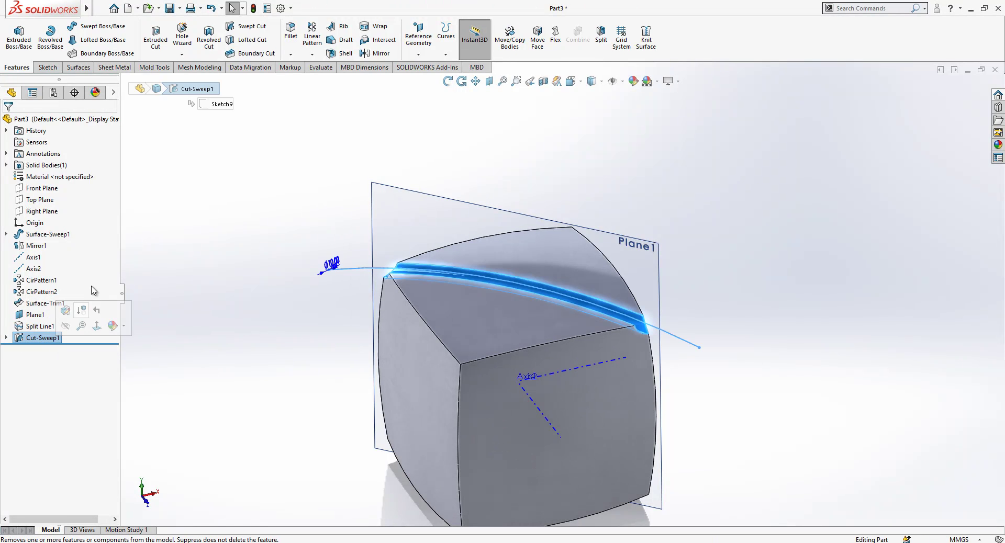
{"action": "left_click", "coordinate": [376, 53]}
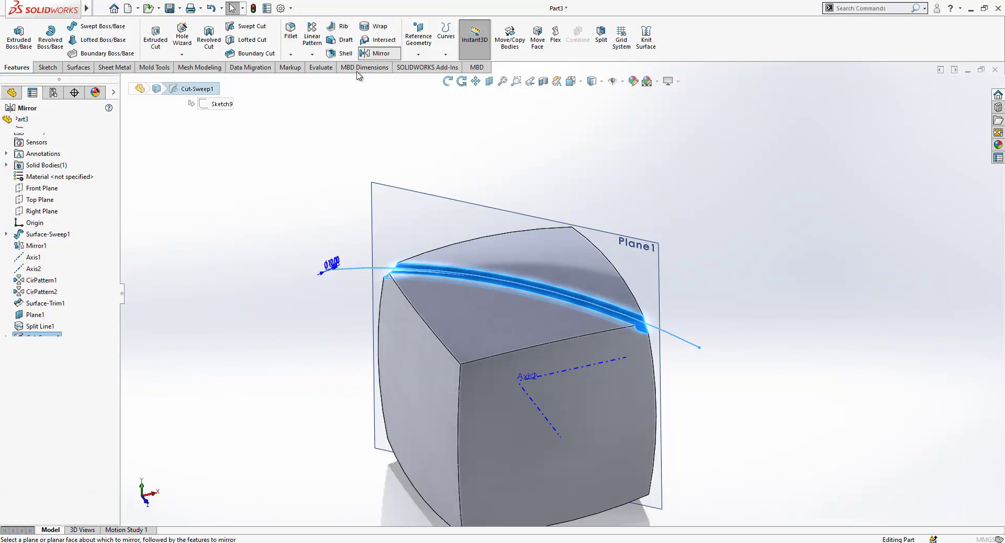
{"action": "left_click", "coordinate": [135, 84]}
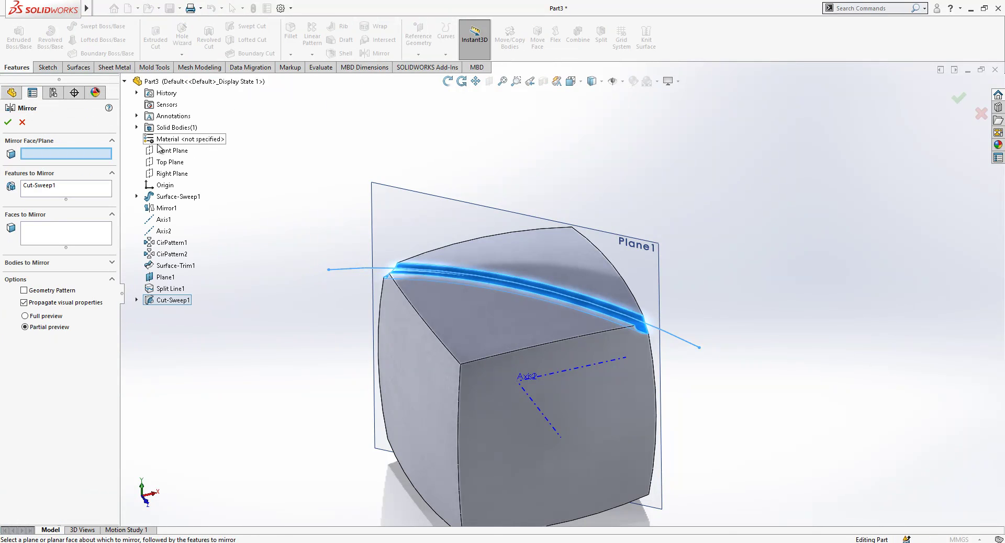
{"action": "left_click", "coordinate": [170, 174]}
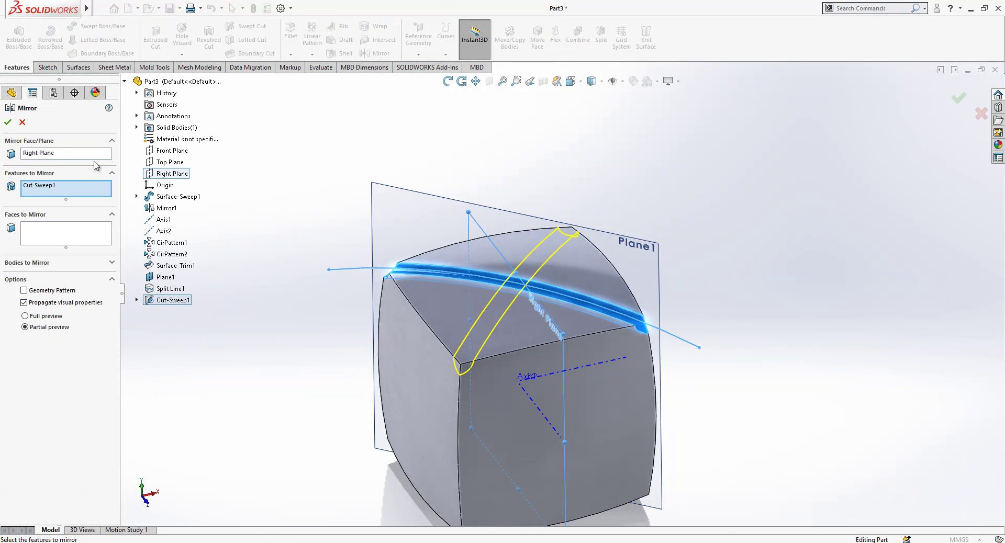
{"action": "left_click", "coordinate": [7, 123]}
Step: Circular-pattern the mirrored groove and the original swept cut around Axis2 with 4 equally spaced instances over 360 degrees
{"action": "middle_click_drag", "start_coordinate": [475, 179], "coordinate": [539, 321]}
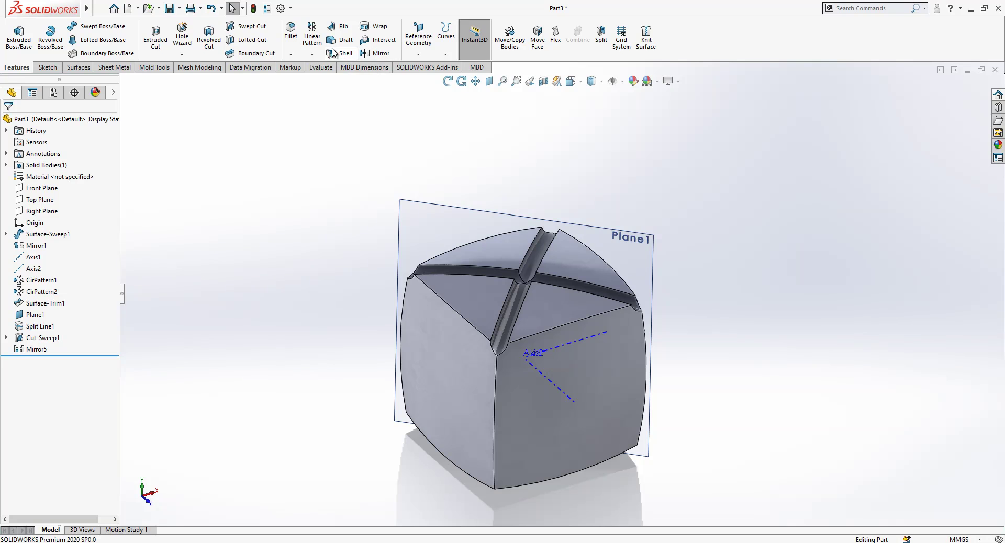
{"action": "left_click", "coordinate": [313, 54]}
{"action": "left_click", "coordinate": [337, 78]}
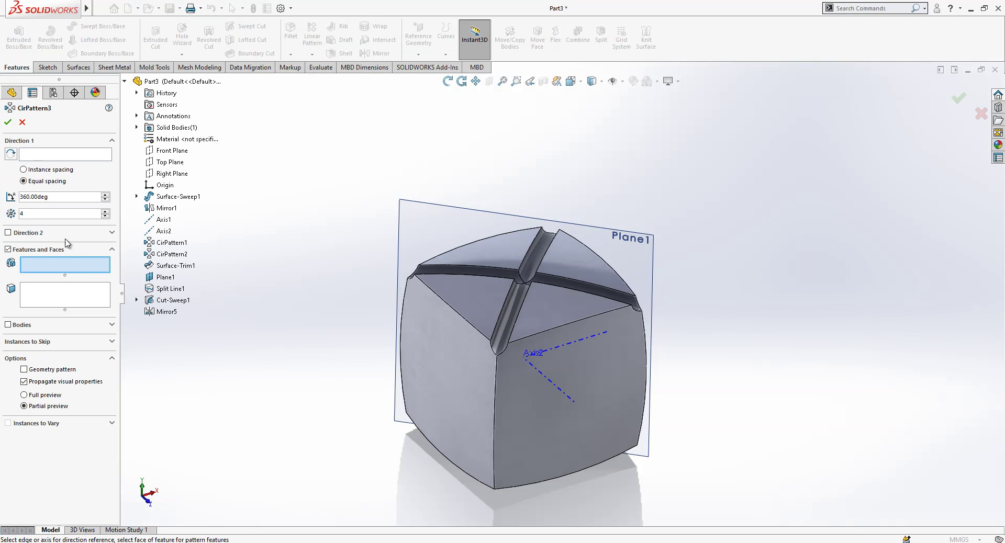
{"action": "left_click", "coordinate": [517, 300]}
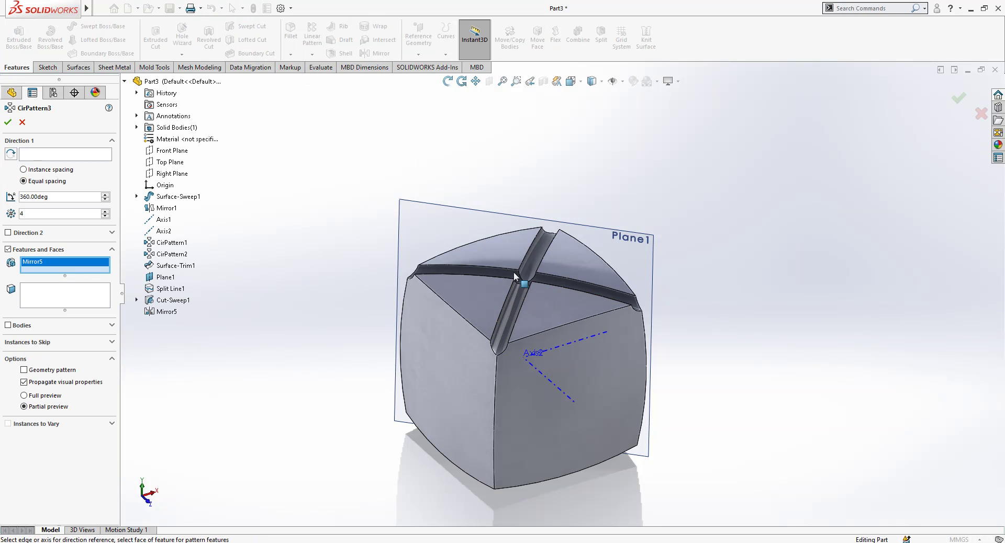
{"action": "left_click", "coordinate": [510, 279]}
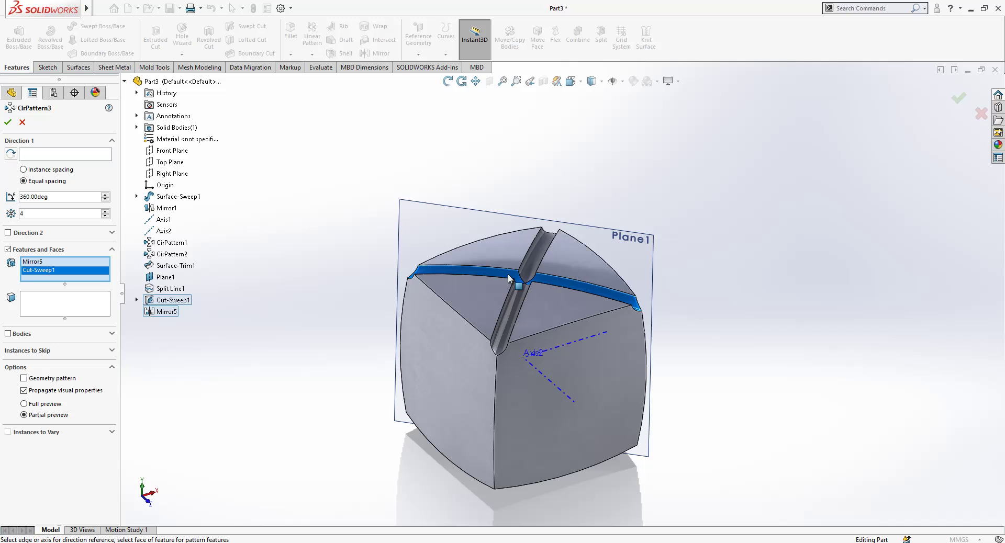
{"action": "left_click", "coordinate": [551, 381]}
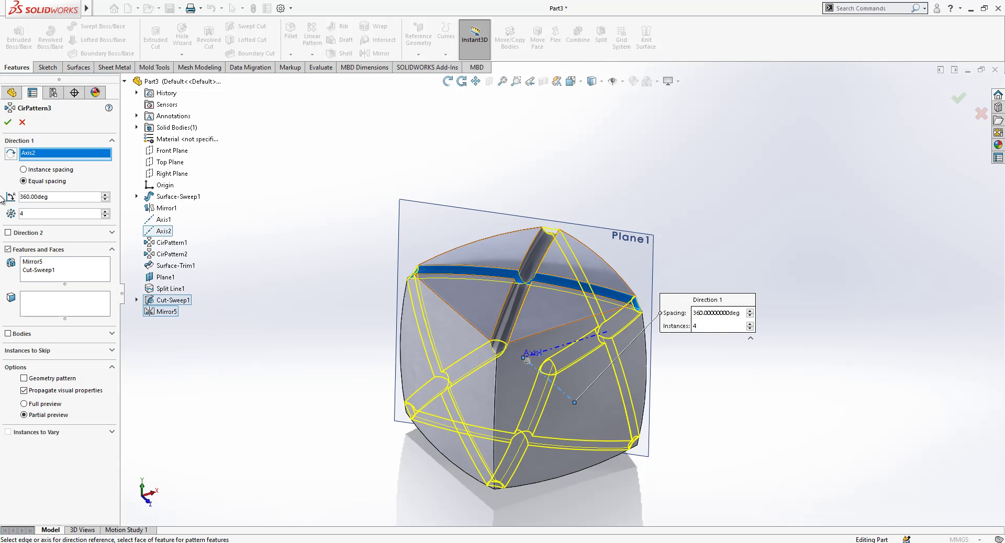
{"action": "left_click", "coordinate": [8, 122]}
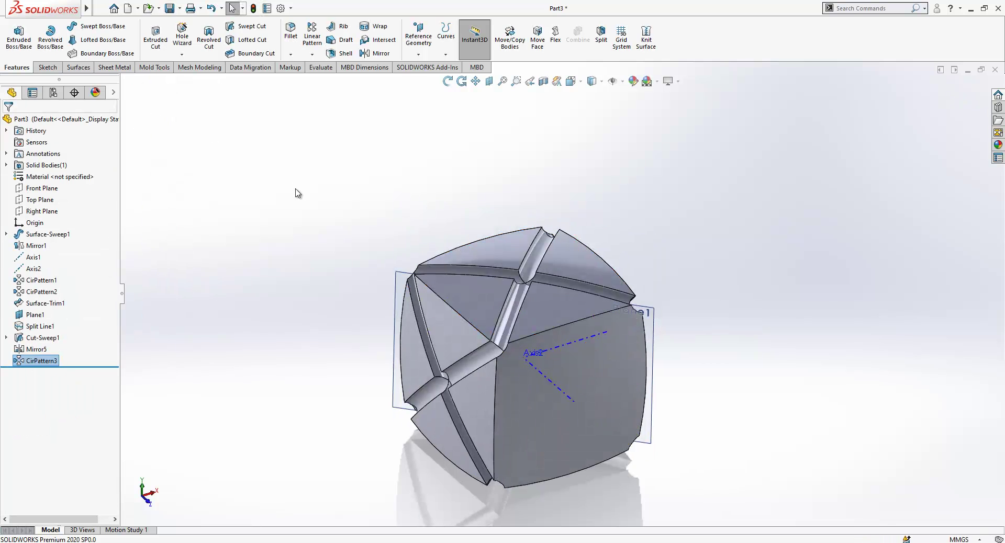
Step: Circular-pattern Mirror5 and Cut-Sweep1 around Axis1 with 4 equally spaced instances over 360 degrees, skipping the third instance
{"action": "mouse_move", "coordinate": [541, 393]}
{"action": "middle_mouse_down"}
{"action": "mouse_move", "coordinate": [665, 419]}
{"action": "mouse_move", "coordinate": [544, 351]}
{"action": "mouse_move", "coordinate": [547, 404]}
{"action": "middle_mouse_up"}
{"action": "left_click", "coordinate": [563, 337]}
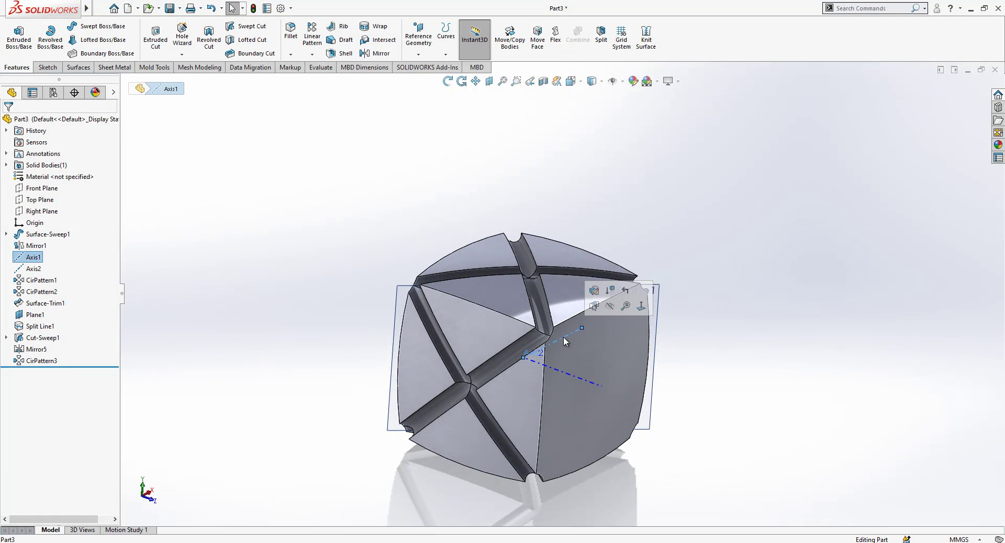
{"action": "left_click", "coordinate": [312, 55]}
{"action": "left_click", "coordinate": [335, 80]}
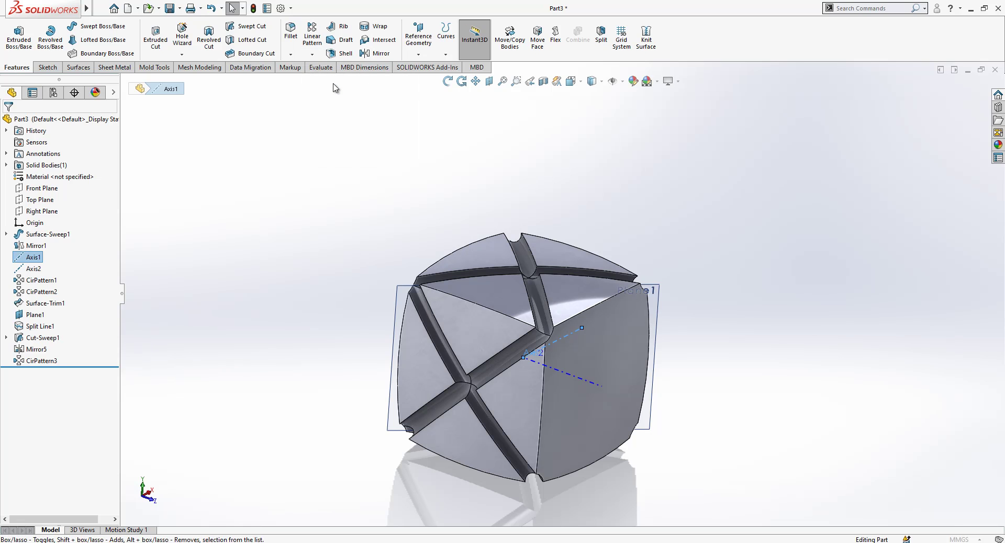
{"action": "left_click", "coordinate": [524, 264]}
{"action": "left_click", "coordinate": [539, 290]}
{"action": "left_click", "coordinate": [540, 292]}
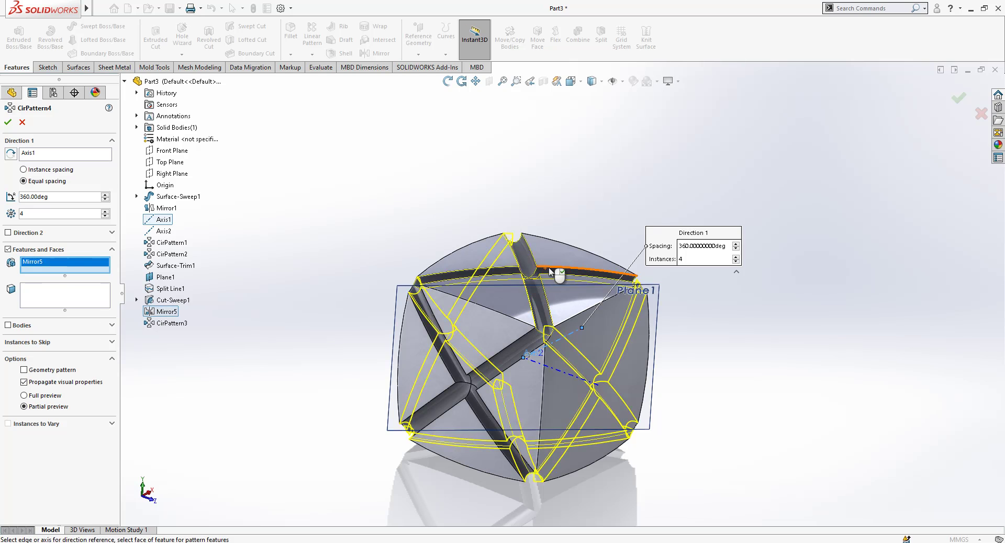
{"action": "left_click", "coordinate": [553, 274]}
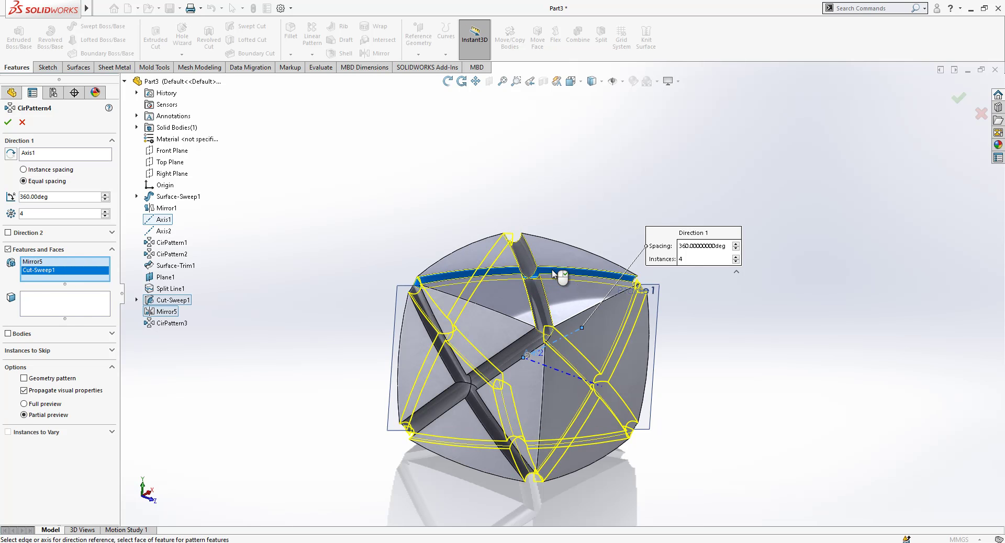
{"action": "left_click", "coordinate": [42, 351]}
{"action": "left_click", "coordinate": [518, 436]}
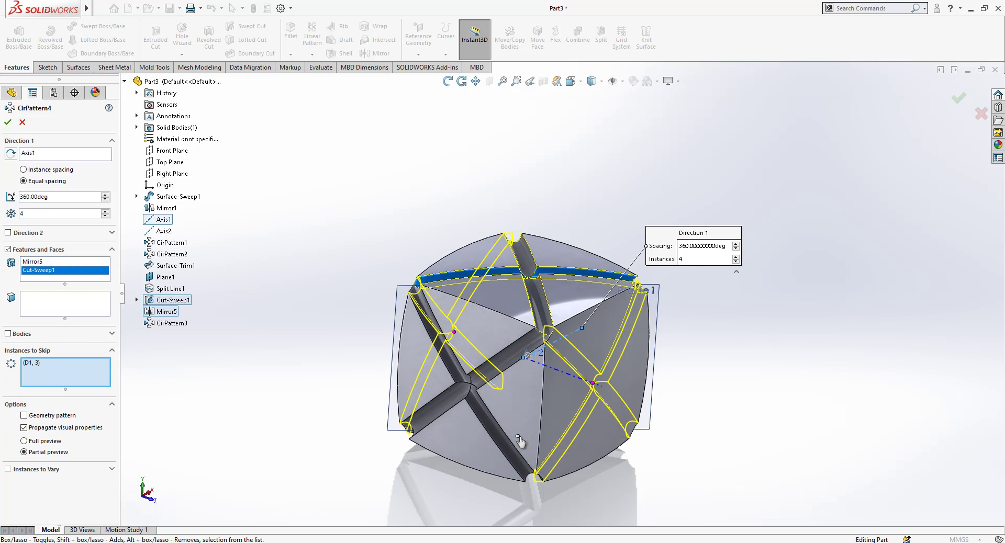
{"action": "mouse_move", "coordinate": [523, 418]}
{"action": "middle_mouse_down"}
{"action": "mouse_move", "coordinate": [543, 398]}
{"action": "mouse_move", "coordinate": [526, 418]}
{"action": "middle_mouse_up"}
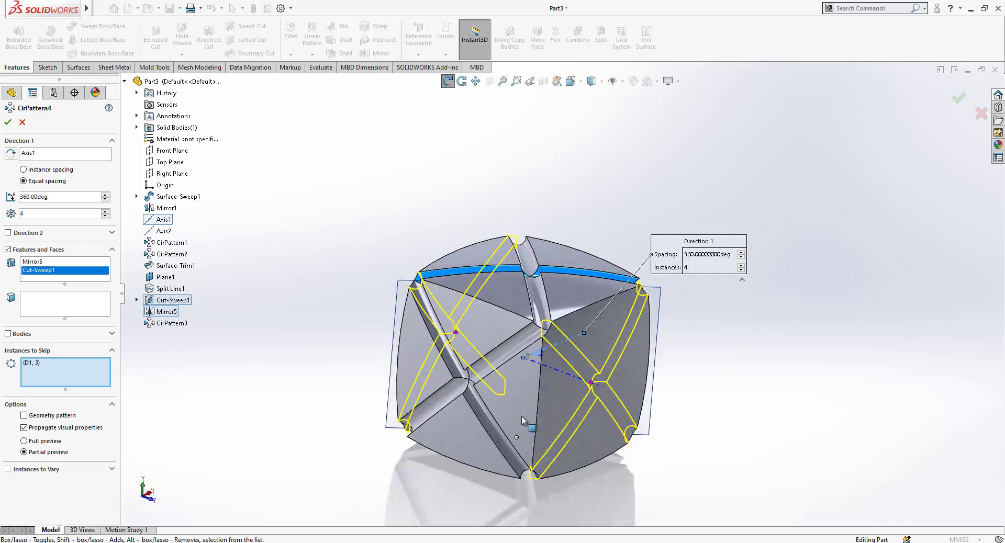
{"action": "key", "text": "Return"}
Step: Hide Plane1 and both reference axes so only the grooved cube is displayed
{"action": "left_click", "coordinate": [511, 209]}
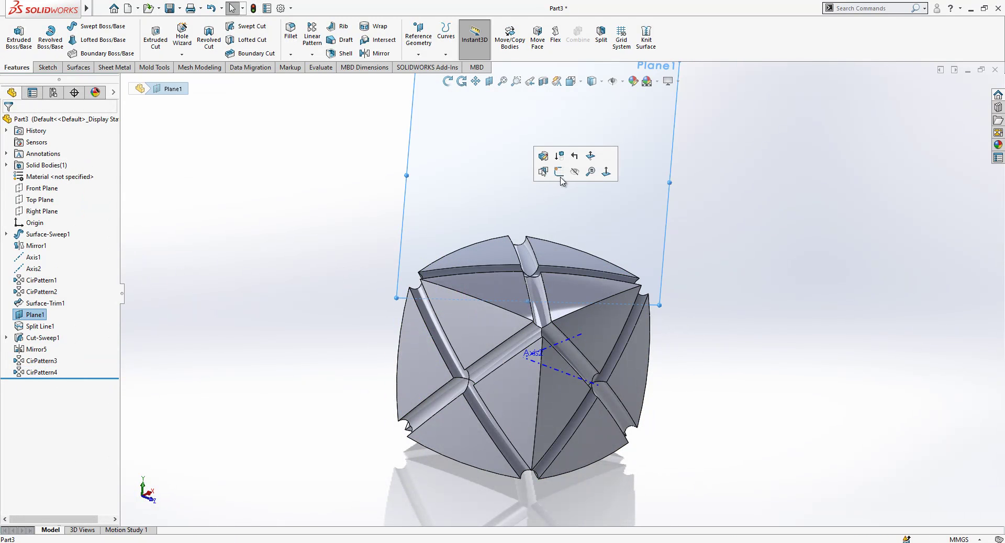
{"action": "left_click", "coordinate": [574, 171]}
{"action": "middle_click_drag", "start_coordinate": [330, 202], "coordinate": [585, 334]}
{"action": "left_click", "coordinate": [591, 330]}
{"action": "left_click", "coordinate": [631, 302]}
{"action": "left_click", "coordinate": [549, 369]}
{"action": "left_click", "coordinate": [595, 341]}
{"action": "middle_click_drag", "start_coordinate": [595, 342], "coordinate": [361, 205]}
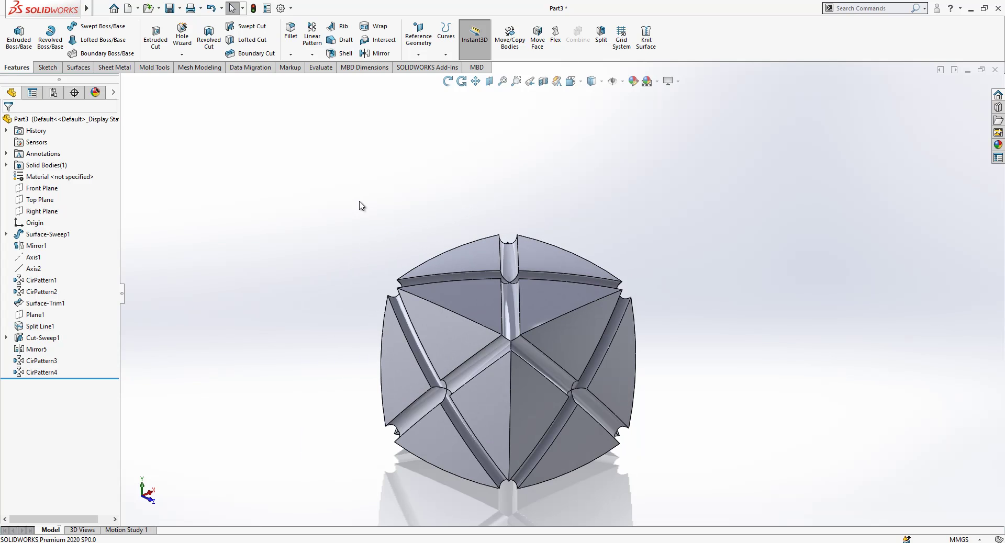
Step: Start a 7 mm fillet on the groove-intersection edges at the top face's centre and its near and side corners
{"action": "left_click", "coordinate": [28, 201]}
{"action": "middle_click_drag", "start_coordinate": [478, 359], "coordinate": [525, 321]}
{"action": "left_click", "coordinate": [345, 83]}
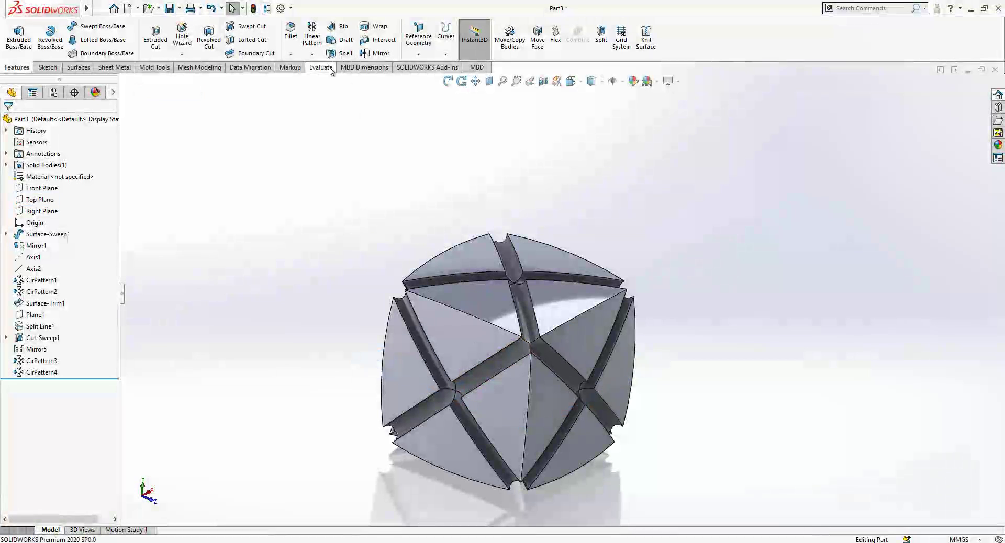
{"action": "left_click", "coordinate": [291, 32]}
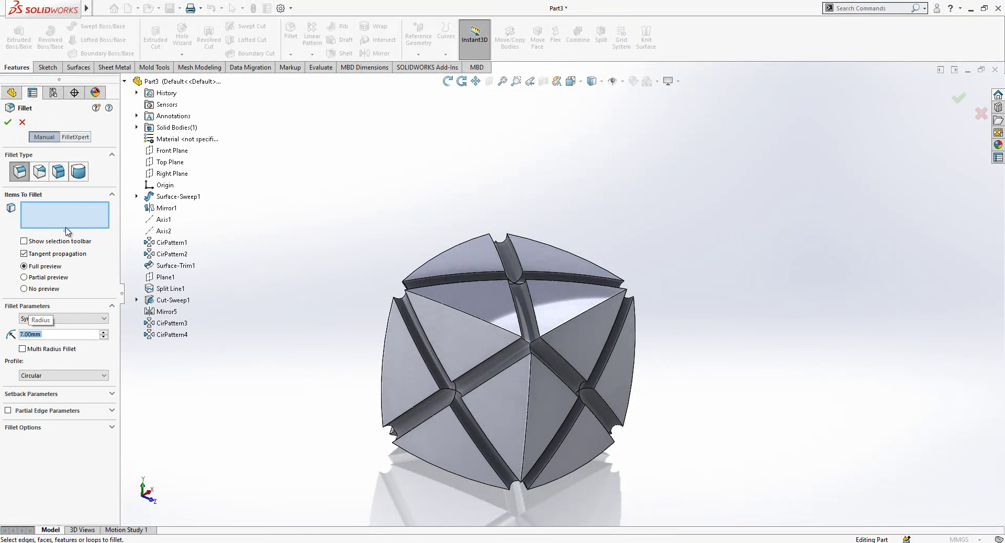
{"action": "scroll", "coordinate": [507, 301], "scroll_direction": "down", "scroll_amount": 3}
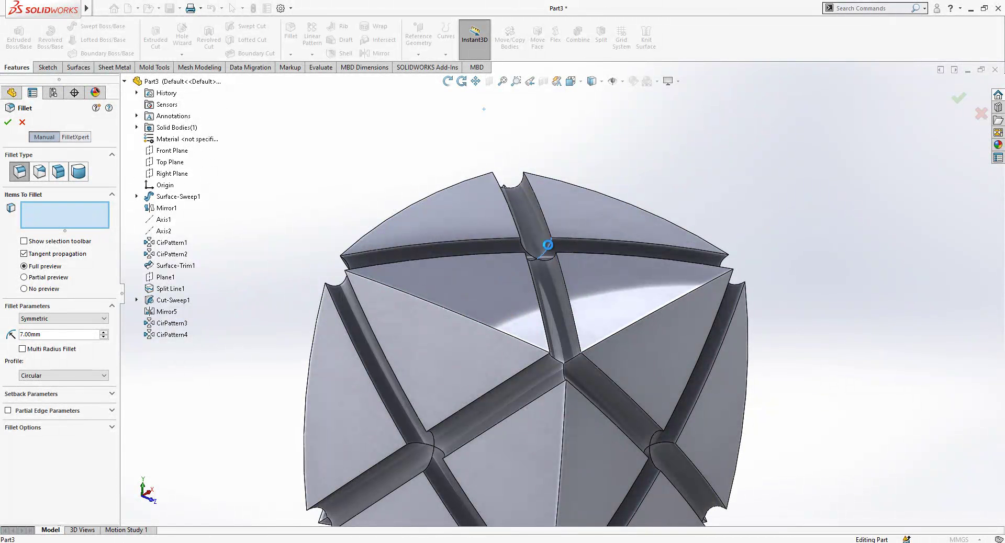
{"action": "left_click", "coordinate": [526, 250]}
{"action": "left_click", "coordinate": [560, 360]}
{"action": "left_click", "coordinate": [575, 365]}
{"action": "left_click", "coordinate": [574, 370]}
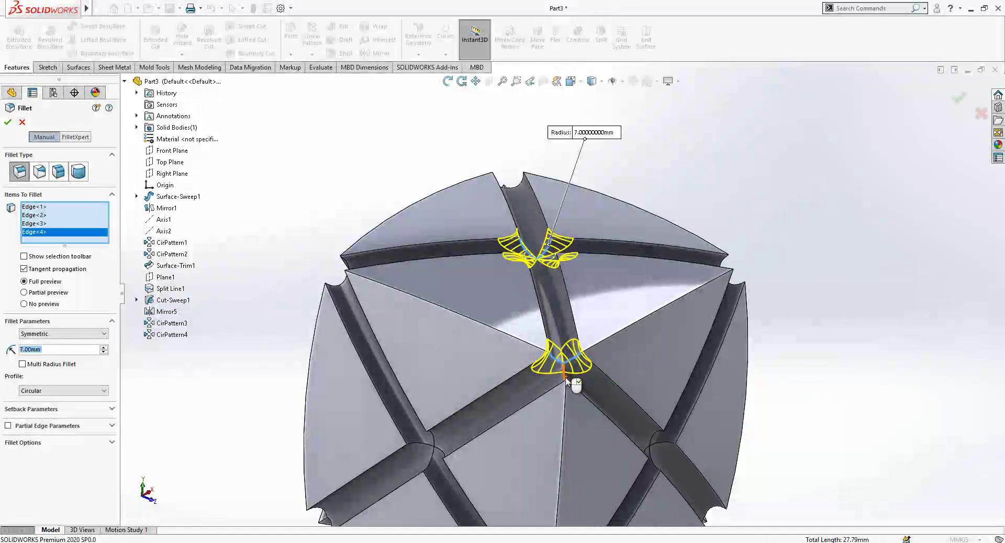
{"action": "left_click", "coordinate": [737, 285]}
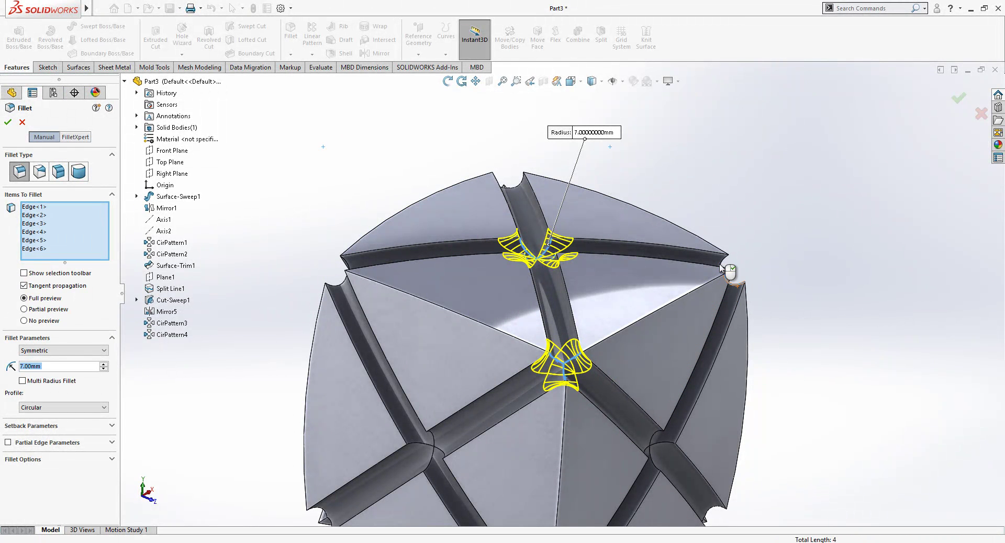
{"action": "left_click", "coordinate": [721, 267]}
Step: Add the groove-intersection edges at the remaining upper corners to the 7 mm fillet and apply it
{"action": "middle_click_drag", "start_coordinate": [721, 267], "coordinate": [679, 284]}
{"action": "left_click", "coordinate": [787, 176]}
{"action": "middle_click_drag", "start_coordinate": [787, 175], "coordinate": [807, 182]}
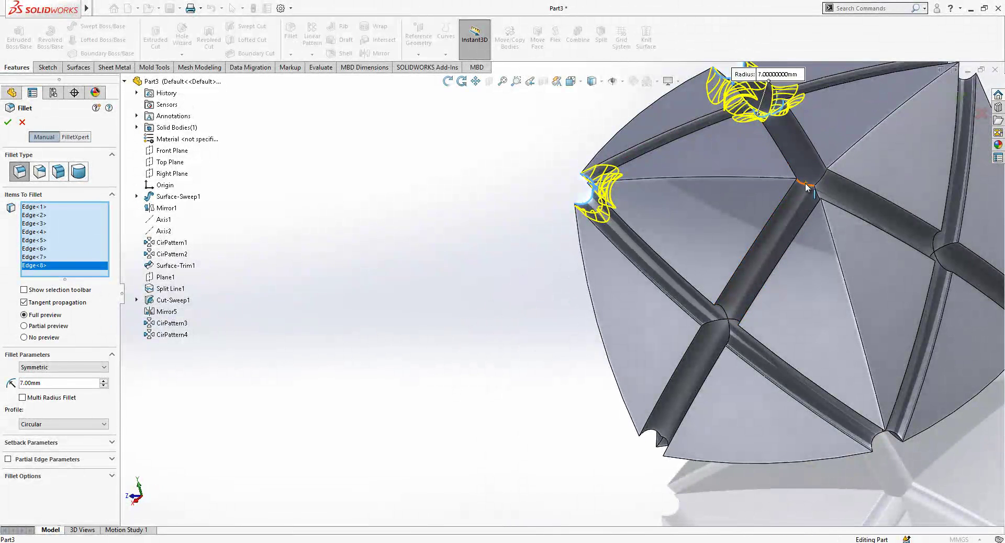
{"action": "left_click", "coordinate": [804, 183]}
{"action": "left_click", "coordinate": [818, 200]}
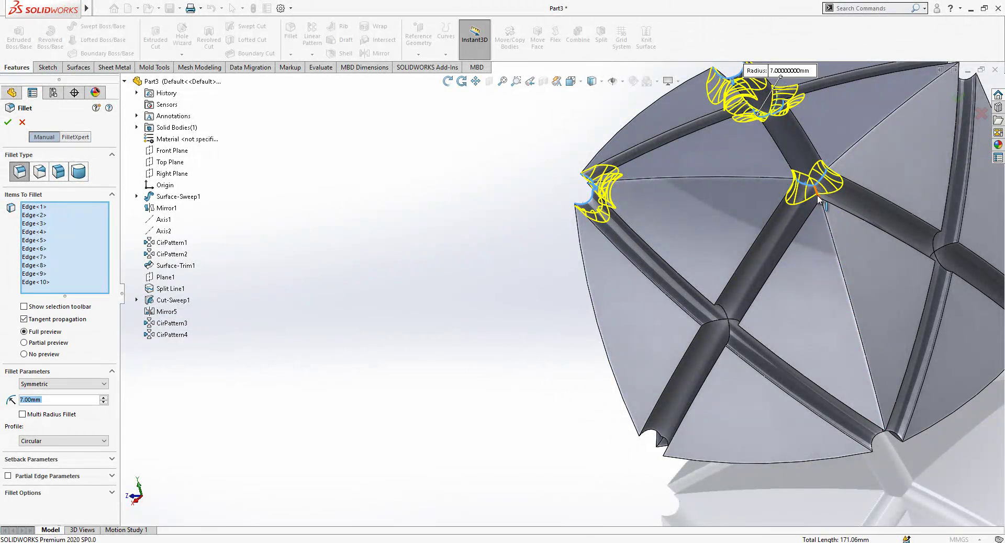
{"action": "left_click", "coordinate": [819, 200]}
{"action": "scroll", "coordinate": [814, 215], "scroll_direction": "up", "scroll_amount": 3}
{"action": "middle_click_drag", "start_coordinate": [814, 214], "coordinate": [965, 240]}
{"action": "scroll", "coordinate": [675, 147], "scroll_direction": "down", "scroll_amount": 2}
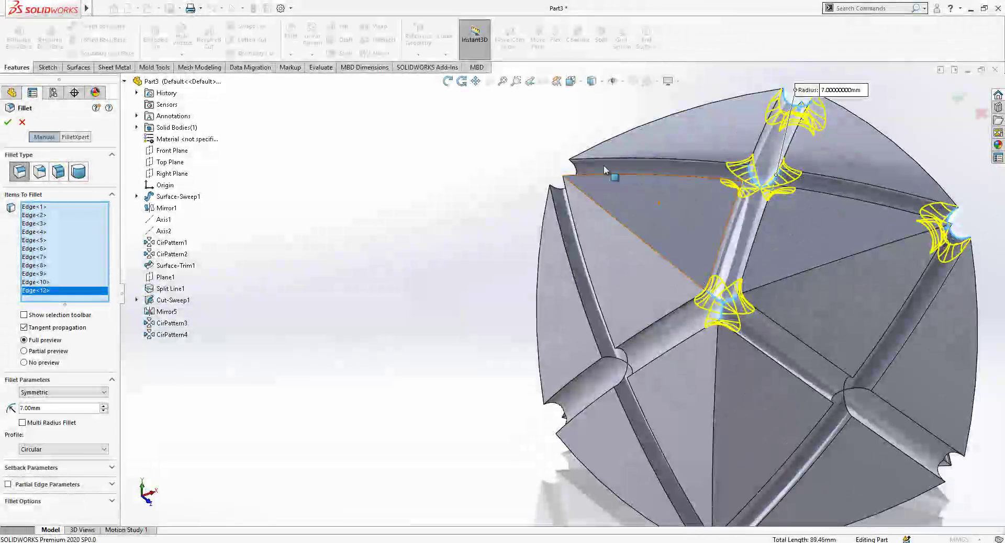
{"action": "left_click", "coordinate": [576, 169]}
{"action": "left_click", "coordinate": [556, 192]}
{"action": "mouse_move", "coordinate": [590, 196]}
{"action": "middle_mouse_down"}
{"action": "mouse_move", "coordinate": [697, 220]}
{"action": "mouse_move", "coordinate": [570, 196]}
{"action": "middle_mouse_up"}
{"action": "left_click", "coordinate": [570, 193]}
{"action": "right_click", "coordinate": [570, 194]}
{"action": "middle_click_drag", "start_coordinate": [613, 234], "coordinate": [565, 264]}
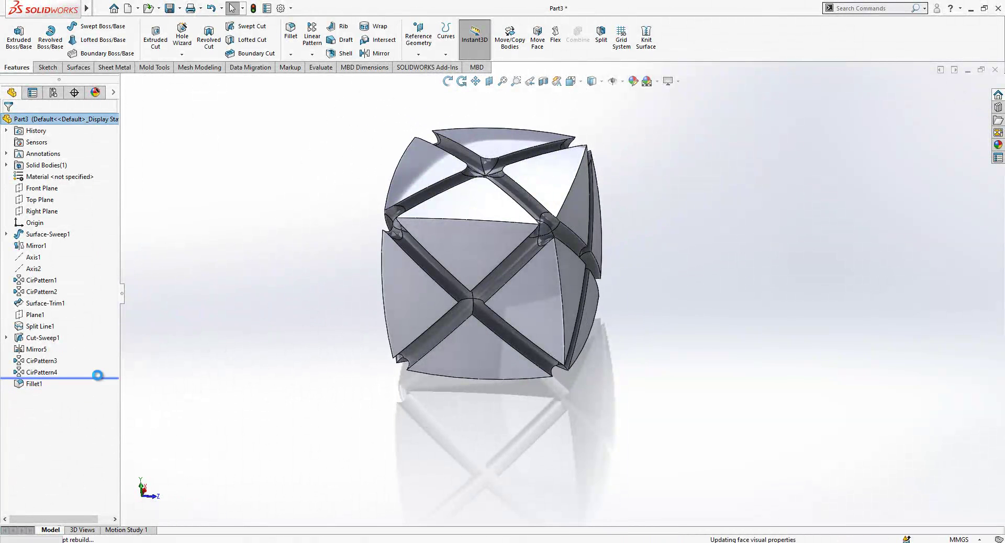
Step: Roll back above Fillet1 and start a 7 mm fillet on the four top edges and three vertical edges of the cube
{"action": "left_click_drag", "start_coordinate": [103, 375], "coordinate": [103, 377]}
{"action": "scroll", "coordinate": [487, 231], "scroll_direction": "down", "scroll_amount": 3}
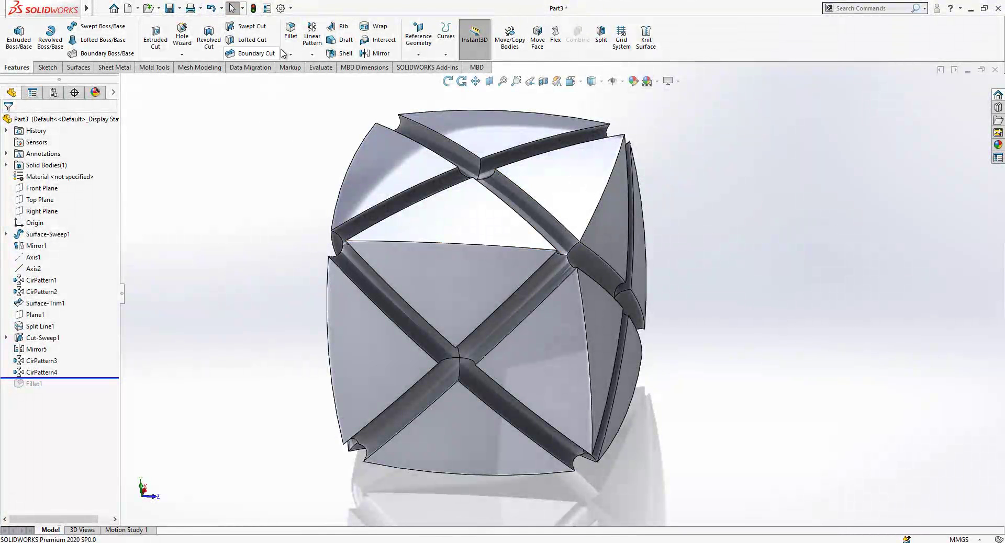
{"action": "left_click", "coordinate": [439, 243]}
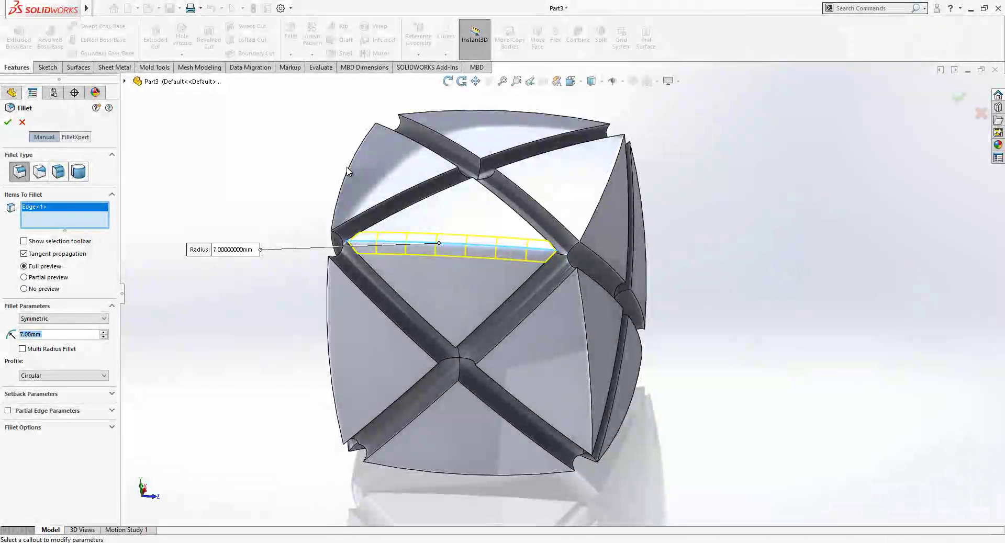
{"action": "left_click", "coordinate": [441, 112]}
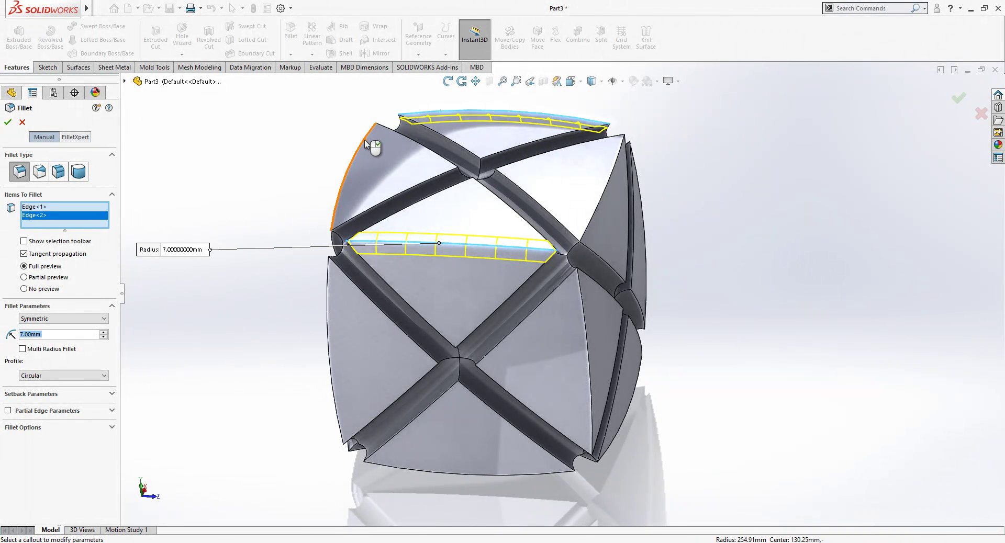
{"action": "left_click", "coordinate": [356, 173]}
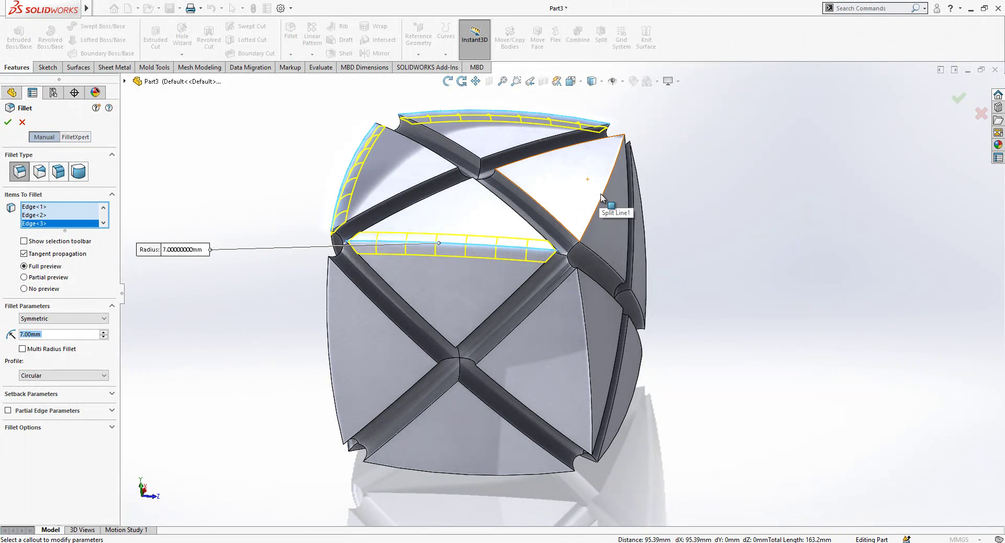
{"action": "left_click", "coordinate": [601, 198]}
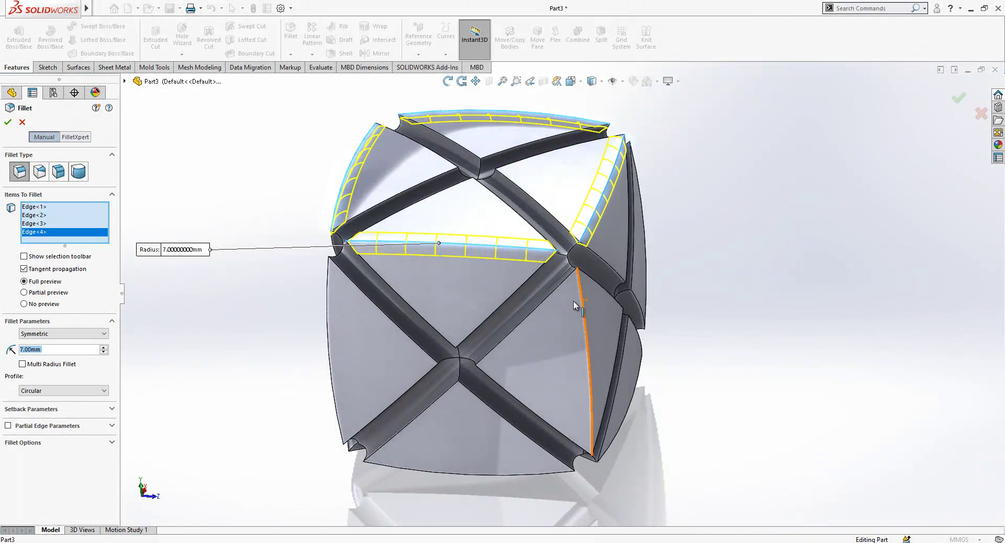
{"action": "left_click", "coordinate": [583, 303]}
{"action": "left_click", "coordinate": [327, 321]}
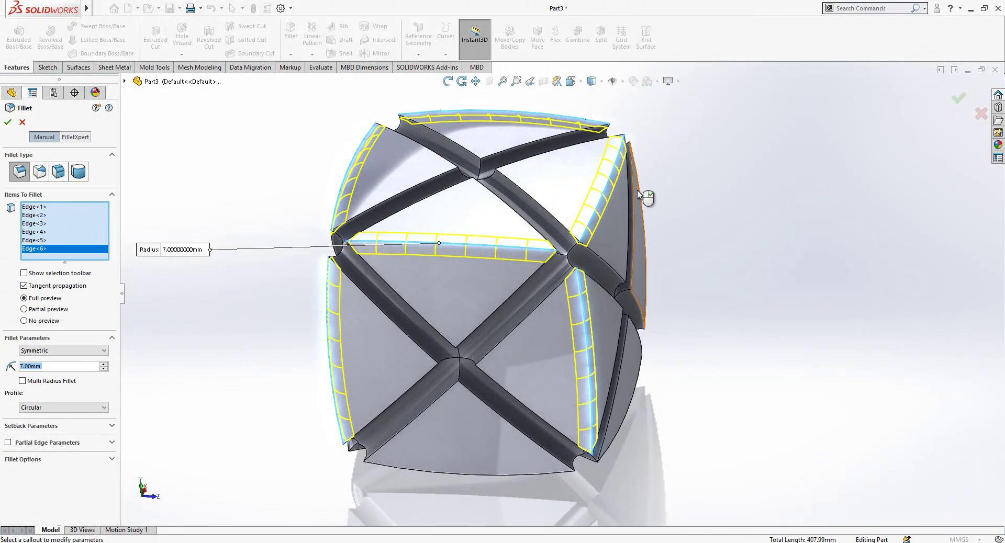
{"action": "left_click", "coordinate": [639, 192]}
Step: Add the remaining vertical edge and the four bottom edges to the 7 mm fillet and apply it
{"action": "scroll", "coordinate": [553, 228], "scroll_direction": "up", "scroll_amount": 1}
{"action": "middle_click_drag", "start_coordinate": [551, 226], "coordinate": [681, 262]}
{"action": "scroll", "coordinate": [550, 293], "scroll_direction": "up", "scroll_amount": 3}
{"action": "left_click", "coordinate": [503, 301]}
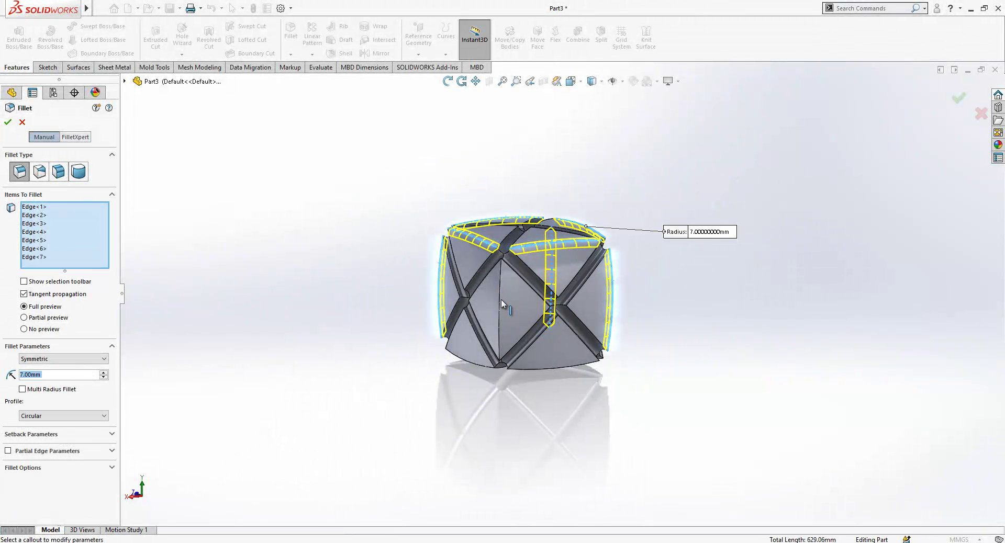
{"action": "left_click", "coordinate": [500, 300]}
{"action": "left_click", "coordinate": [469, 361]}
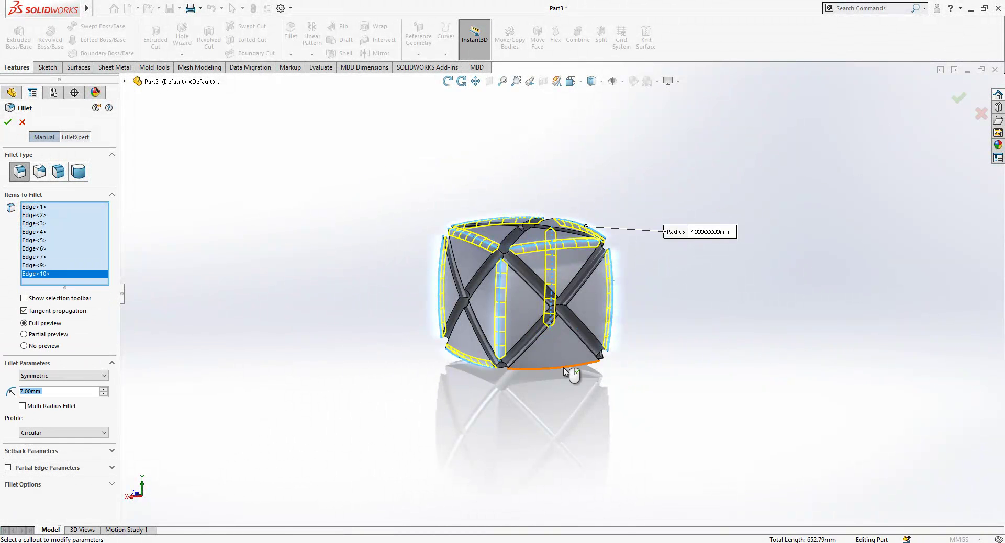
{"action": "left_click", "coordinate": [563, 367]}
{"action": "middle_click_drag", "start_coordinate": [539, 361], "coordinate": [607, 201]}
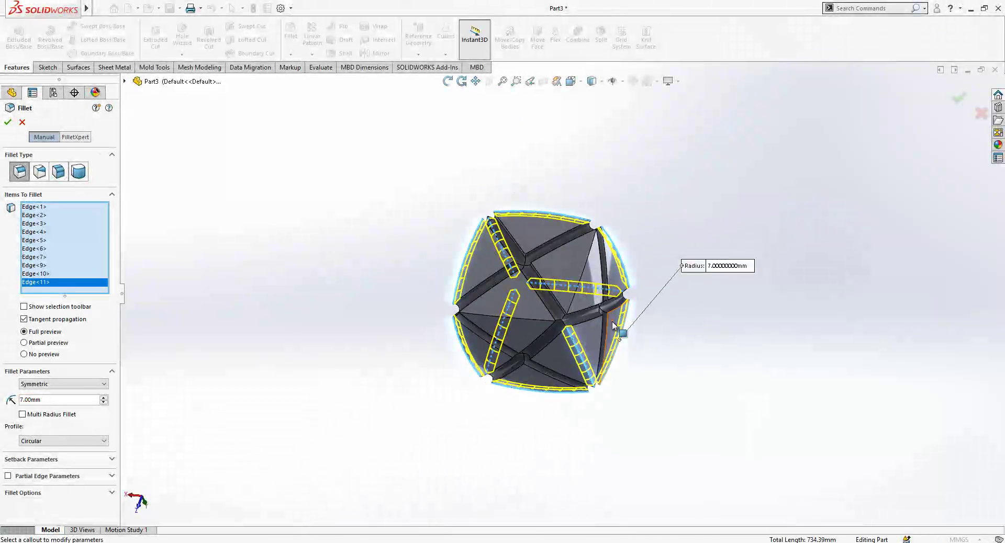
{"action": "scroll", "coordinate": [609, 315], "scroll_direction": "down", "scroll_amount": 2}
{"action": "left_click", "coordinate": [539, 306]}
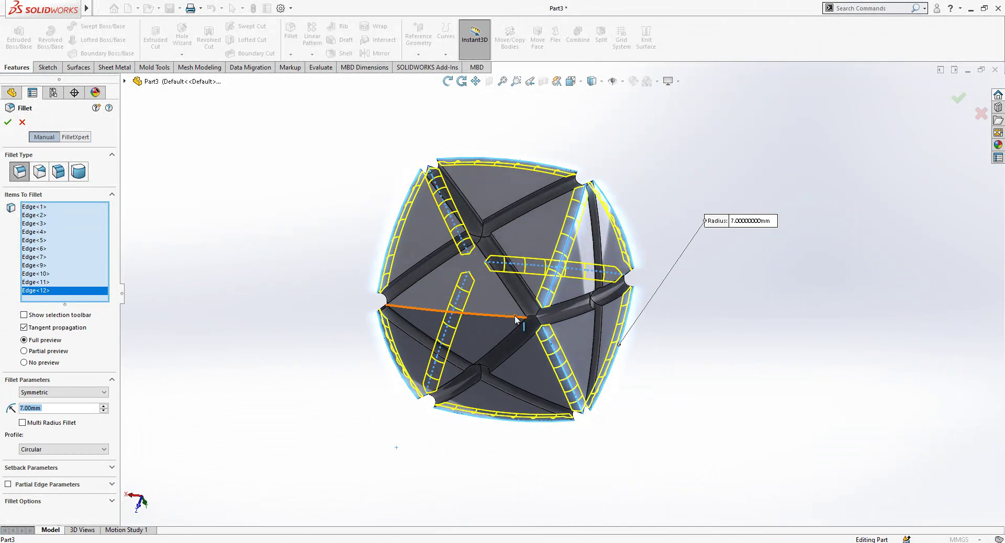
{"action": "left_click", "coordinate": [517, 319]}
{"action": "right_click", "coordinate": [517, 287]}
Step: Roll the feature history forward past Fillet1 to restore the groove-intersection fillets
{"action": "middle_click_drag", "start_coordinate": [532, 203], "coordinate": [221, 356]}
{"action": "left_click_drag", "start_coordinate": [108, 389], "coordinate": [107, 397]}
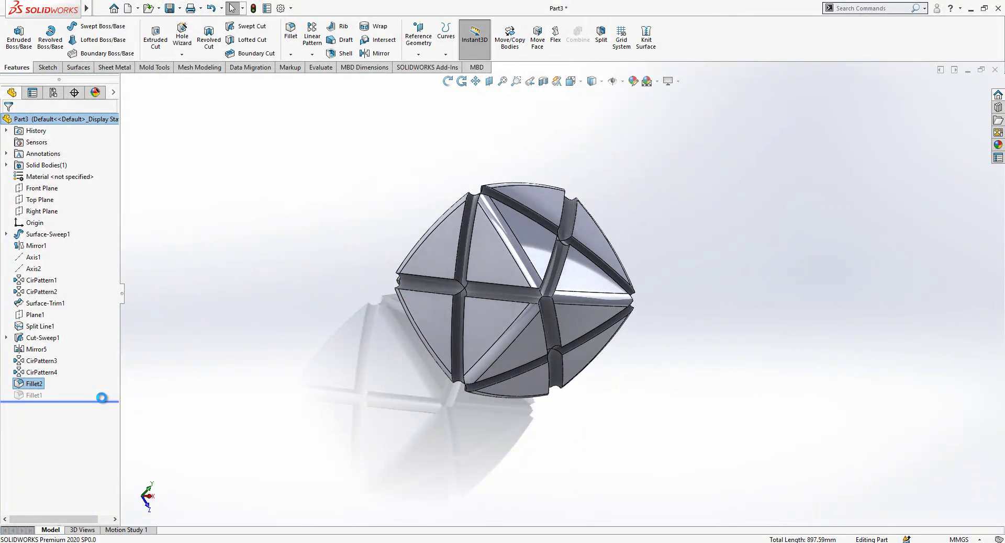
{"action": "middle_click_drag", "start_coordinate": [453, 370], "coordinate": [536, 311]}
{"action": "scroll", "coordinate": [563, 272], "scroll_direction": "down", "scroll_amount": 3}
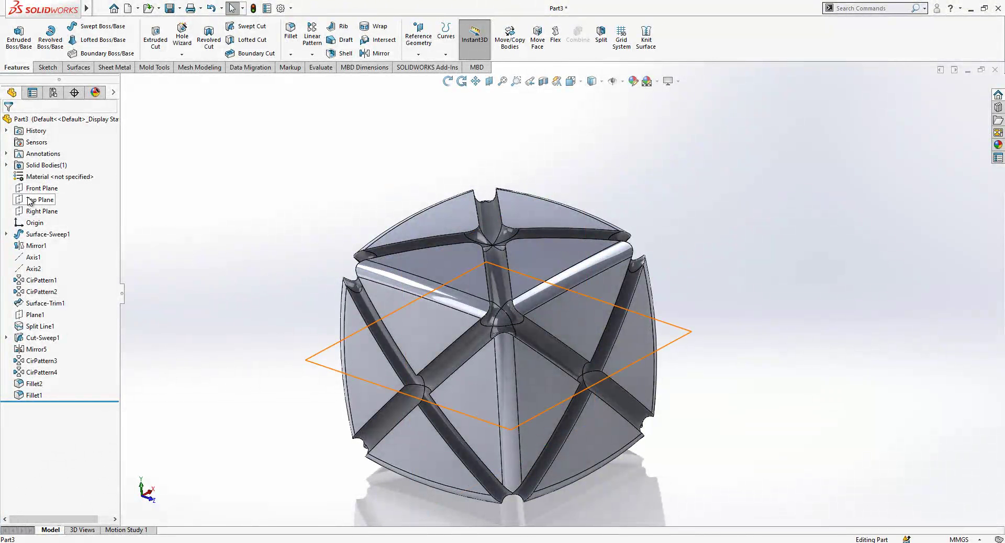
Step: Cut the solid body with the Top Plane, keeping the upper half
{"action": "left_click", "coordinate": [345, 53]}
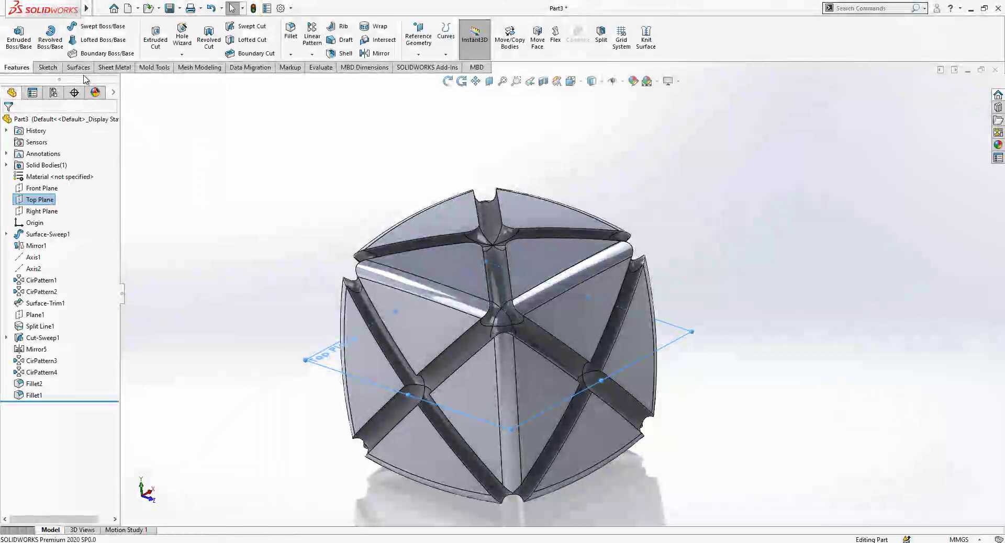
{"action": "left_click", "coordinate": [80, 68]}
{"action": "left_click", "coordinate": [469, 55]}
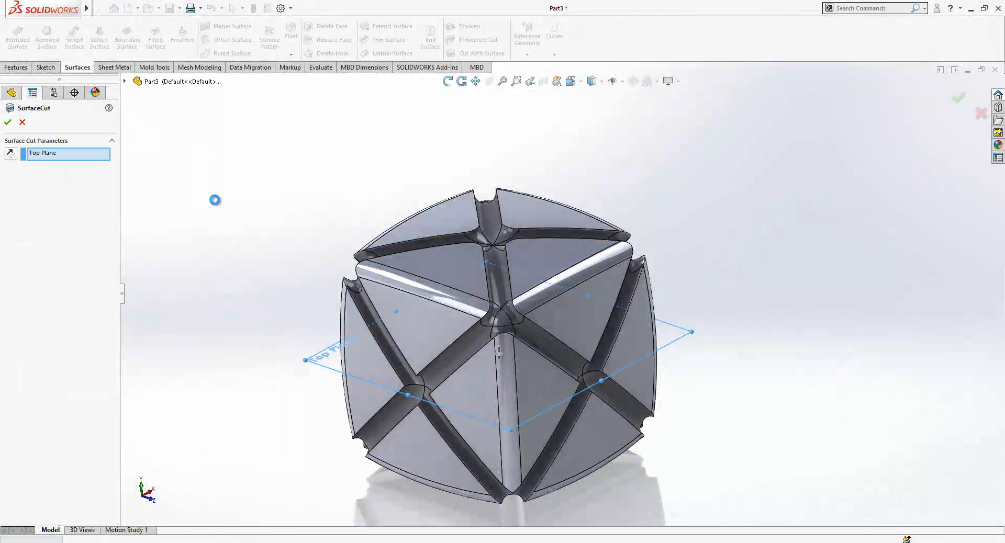
{"action": "middle_click_drag", "start_coordinate": [268, 223], "coordinate": [526, 401]}
{"action": "scroll", "coordinate": [497, 379], "scroll_direction": "up", "scroll_amount": 2}
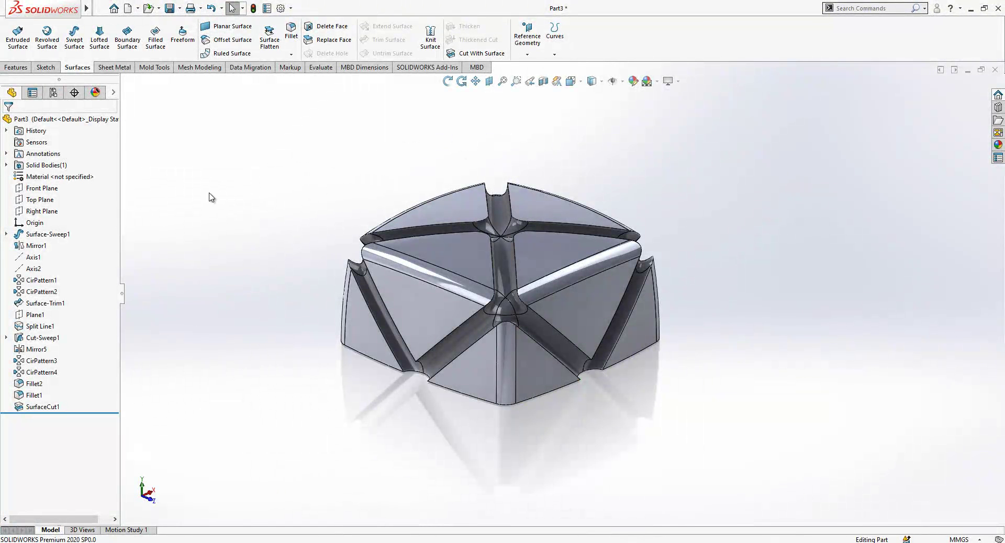
{"action": "left_click", "coordinate": [16, 67]}
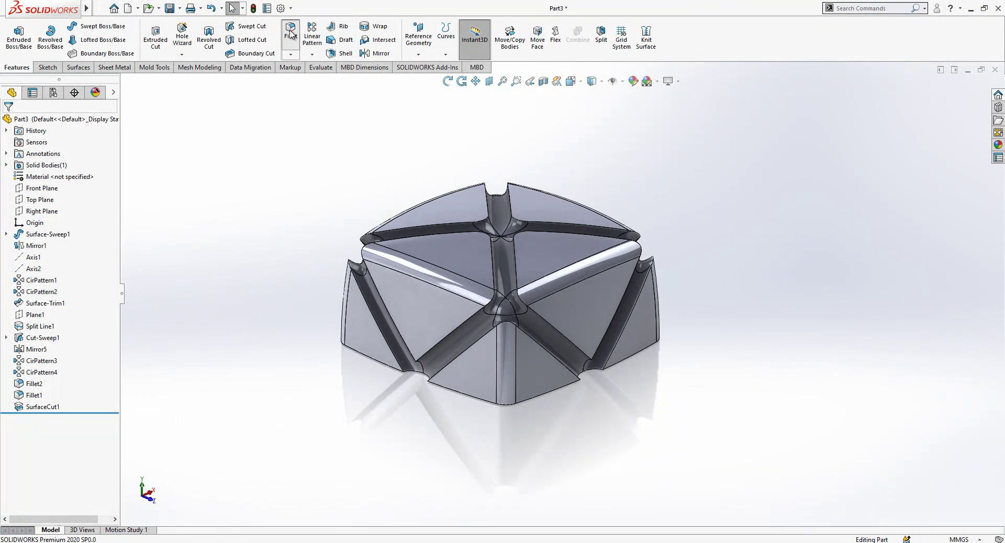
{"action": "left_click", "coordinate": [411, 374]}
{"action": "middle_click_drag", "start_coordinate": [410, 374], "coordinate": [430, 364]}
{"action": "key", "text": "Escape"}
{"action": "scroll", "coordinate": [429, 366], "scroll_direction": "up", "scroll_amount": 3}
Step: Mirror the half-cube body about its flat cut face with the solids merged
{"action": "middle_click_drag", "start_coordinate": [577, 172], "coordinate": [553, 194]}
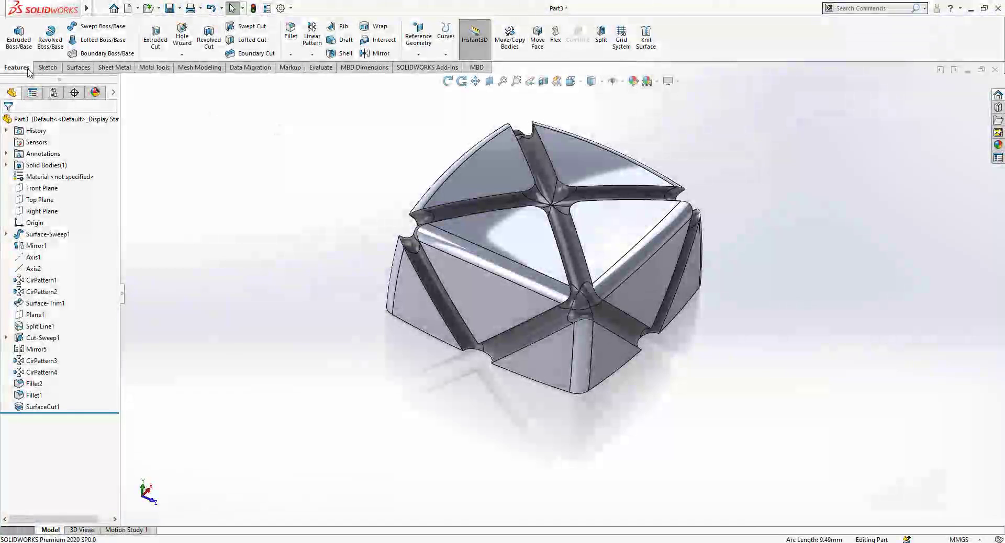
{"action": "left_click", "coordinate": [375, 54]}
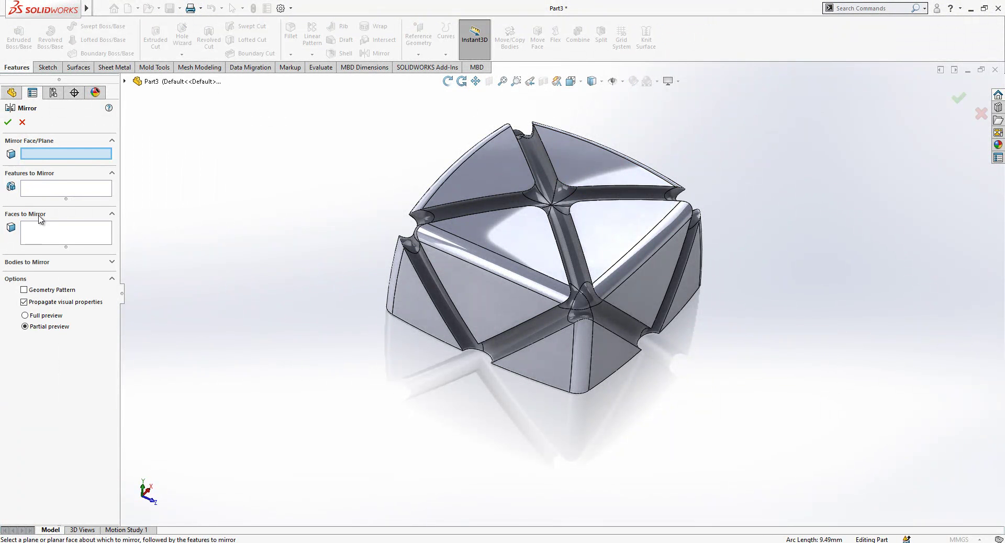
{"action": "middle_click_drag", "start_coordinate": [364, 199], "coordinate": [492, 291]}
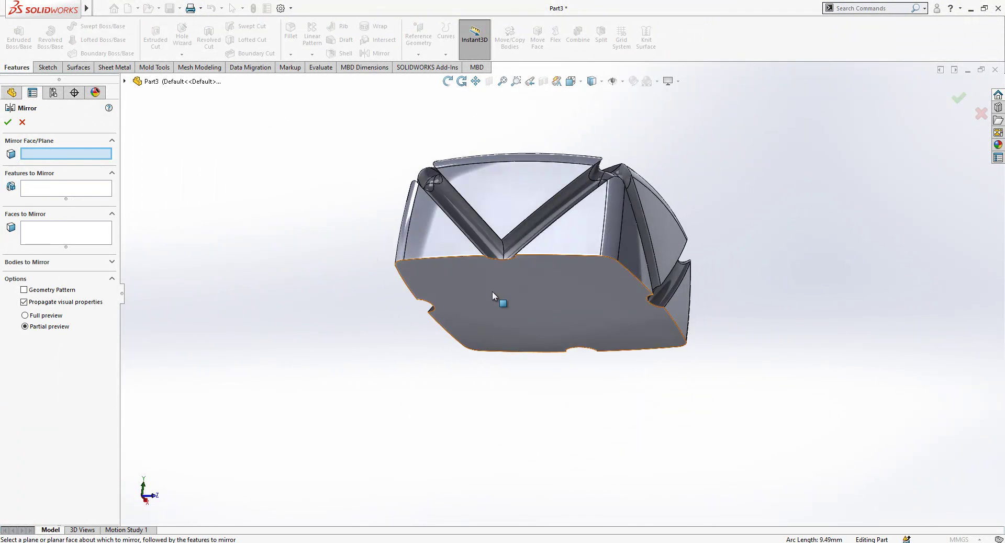
{"action": "left_click", "coordinate": [492, 291]}
{"action": "left_click", "coordinate": [38, 238]}
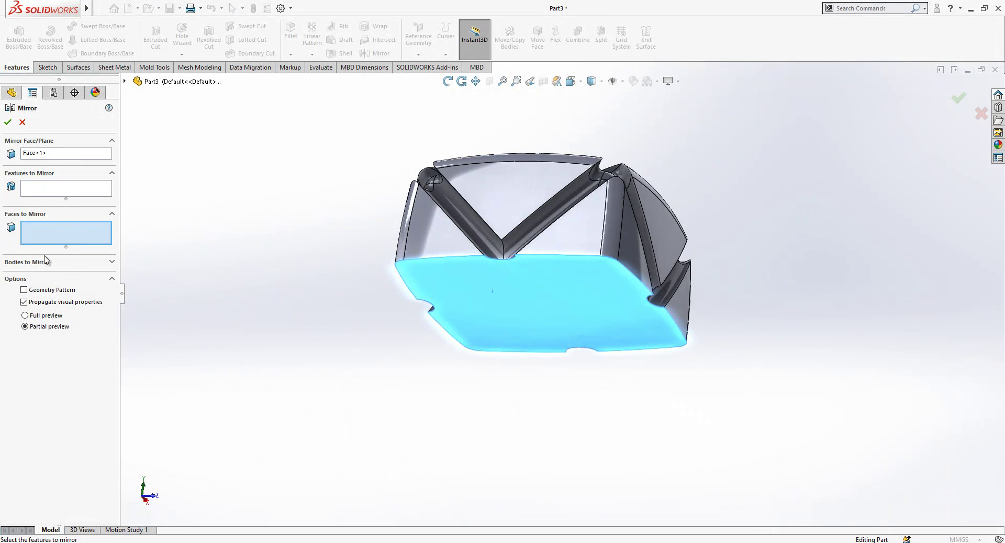
{"action": "left_click", "coordinate": [46, 263]}
{"action": "left_click", "coordinate": [473, 218]}
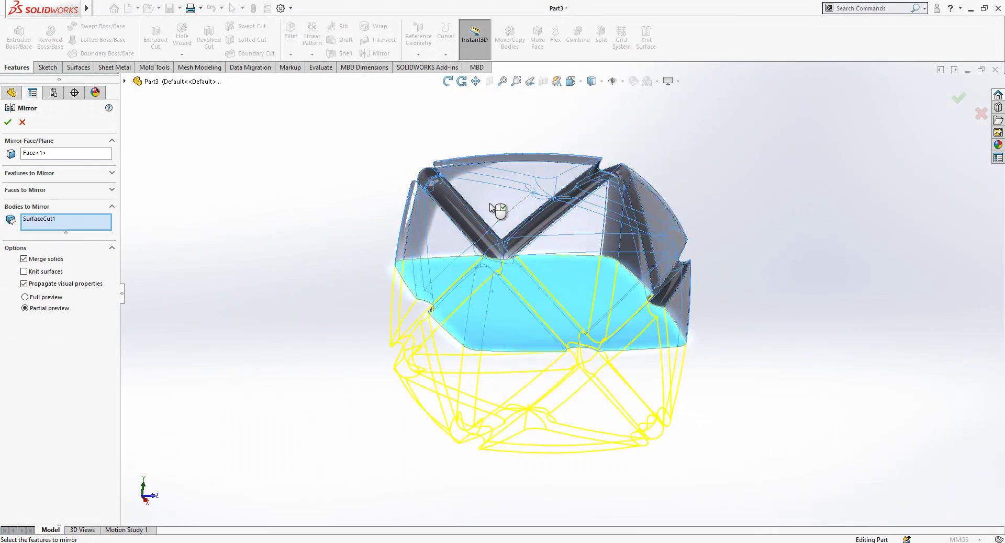
{"action": "right_click", "coordinate": [370, 211]}
Step: Start a 7 mm fillet on the crossing edges at the groove intersections of three side faces
{"action": "middle_click_drag", "start_coordinate": [344, 216], "coordinate": [553, 309]}
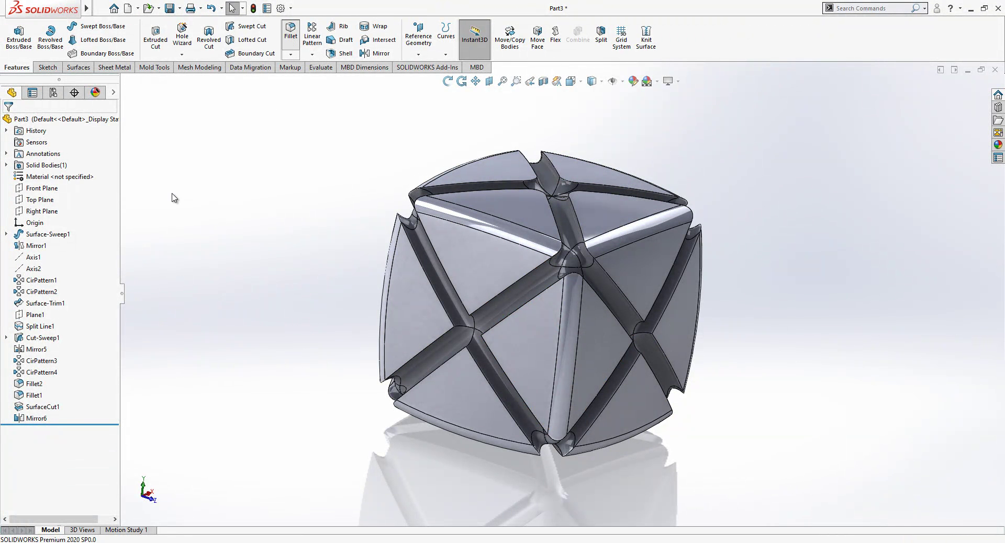
{"action": "key", "text": "f"}
{"action": "left_click", "coordinate": [466, 331]}
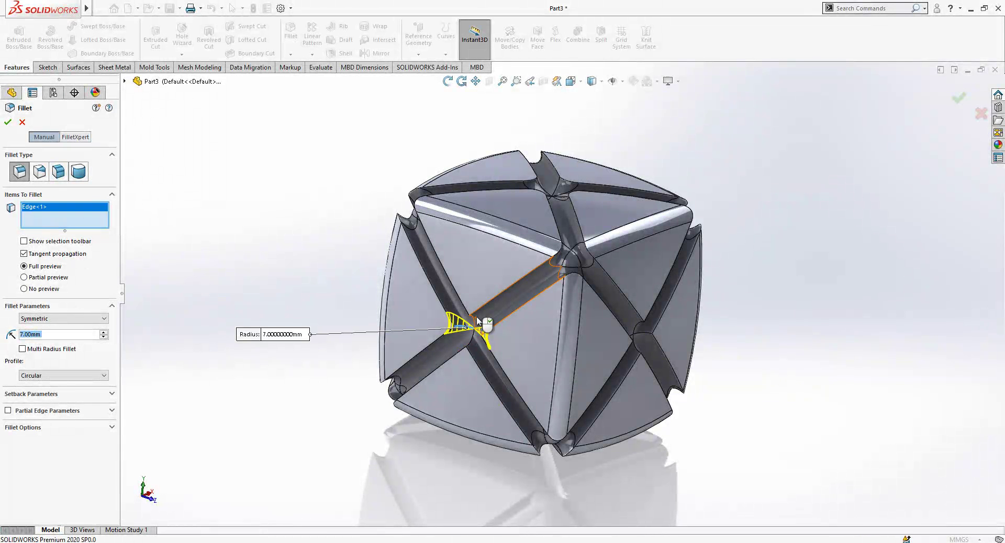
{"action": "left_click", "coordinate": [472, 316]}
{"action": "left_click", "coordinate": [642, 329]}
{"action": "left_click", "coordinate": [647, 330]}
{"action": "middle_click_drag", "start_coordinate": [647, 331], "coordinate": [495, 336]}
{"action": "left_click", "coordinate": [605, 328]}
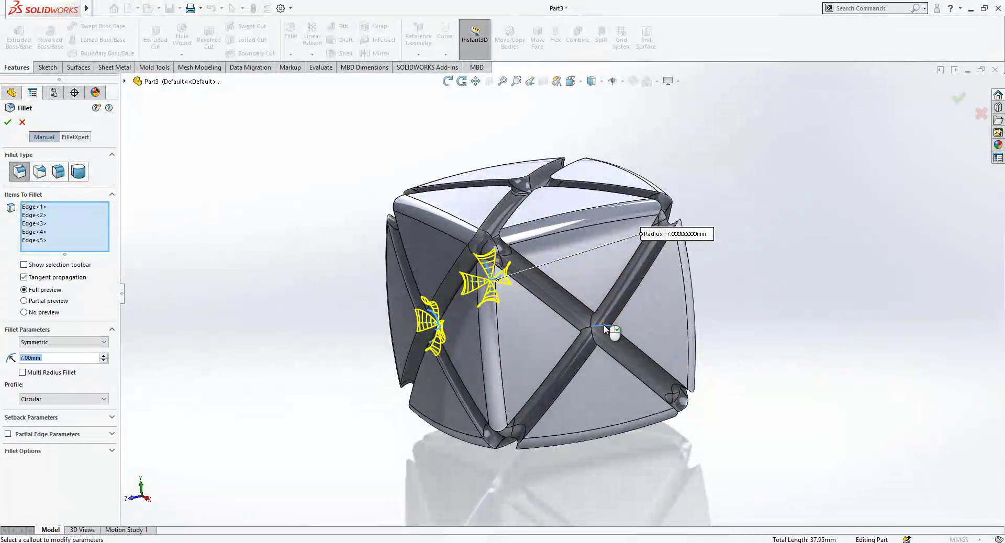
{"action": "left_click", "coordinate": [602, 330]}
Step: Add the fourth side face's groove-intersection edges to the 7 mm fillet, remove the wrongly picked long groove edge, and apply it
{"action": "middle_click_drag", "start_coordinate": [601, 331], "coordinate": [621, 319]}
{"action": "left_click", "coordinate": [621, 319]}
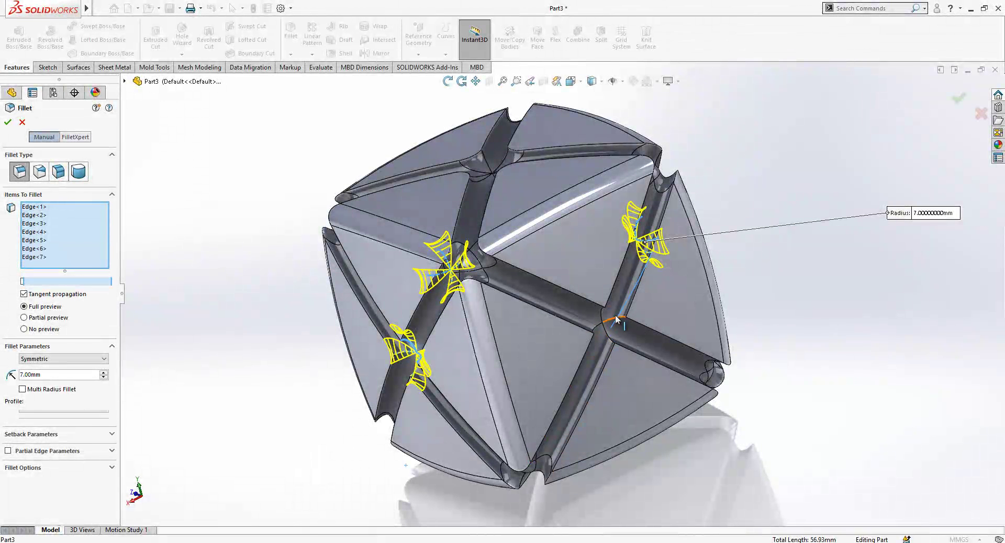
{"action": "left_click", "coordinate": [602, 315]}
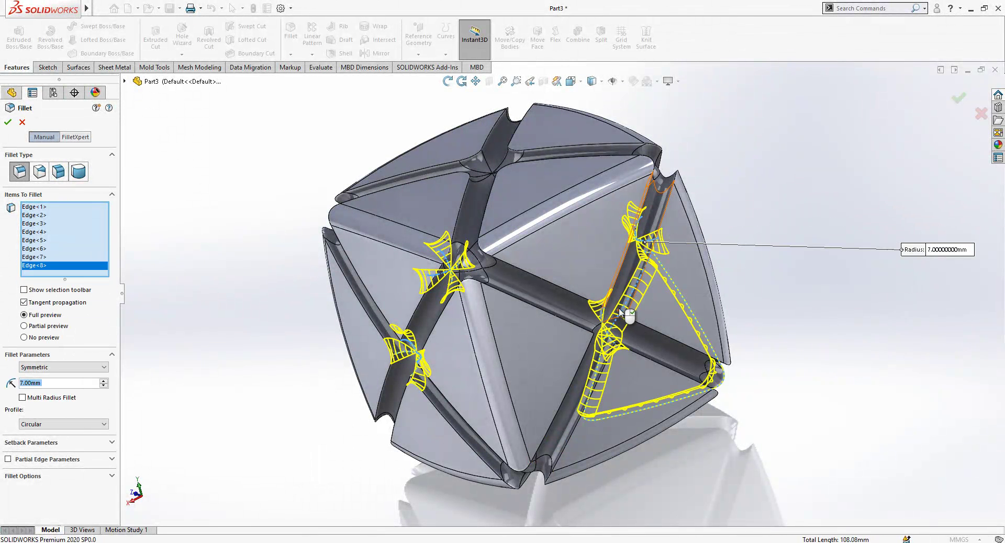
{"action": "right_click", "coordinate": [43, 260]}
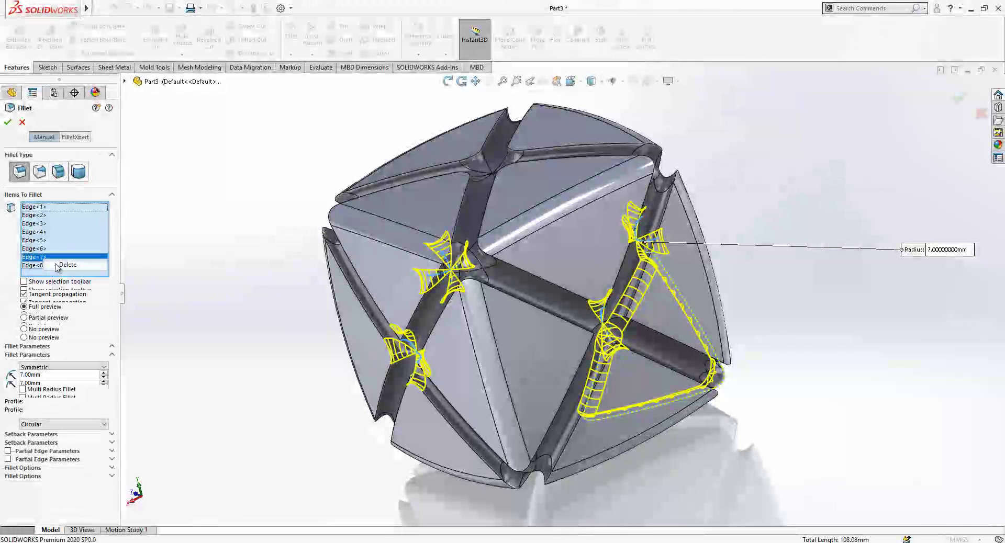
{"action": "left_click", "coordinate": [89, 265]}
{"action": "middle_click_drag", "start_coordinate": [692, 340], "coordinate": [598, 305]}
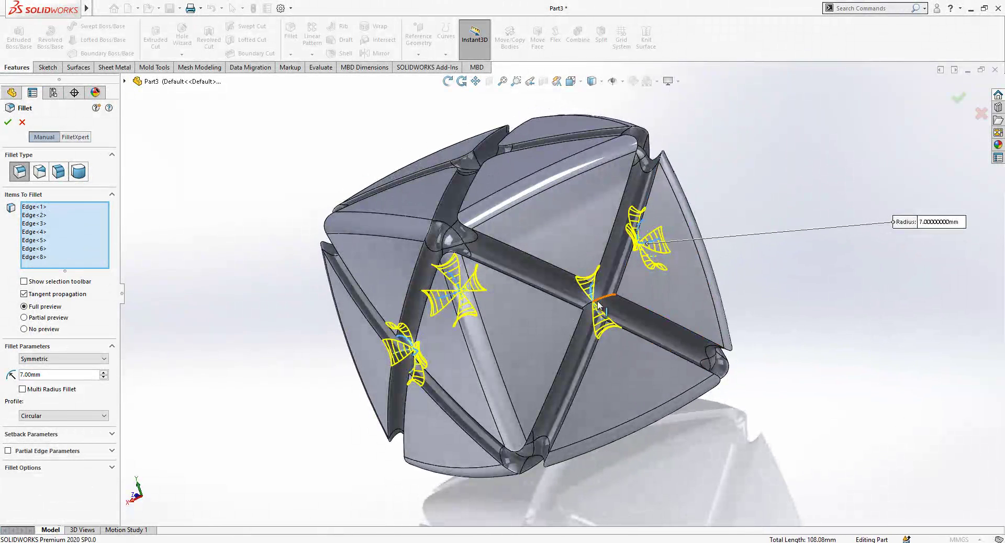
{"action": "left_click", "coordinate": [605, 296]}
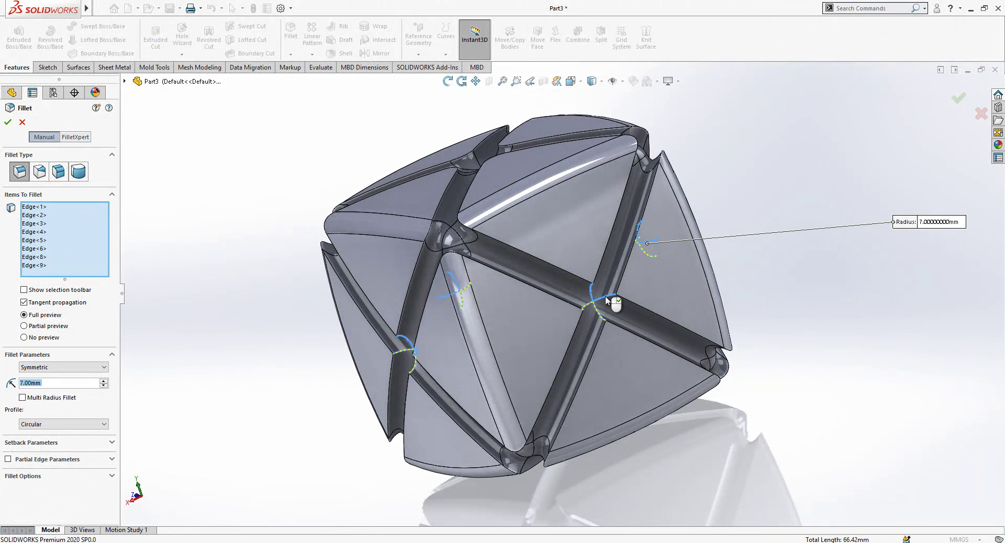
{"action": "right_click", "coordinate": [607, 299]}
Step: Start a 1 mm fillet and select the first nine outer panel faces bordering the grooves
{"action": "middle_click_drag", "start_coordinate": [535, 318], "coordinate": [606, 223]}
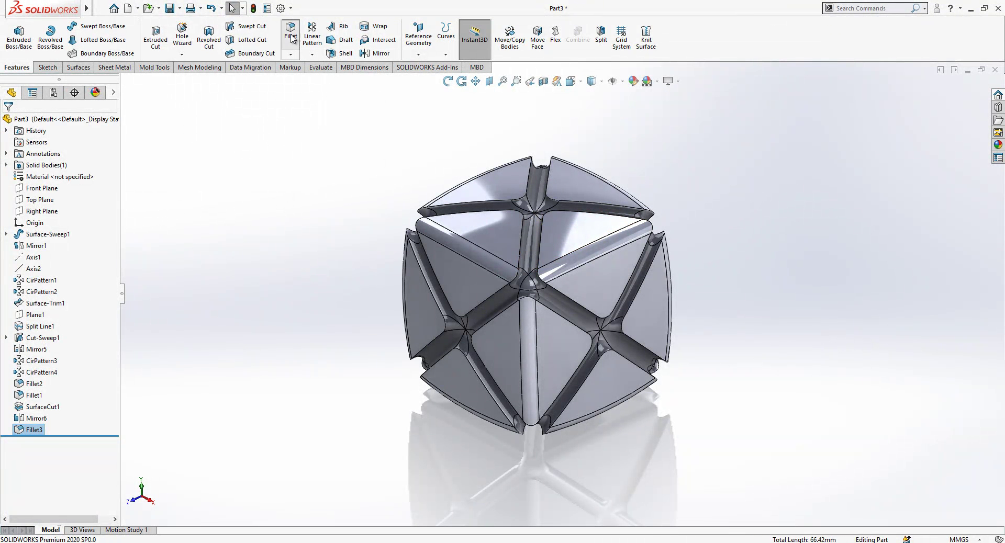
{"action": "type", "text": "1"}
{"action": "key", "text": "Return"}
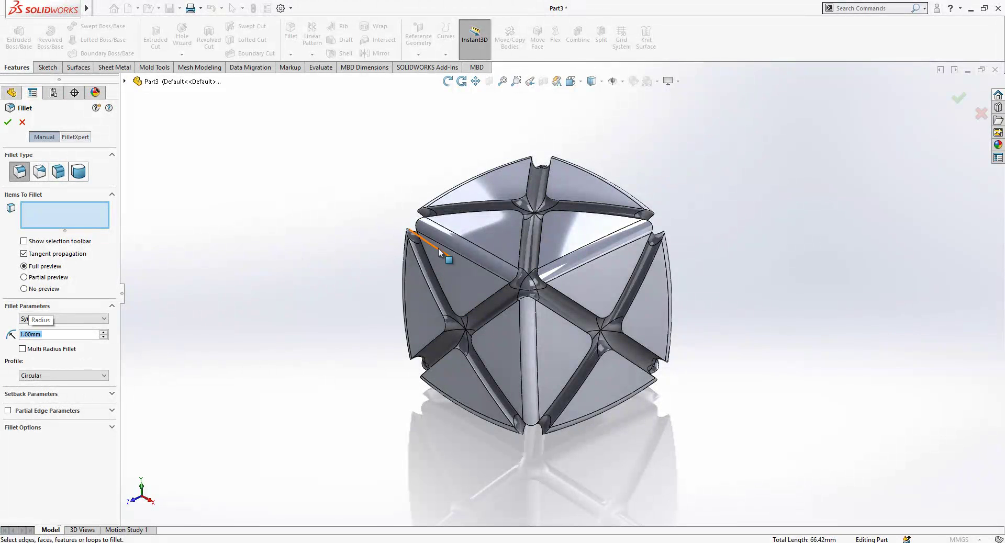
{"action": "left_click", "coordinate": [475, 229]}
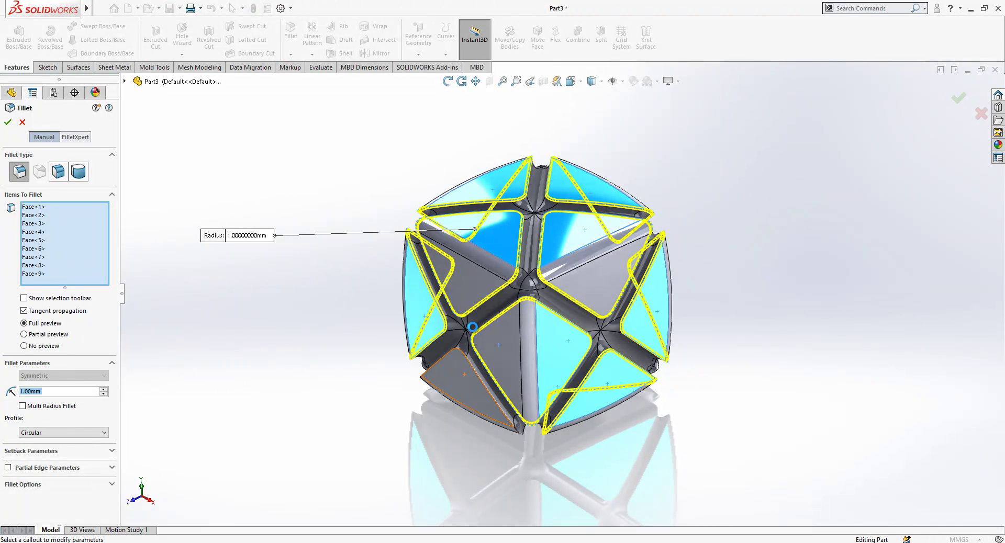
{"action": "middle_click_drag", "start_coordinate": [472, 327], "coordinate": [693, 359]}
{"action": "scroll", "coordinate": [531, 317], "scroll_direction": "down", "scroll_amount": 2}
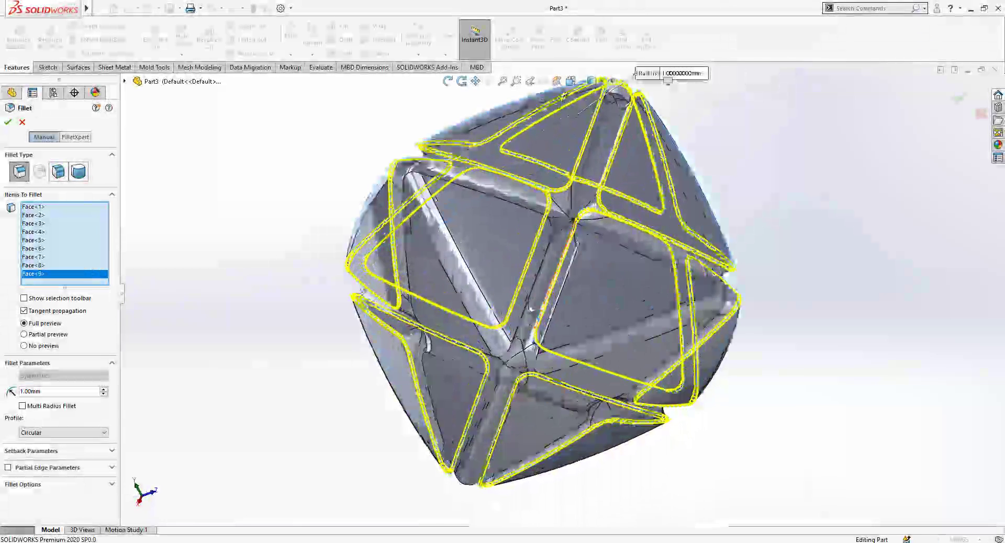
Step: Add the remaining outer panel faces to the 1 mm fillet, switch to partial preview, and apply it
{"action": "left_click", "coordinate": [511, 254]}
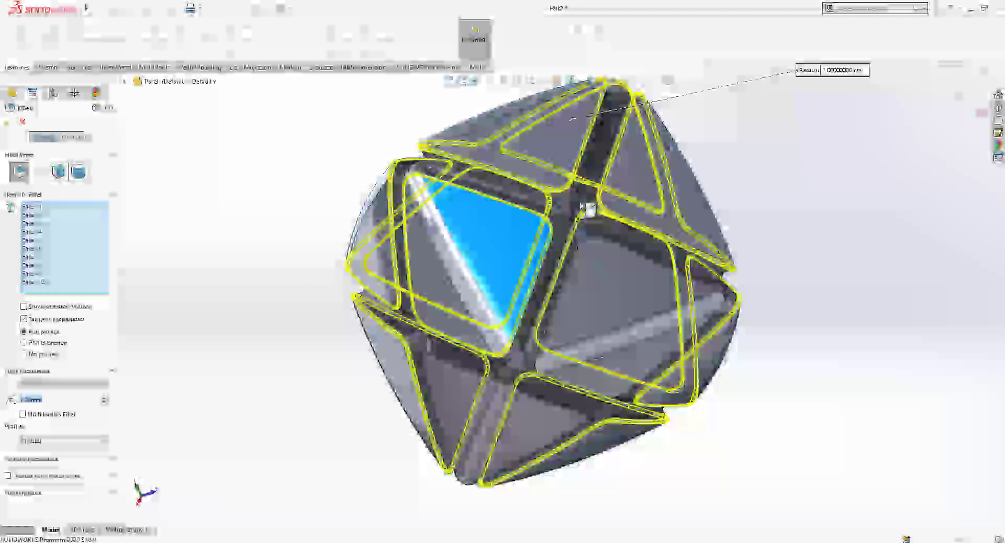
{"action": "left_click", "coordinate": [586, 209]}
{"action": "left_click", "coordinate": [24, 352]}
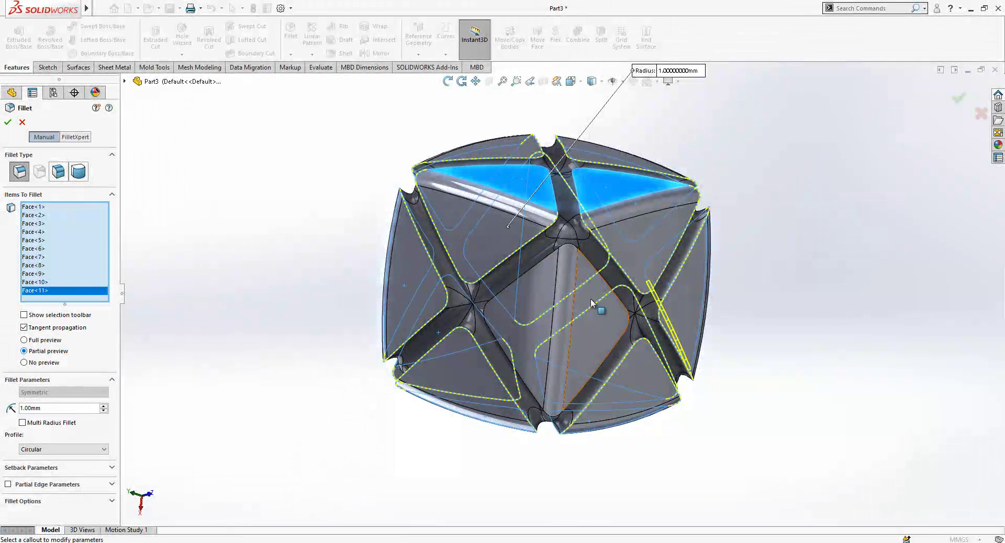
{"action": "middle_click_drag", "start_coordinate": [591, 303], "coordinate": [556, 337]}
{"action": "left_click", "coordinate": [531, 333]}
{"action": "middle_click_drag", "start_coordinate": [575, 250], "coordinate": [802, 178]}
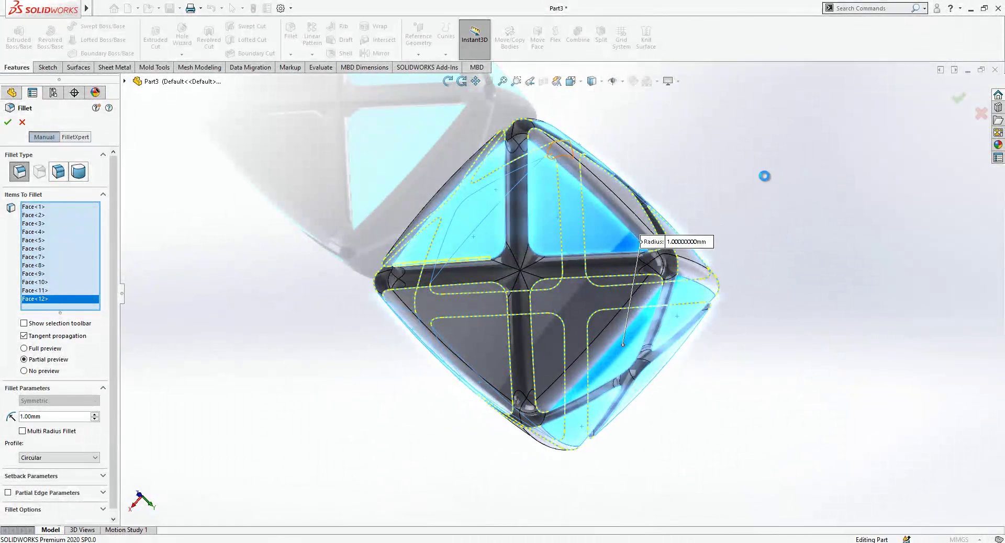
{"action": "key", "text": "Return"}
Step: Display the model shaded without edge lines and inspect the rounded grooves and corners
{"action": "mouse_move", "coordinate": [393, 297]}
{"action": "middle_mouse_down"}
{"action": "mouse_move", "coordinate": [536, 288]}
{"action": "mouse_move", "coordinate": [460, 209]}
{"action": "middle_mouse_up"}
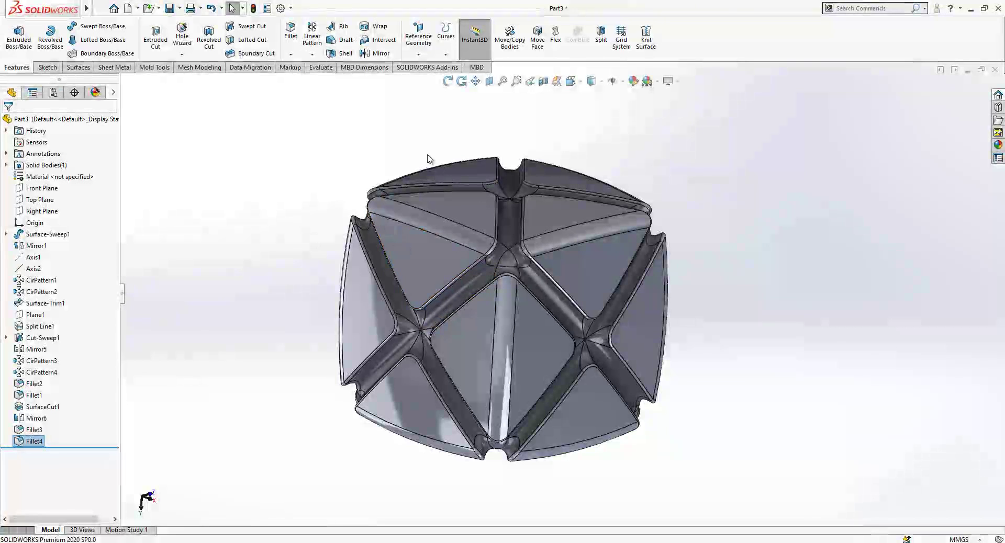
{"action": "left_click", "coordinate": [595, 110]}
{"action": "mouse_move", "coordinate": [542, 197]}
{"action": "middle_mouse_down"}
{"action": "mouse_move", "coordinate": [722, 283]}
{"action": "mouse_move", "coordinate": [733, 323]}
{"action": "mouse_move", "coordinate": [645, 412]}
{"action": "mouse_move", "coordinate": [571, 378]}
{"action": "middle_mouse_up"}
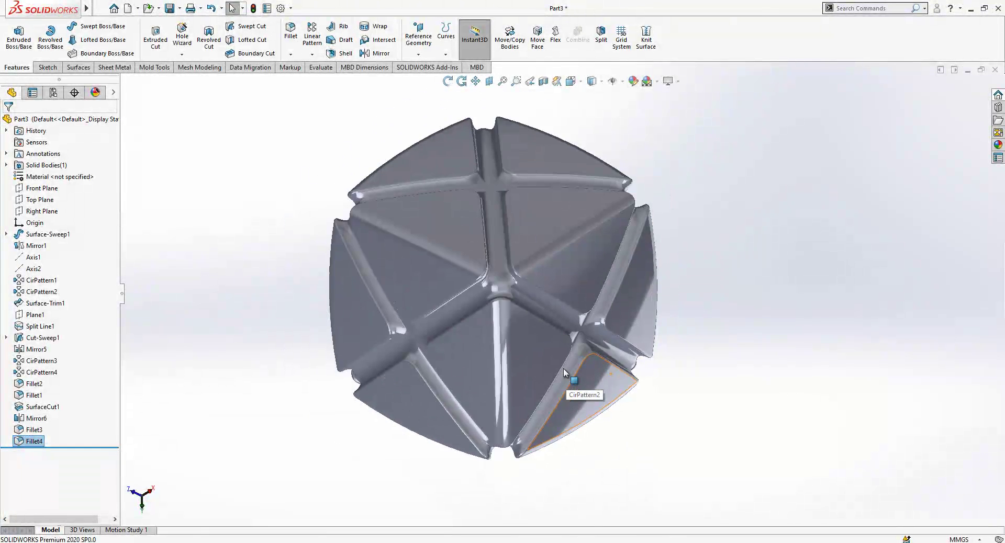
{"action": "scroll", "coordinate": [563, 368], "scroll_direction": "up", "scroll_amount": 3}
{"action": "scroll", "coordinate": [458, 214], "scroll_direction": "down", "scroll_amount": 3}
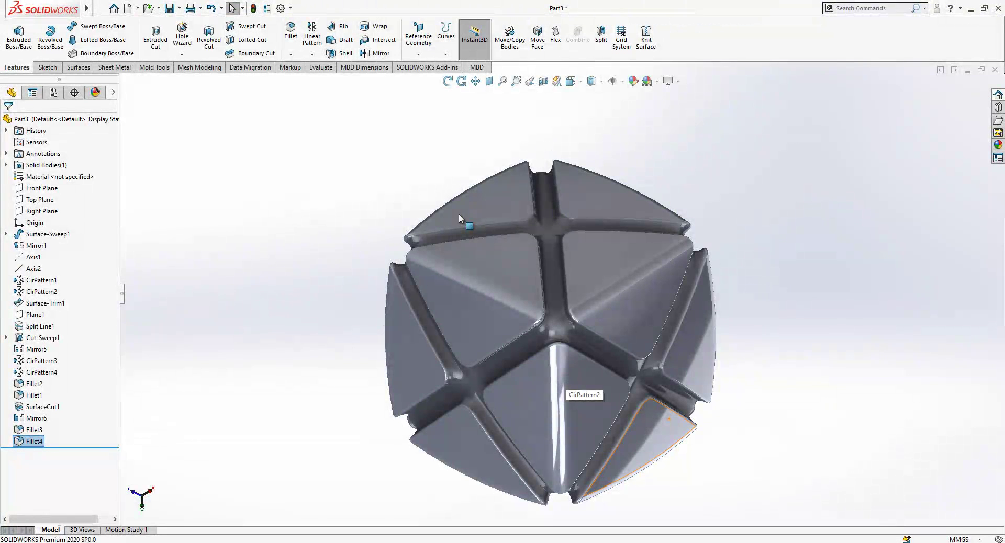
{"action": "scroll", "coordinate": [579, 365], "scroll_direction": "down", "scroll_amount": 2}
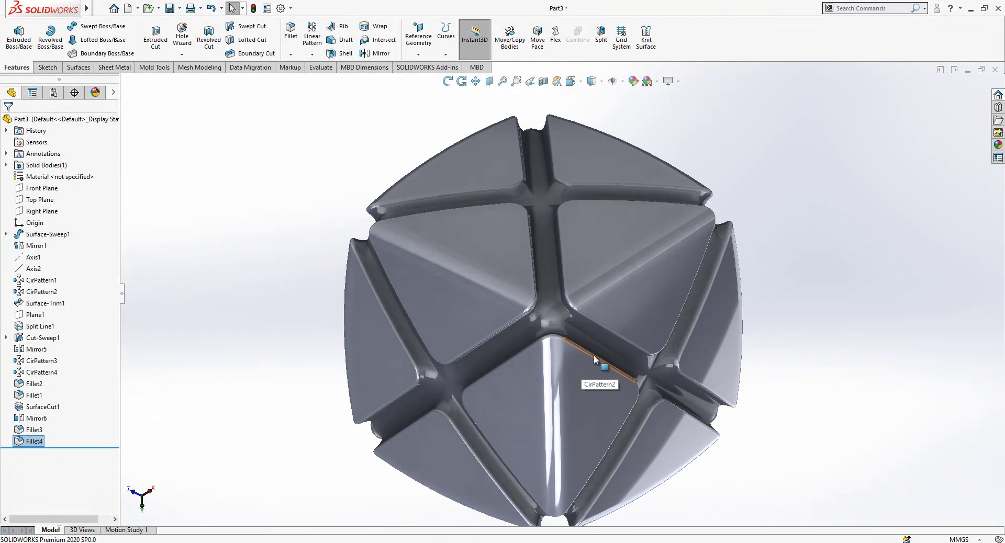